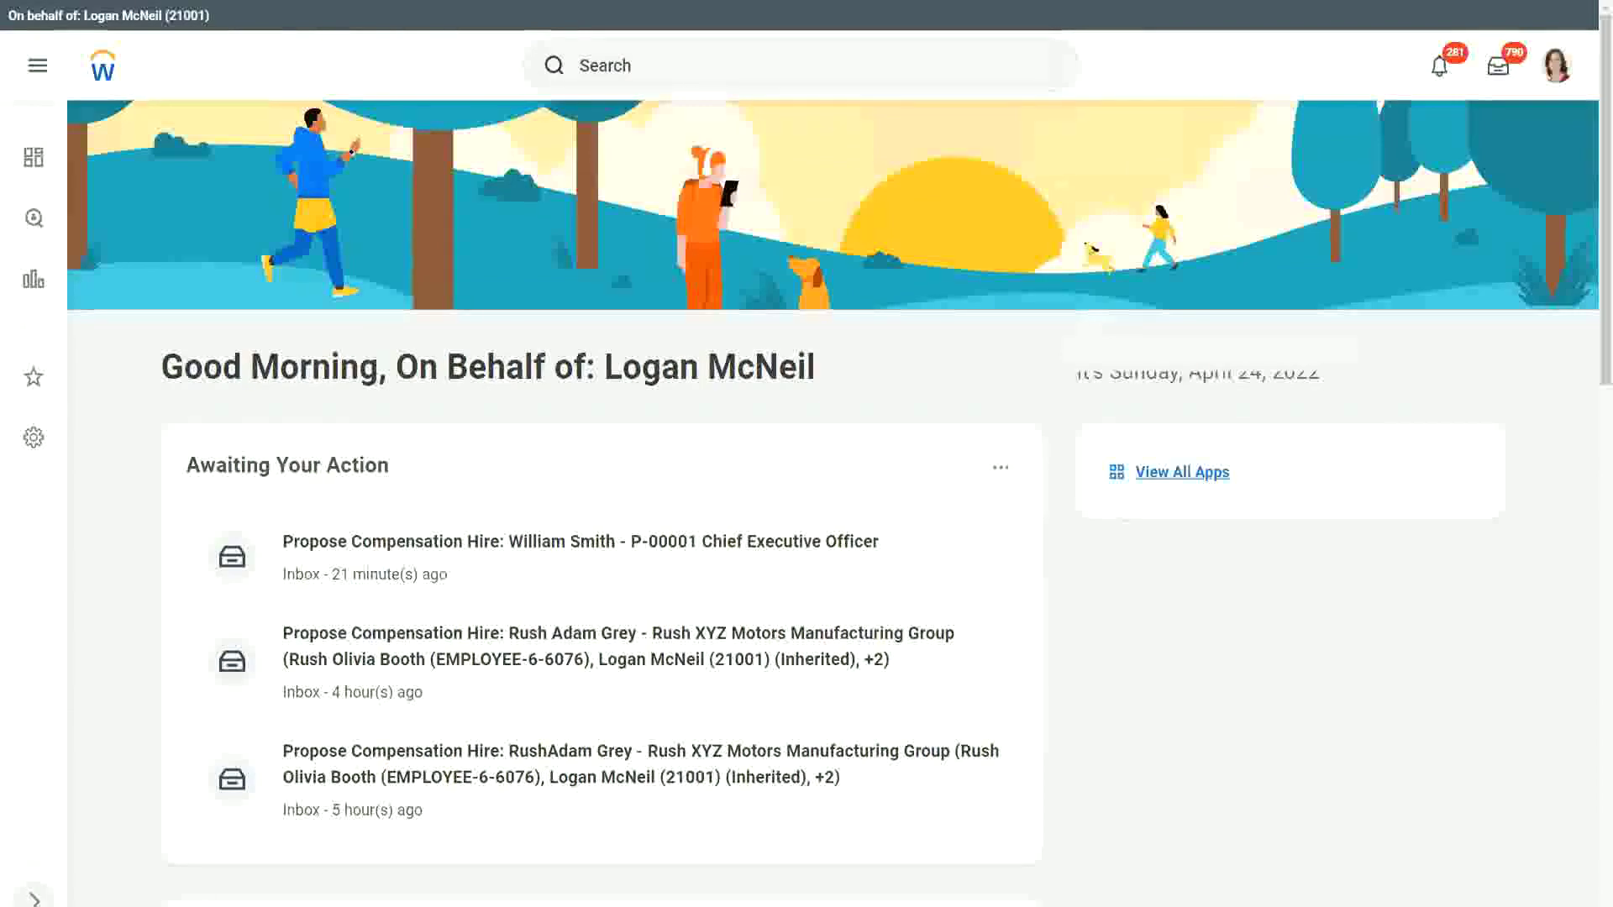
# - In the blank note, paste 'Dependent Information : Dependent' and 'Employee Information : Worker' from line 2
pyautogui.hotkey('alt', 'Tab')
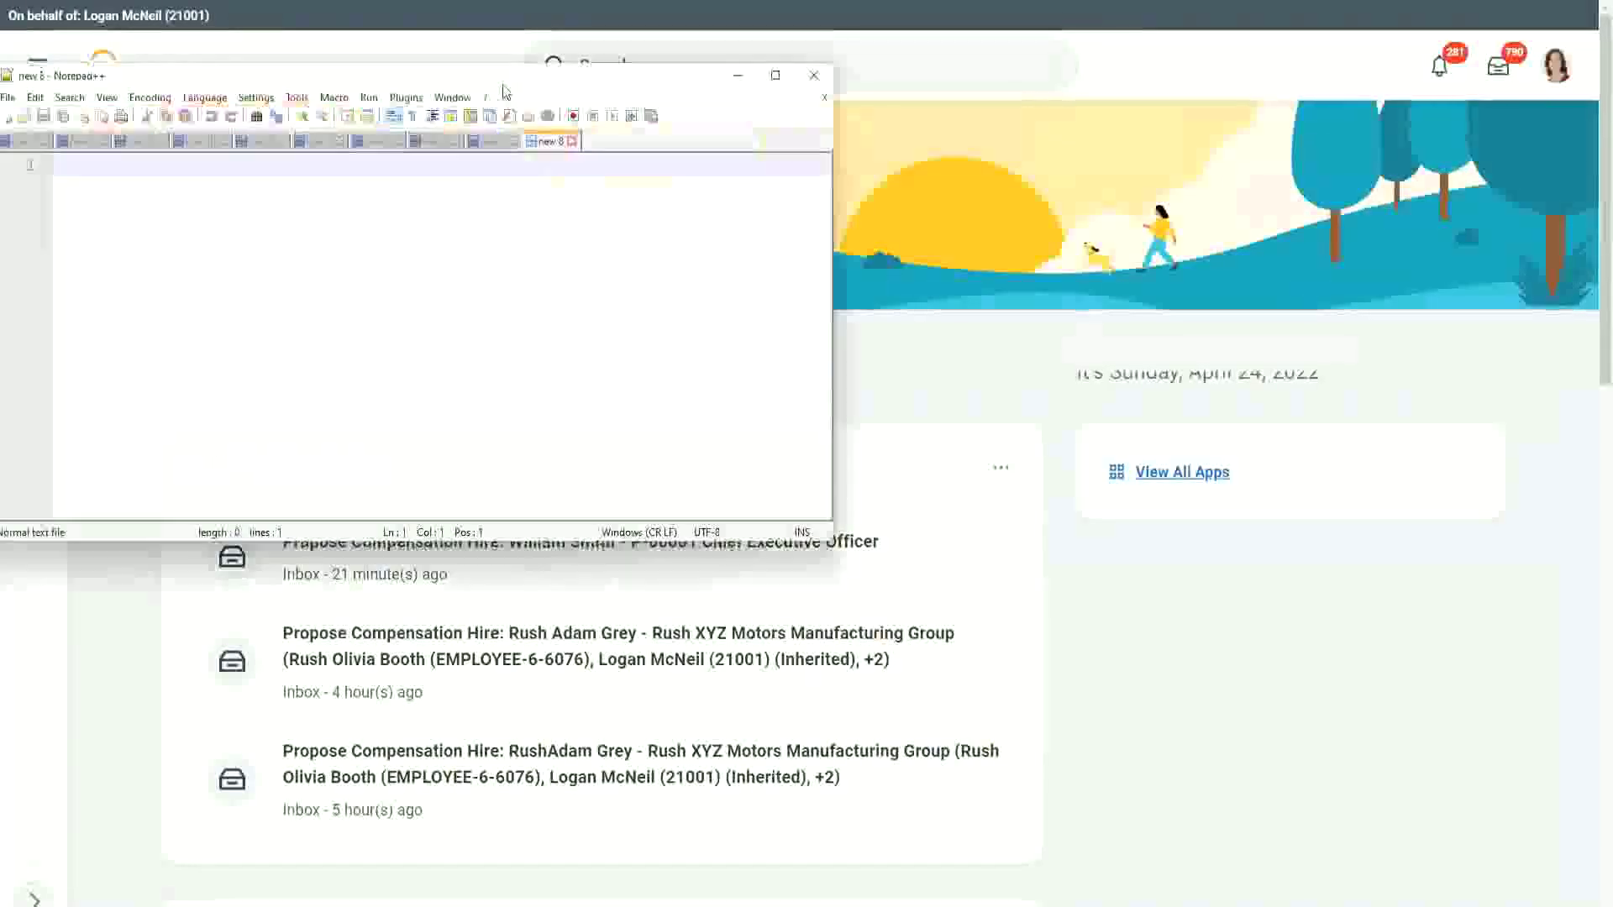
pyautogui.press('Return')
pyautogui.press('Return')
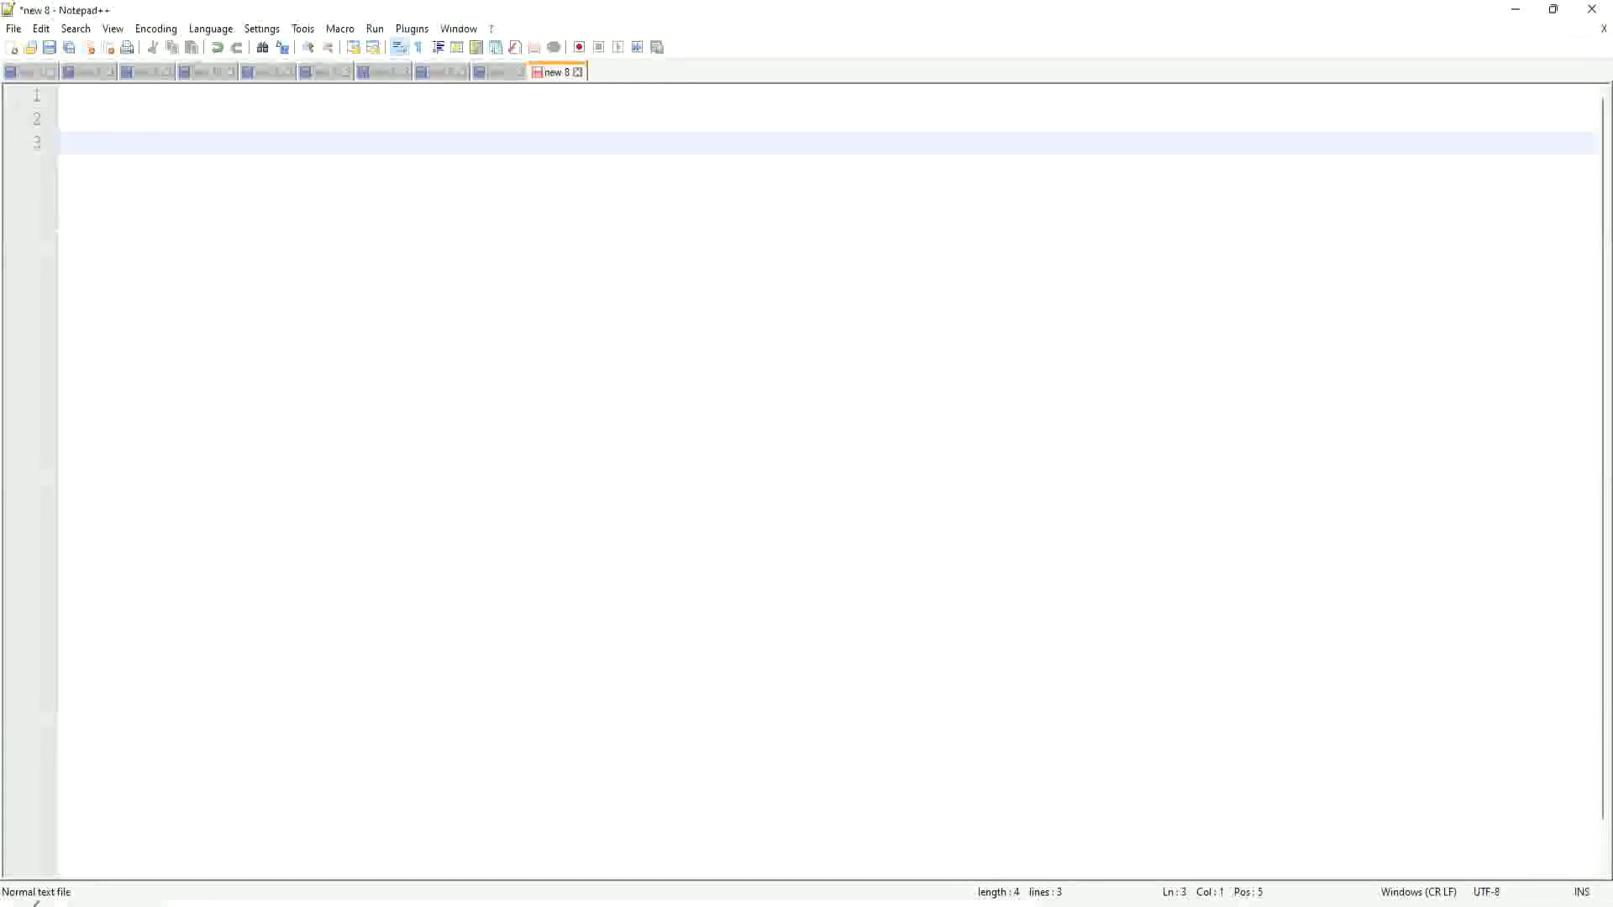
pyautogui.click(104, 123)
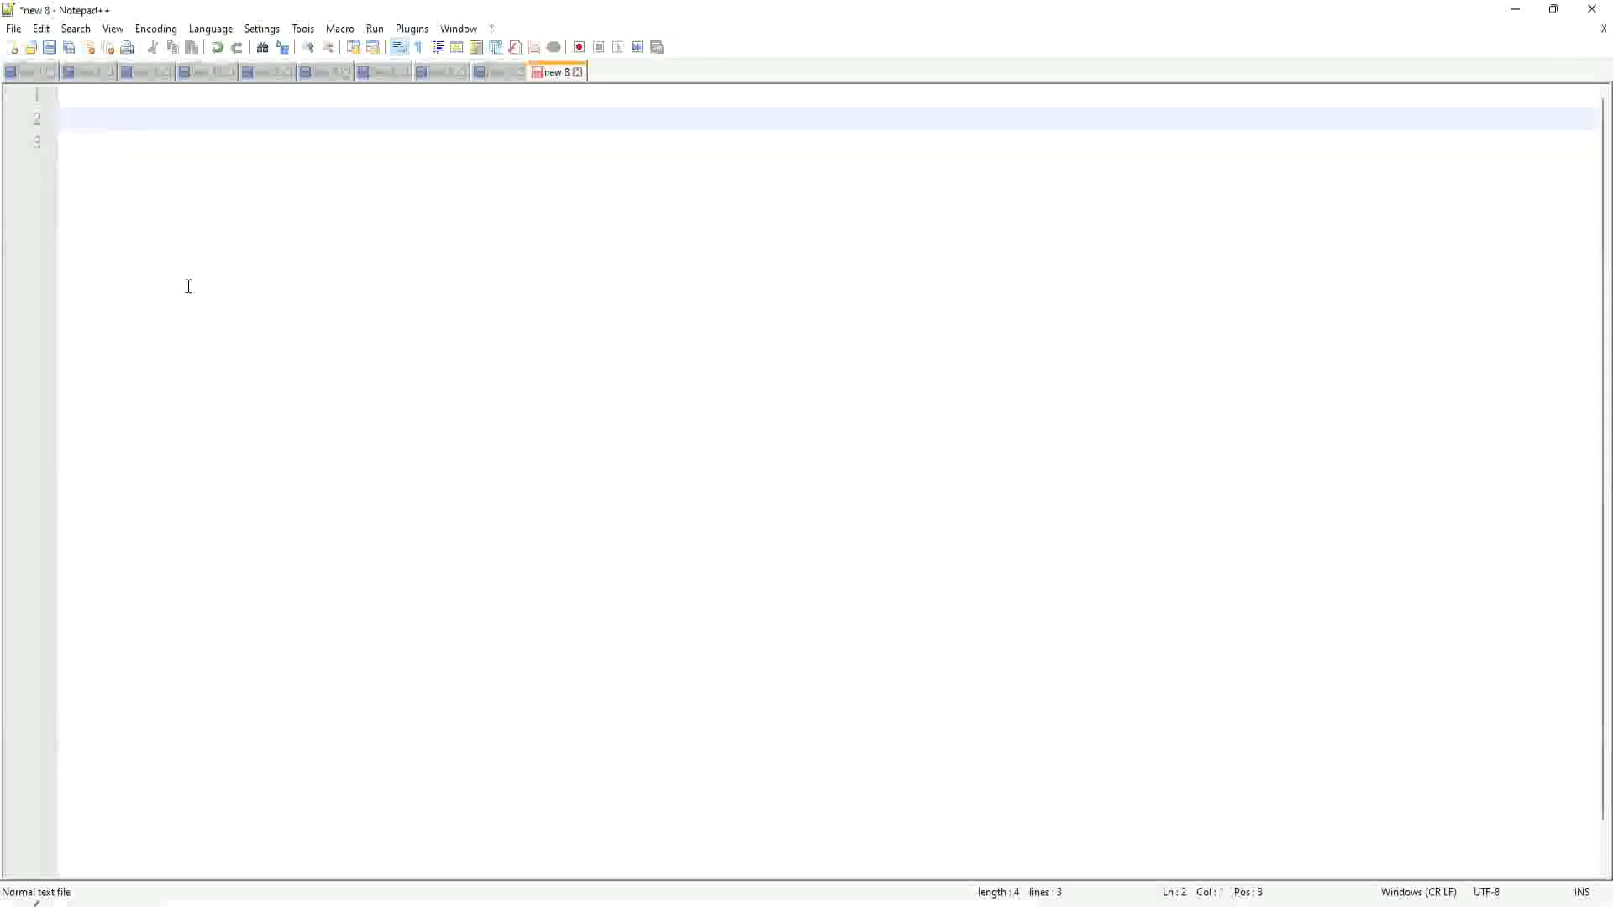
pyautogui.write('Dependent Information    : Dependent       Employee Information    : Worker')
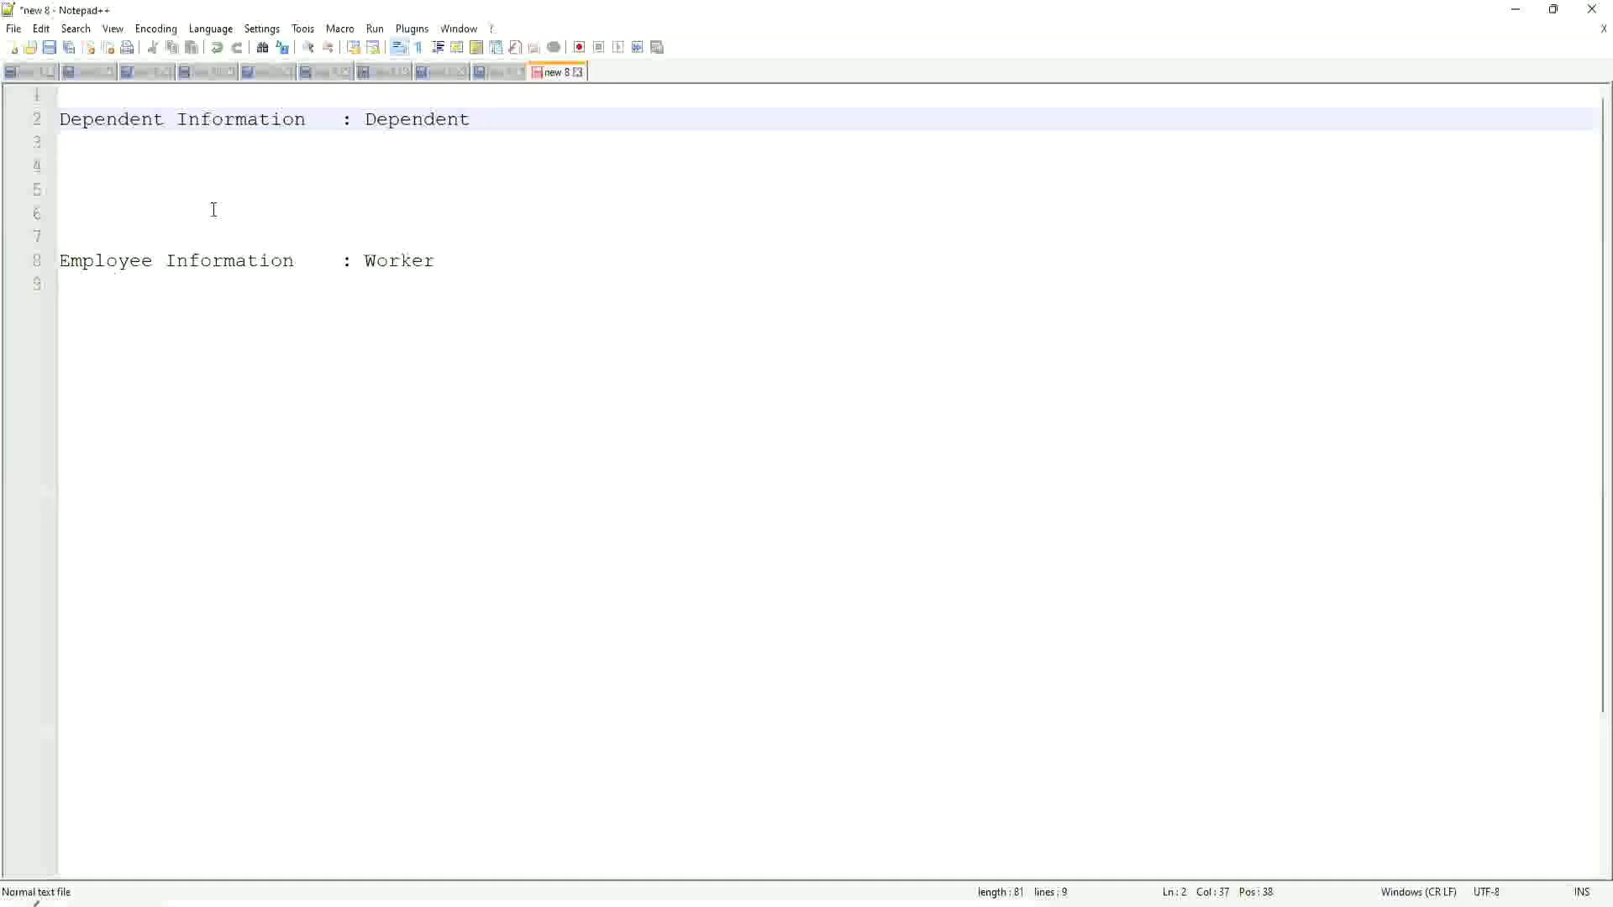
# - Move back and forth between the Dependent entry on line 2 and the Worker entry on line 8
pyautogui.click(481, 262)
pyautogui.click(375, 281)
pyautogui.click(401, 122)
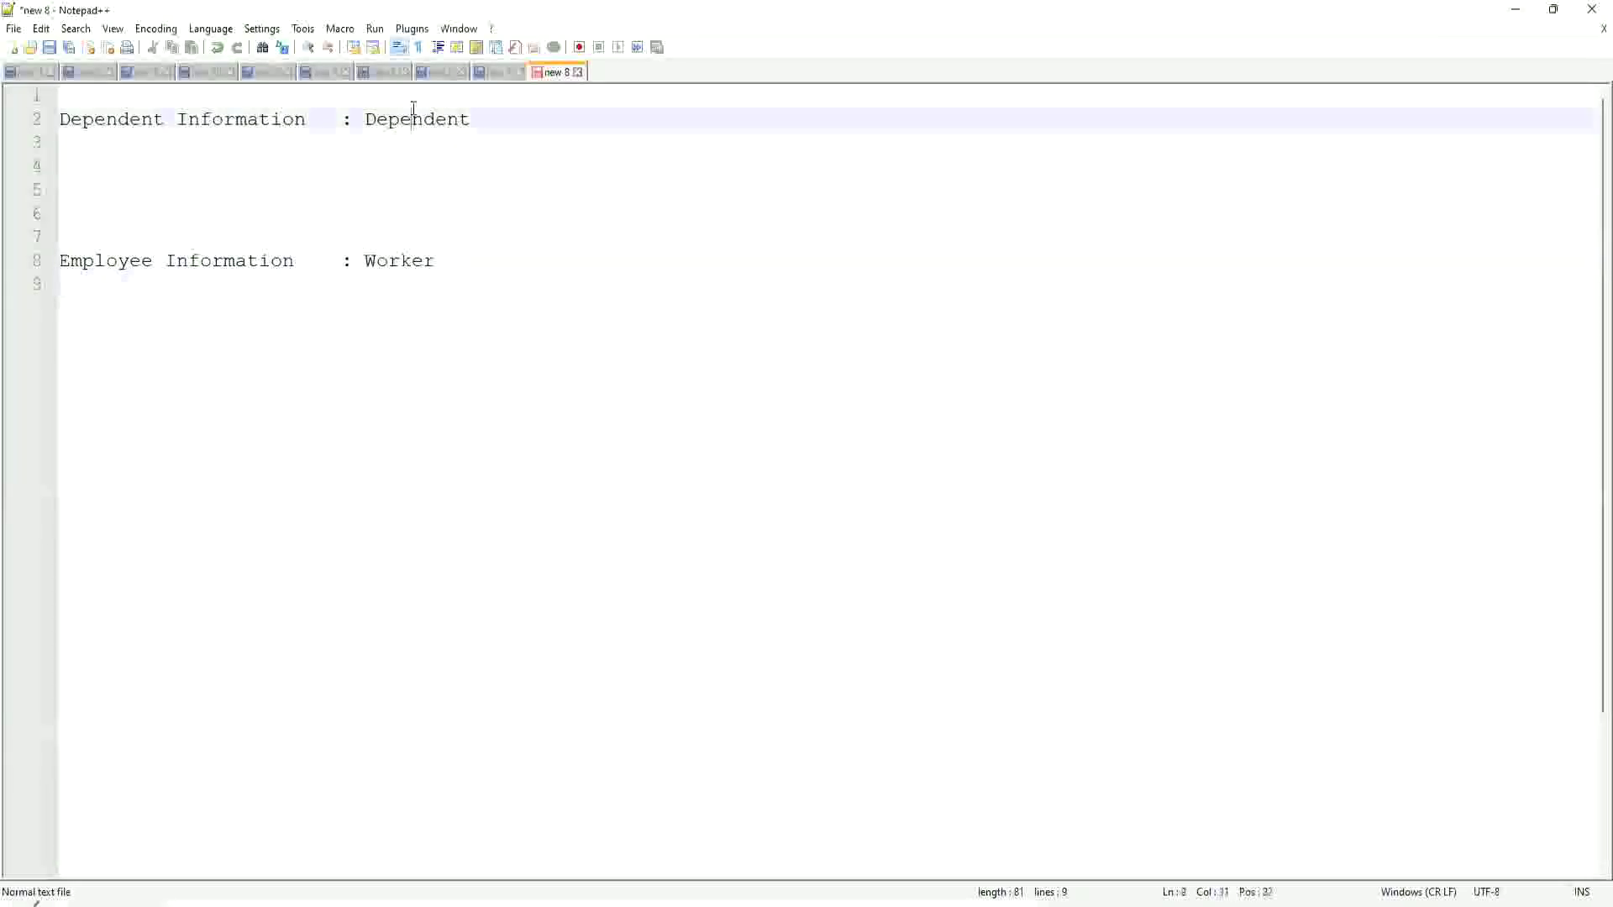
pyautogui.click(386, 260)
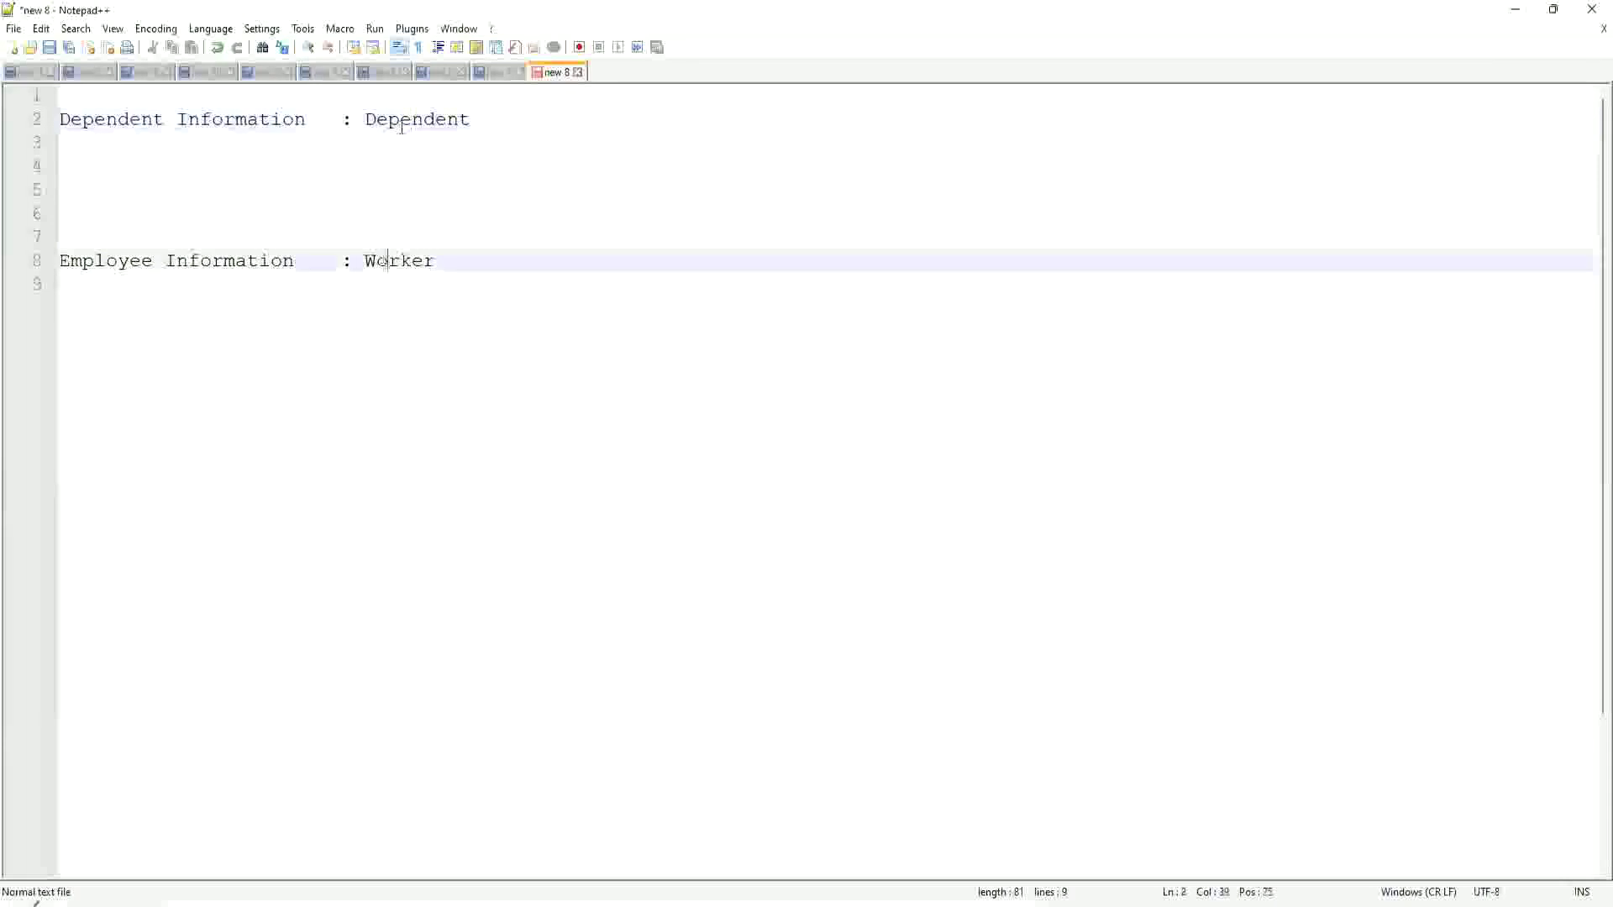
pyautogui.click(401, 122)
pyautogui.click(397, 281)
pyautogui.click(394, 123)
pyautogui.click(395, 281)
pyautogui.click(397, 122)
pyautogui.click(388, 261)
pyautogui.click(412, 122)
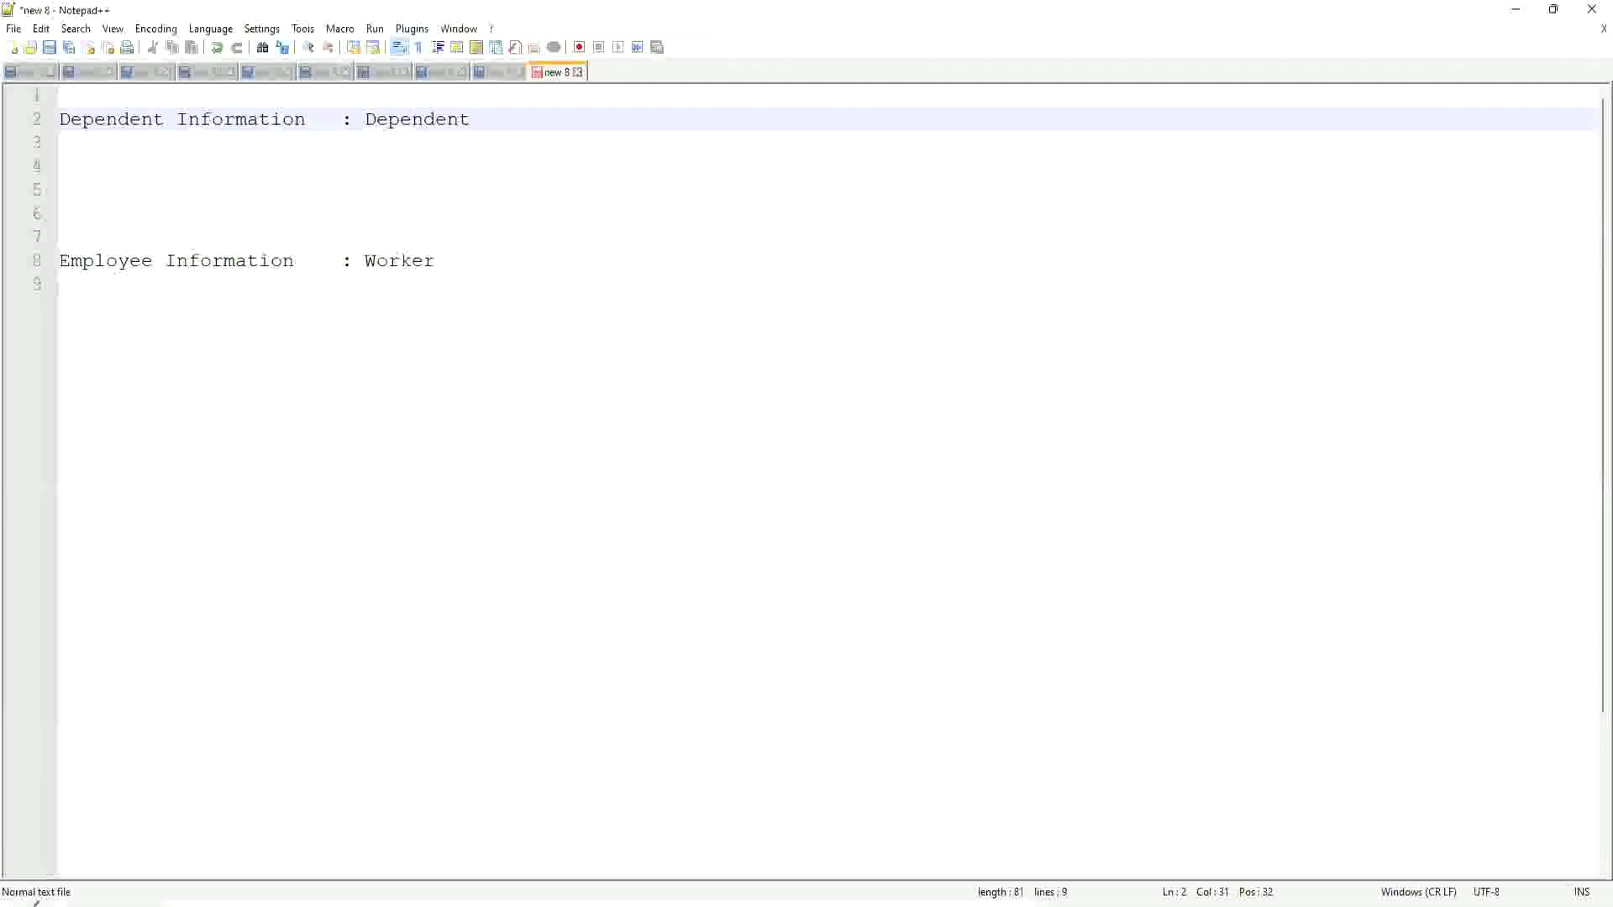
# - Draw an arrow between Dependent and Worker labelled 'Worker:Dependent(s) = 1:many' on one line
pyautogui.hotkey('ctrl', '2')
pyautogui.moveTo(393, 137)
pyautogui.mouseDown()
pyautogui.moveTo(396, 231)
pyautogui.moveTo(392, 141)
pyautogui.mouseUp()
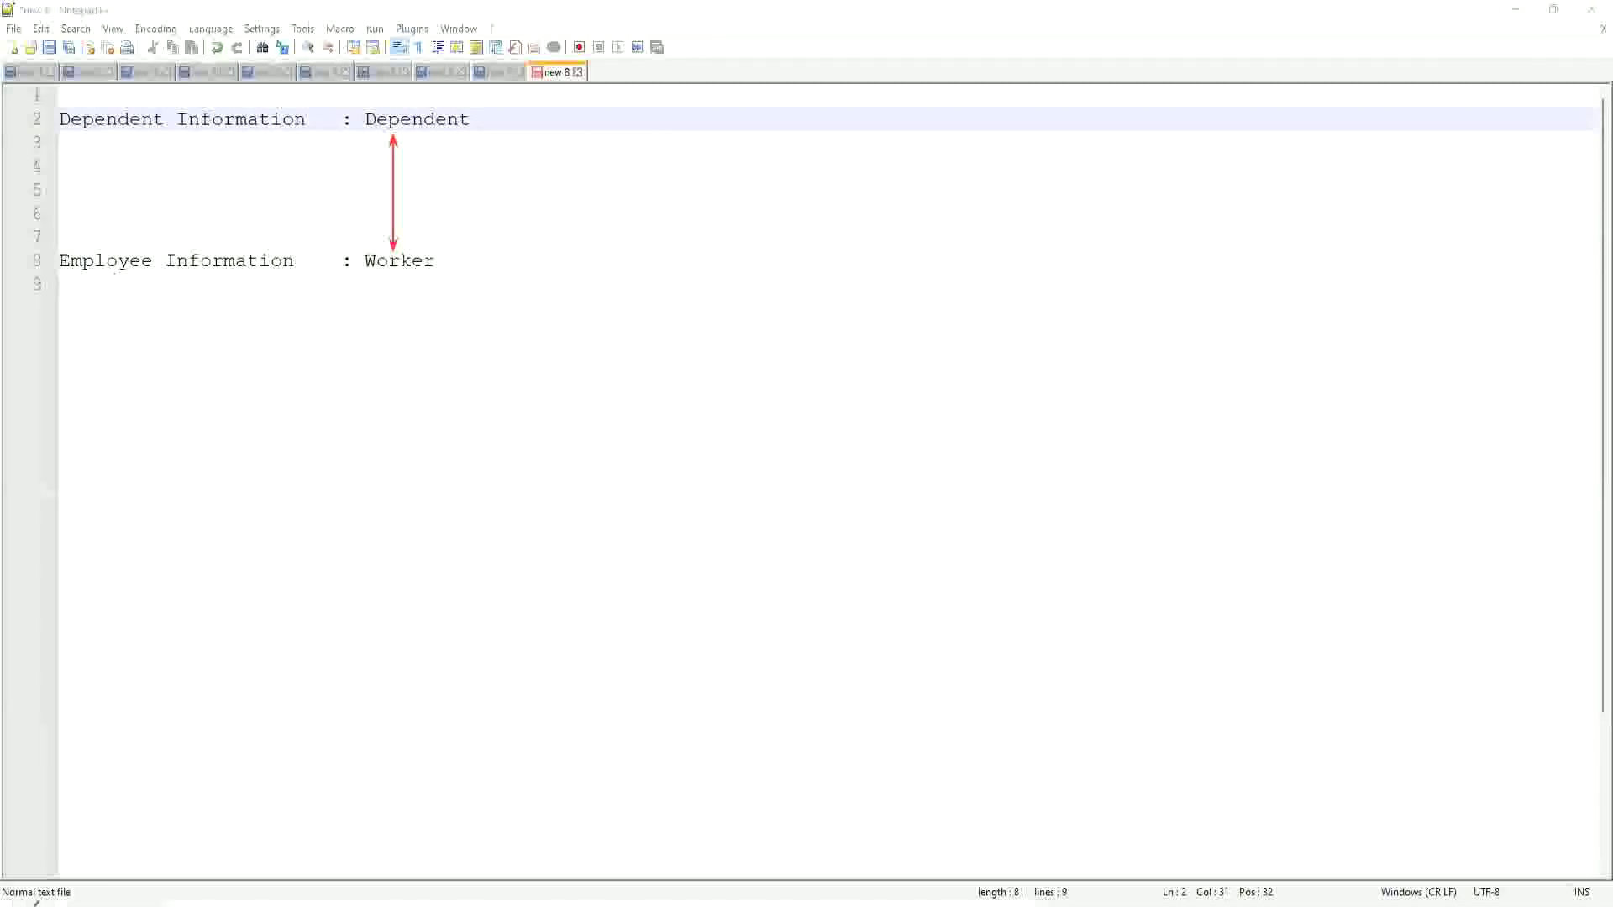
pyautogui.click(407, 197)
pyautogui.write('Worker')
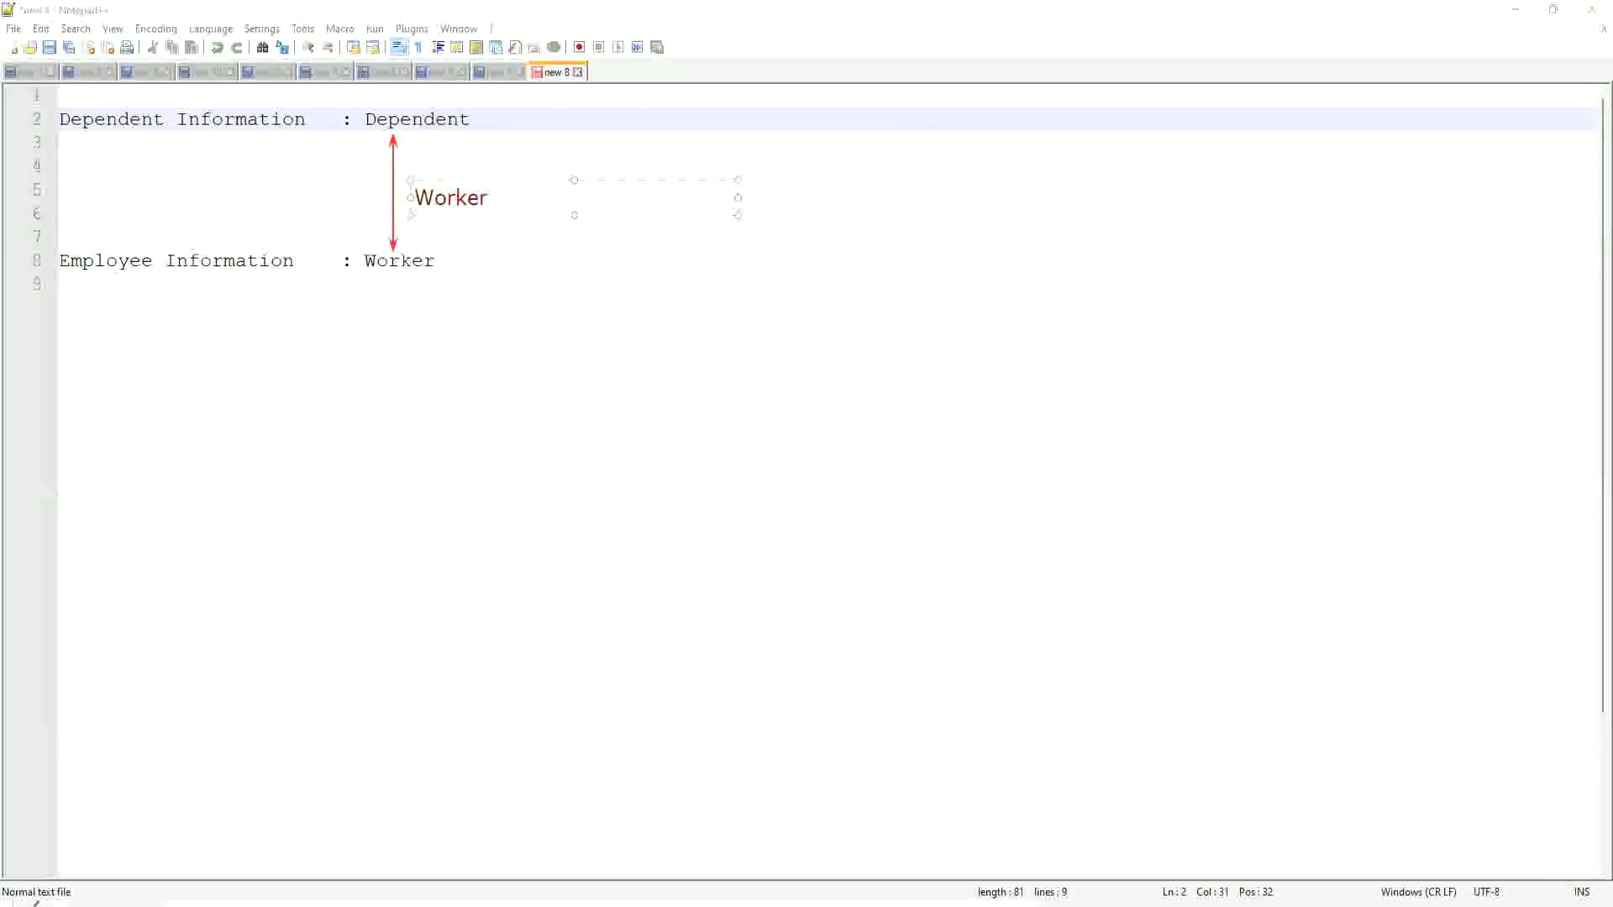
pyautogui.write(': D')
pyautogui.press('BackSpace')
pyautogui.press('BackSpace')
pyautogui.write('Dependent(s) =')
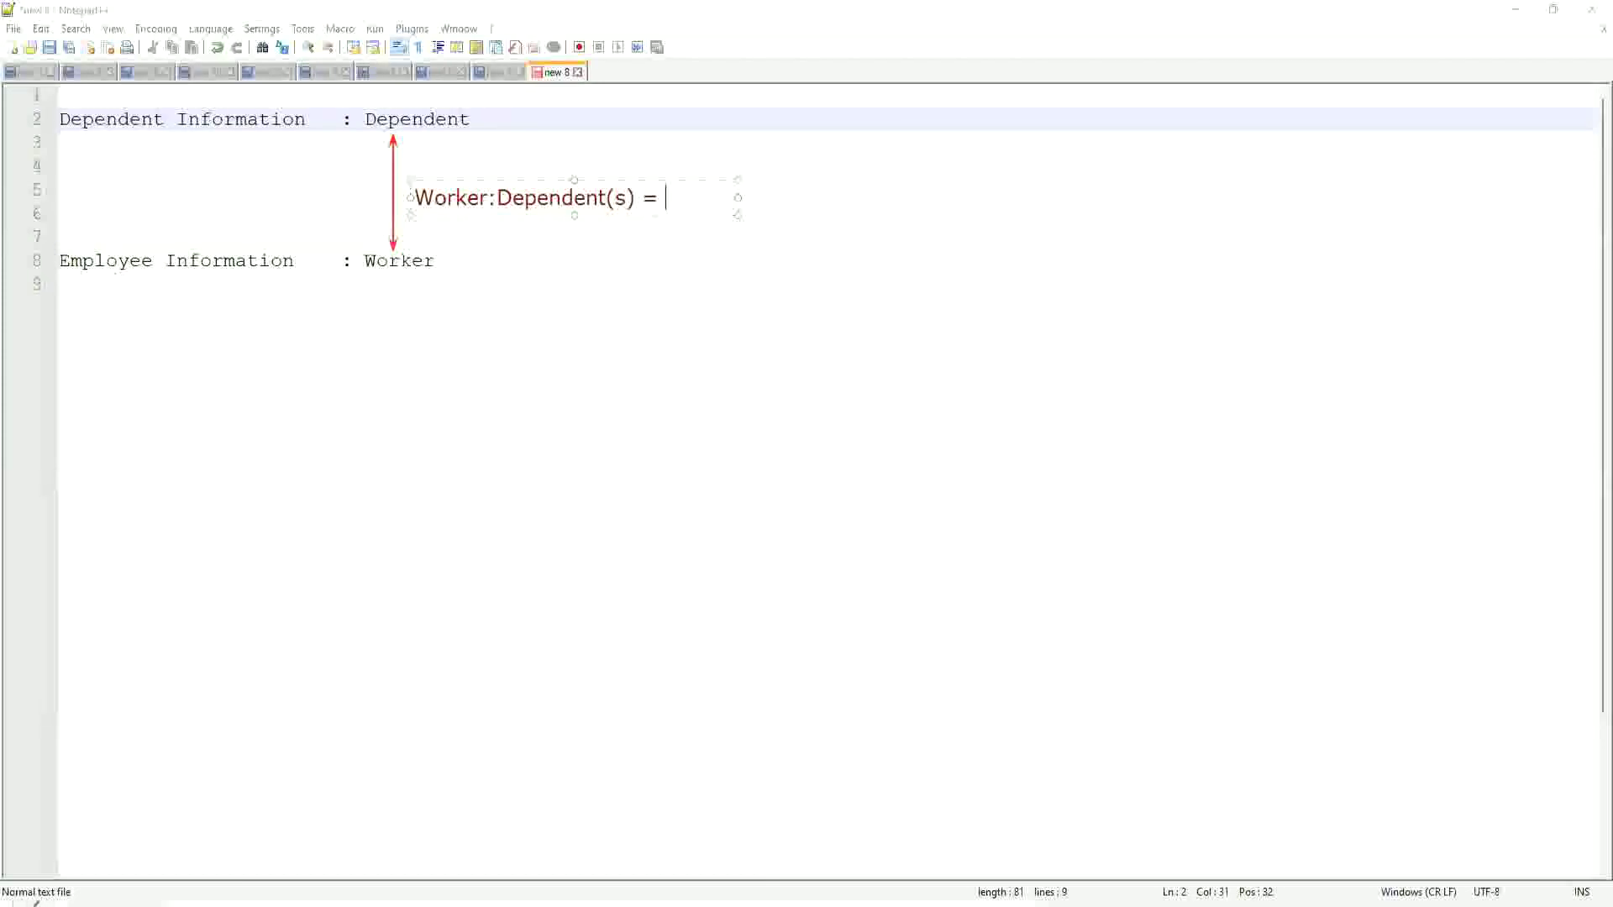
pyautogui.write(' 1:many')
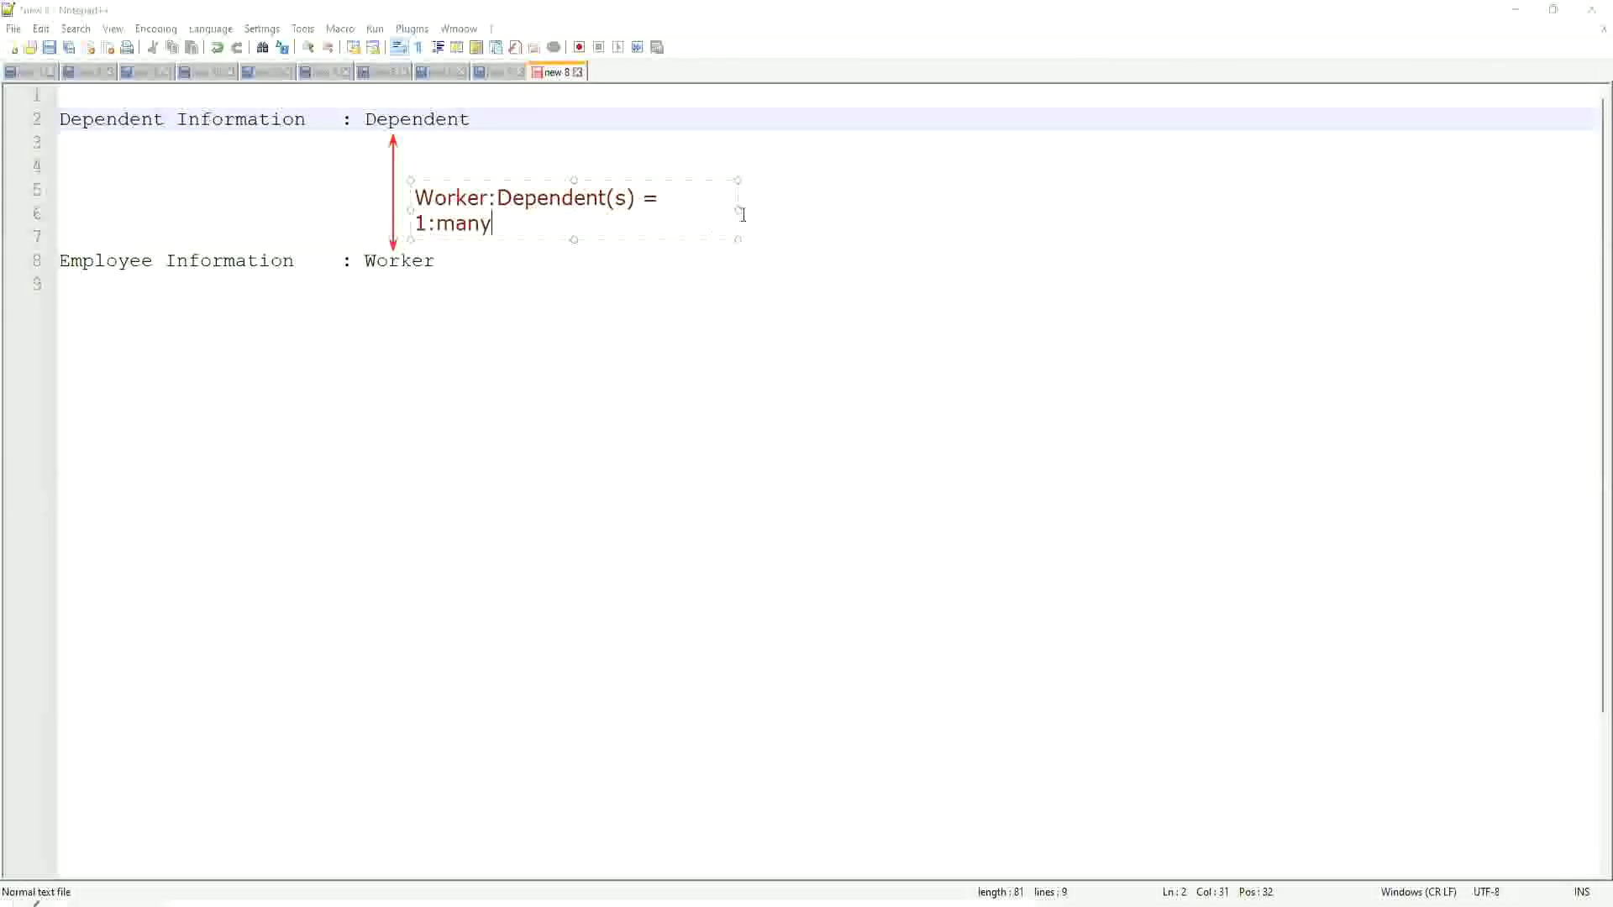
pyautogui.moveTo(738, 210); pyautogui.dragTo(872, 204)
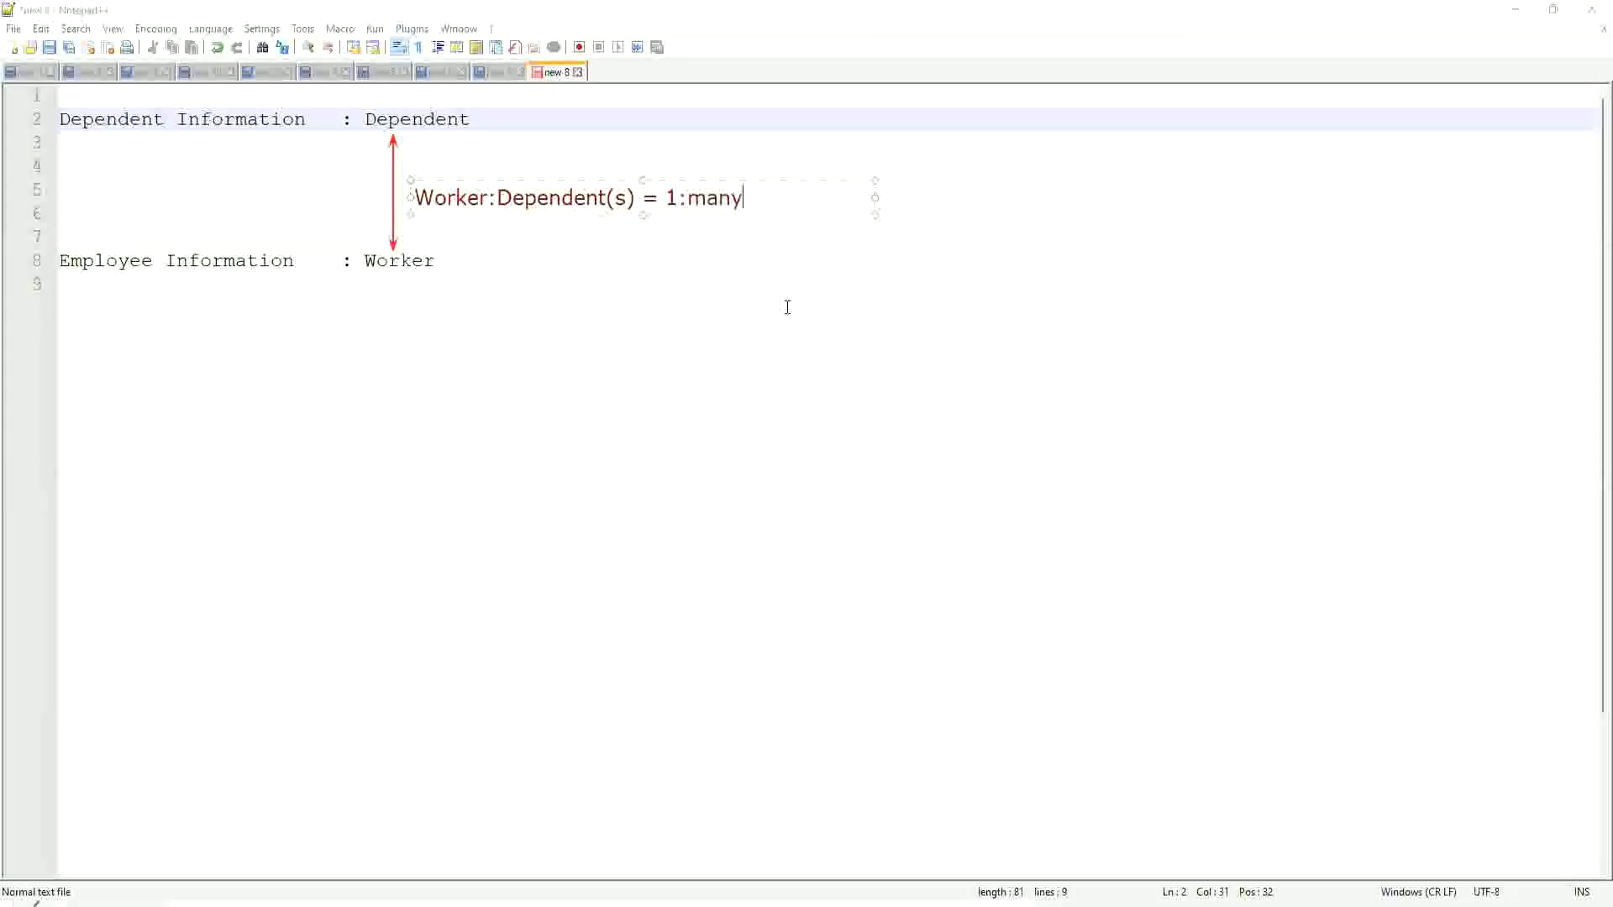
pyautogui.click(451, 260)
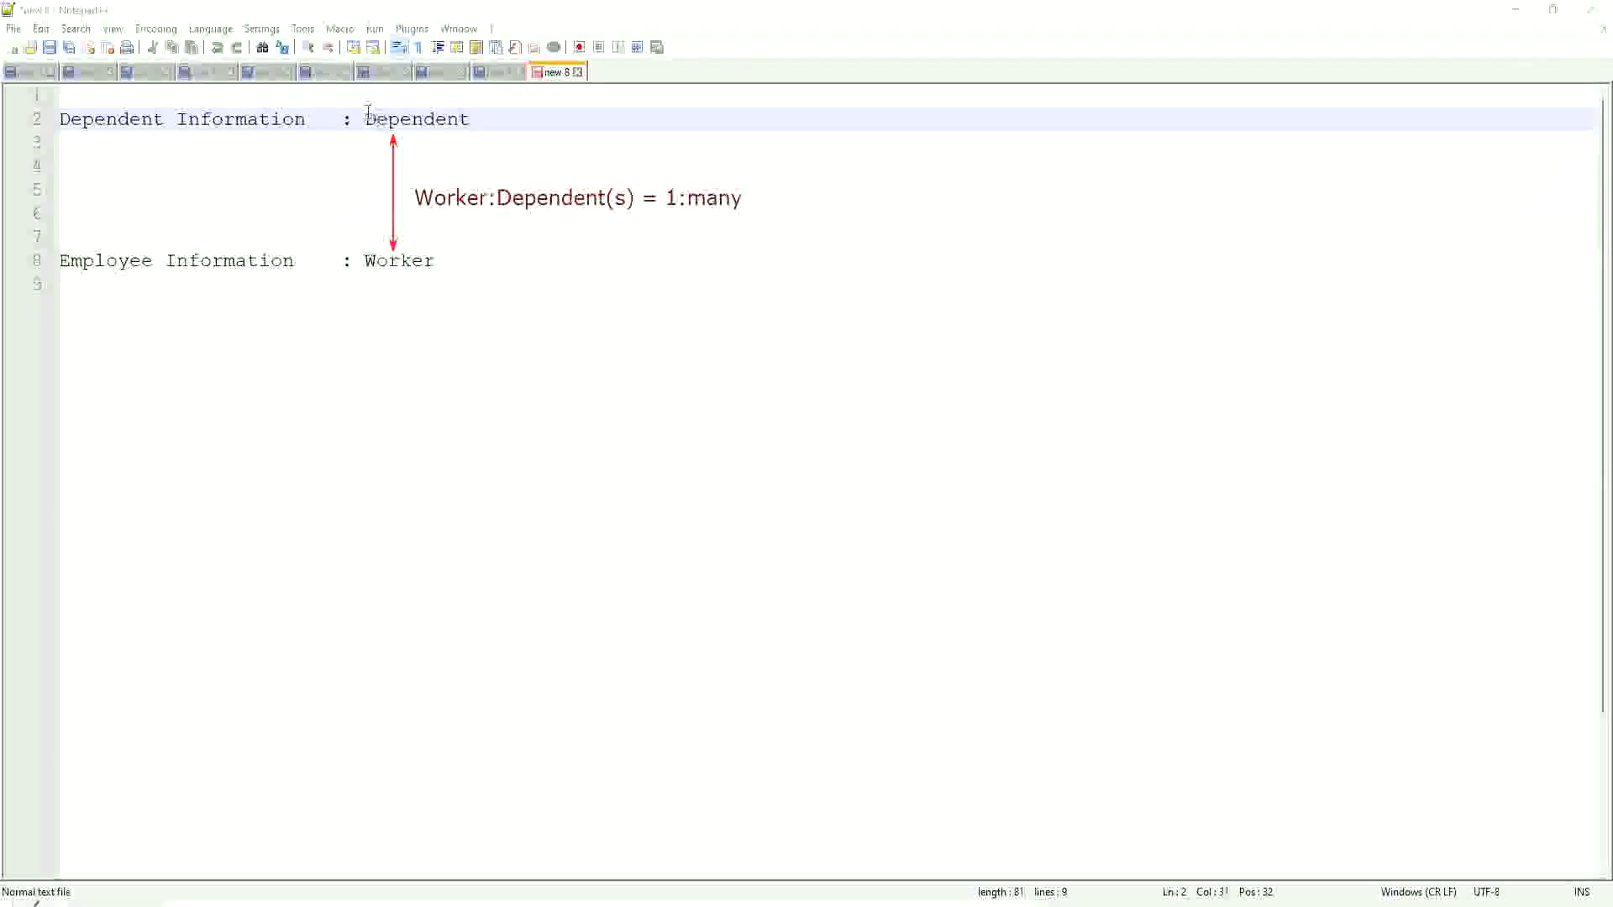
pyautogui.moveTo(366, 120); pyautogui.dragTo(470, 119)
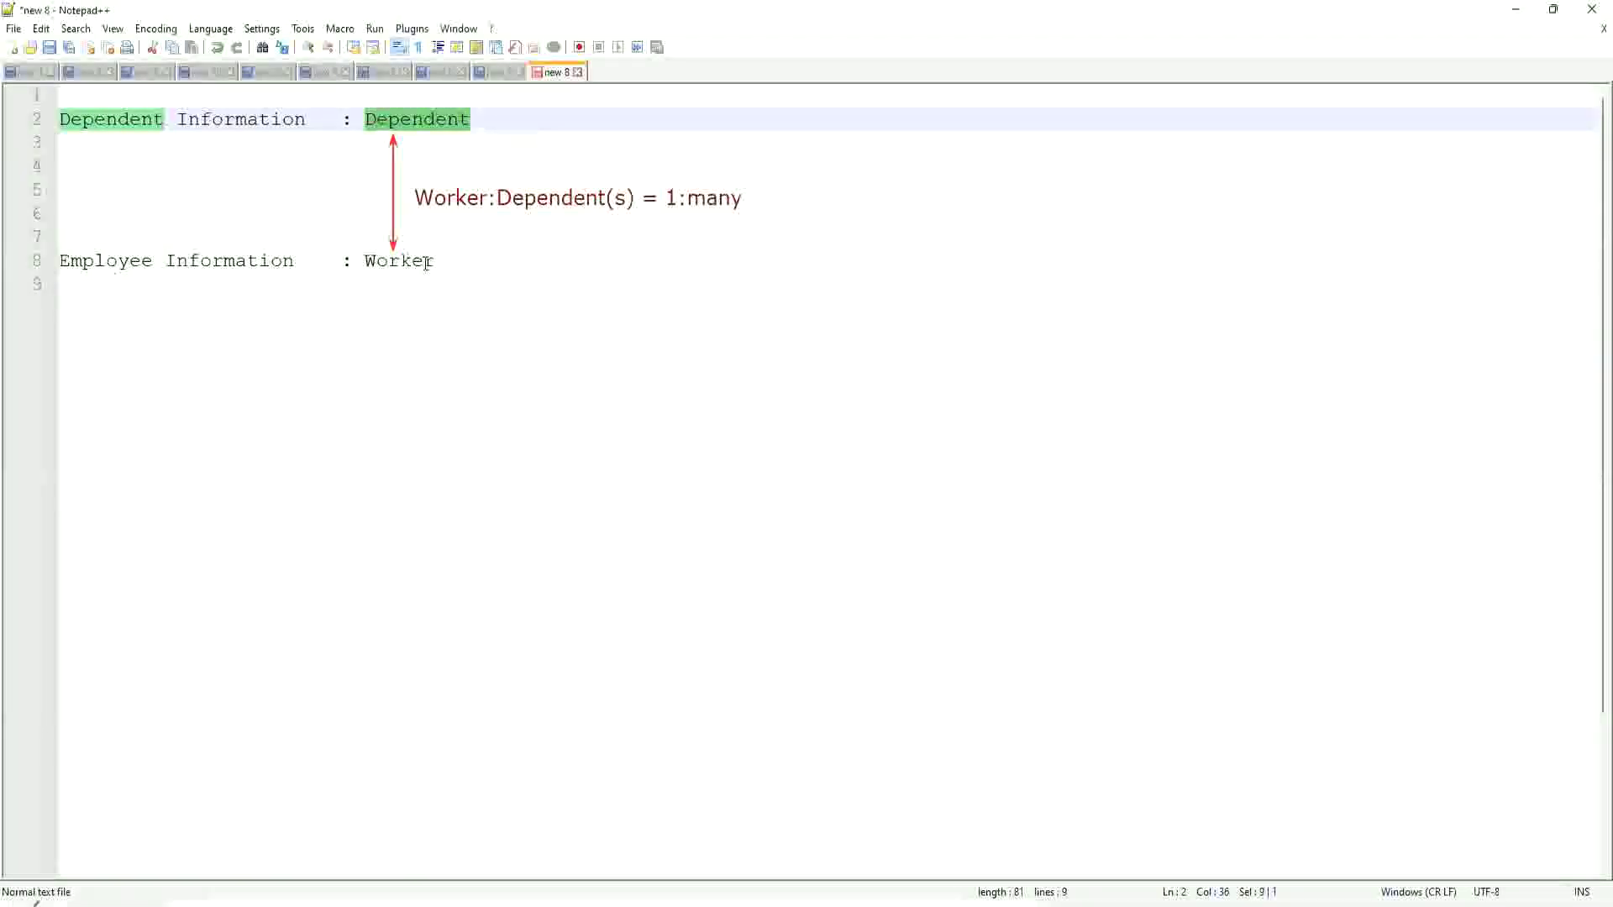
pyautogui.click(400, 120)
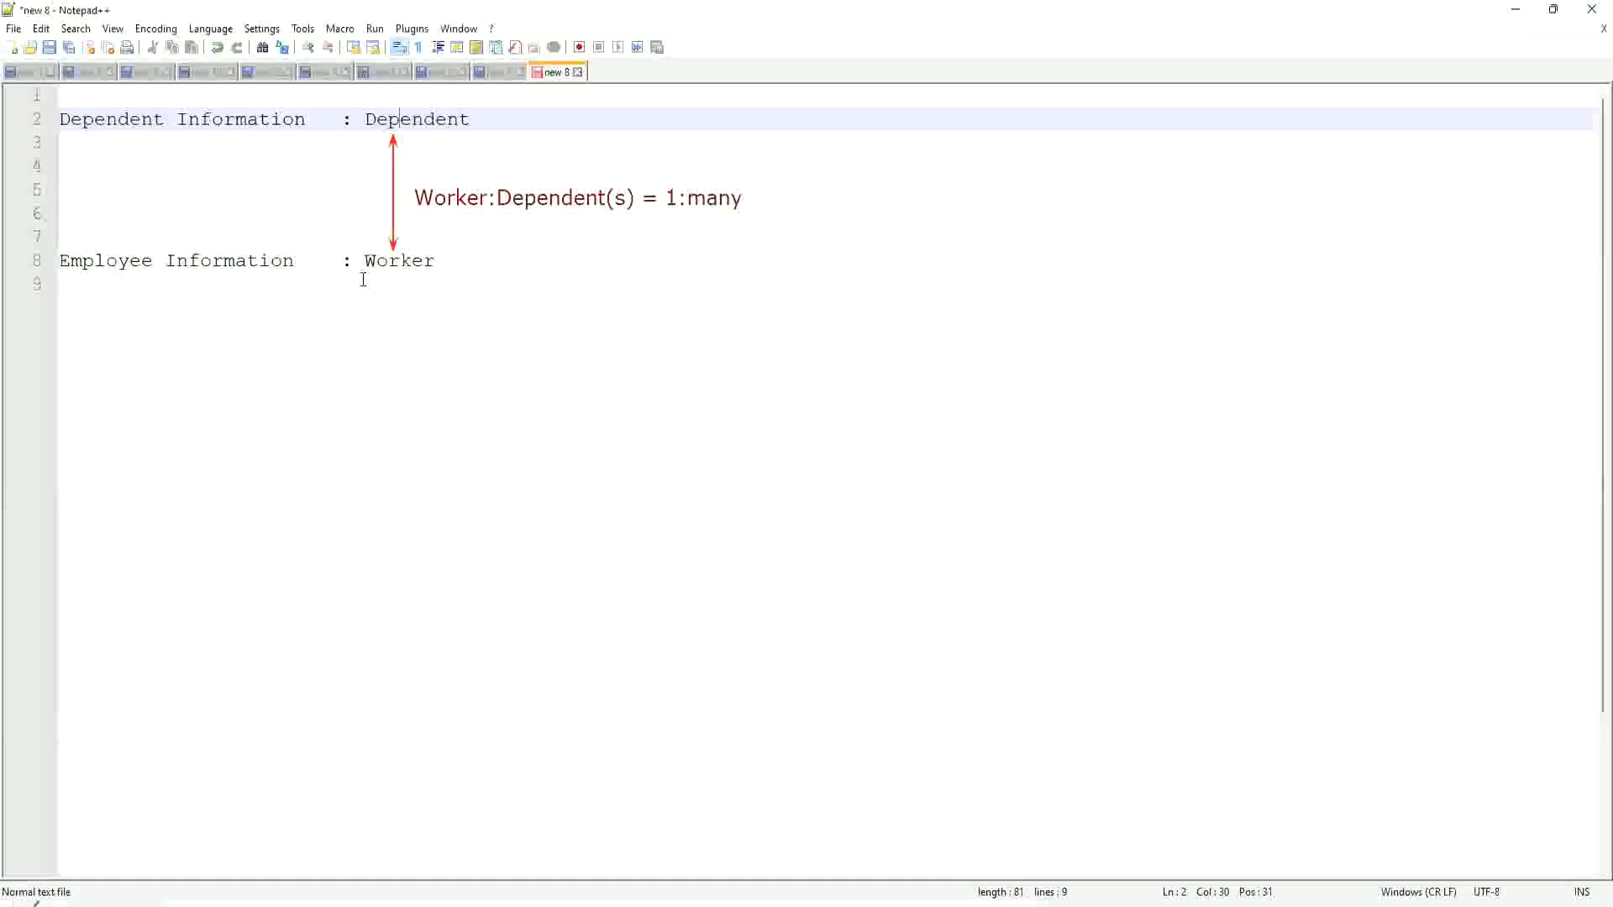
pyautogui.click(484, 120)
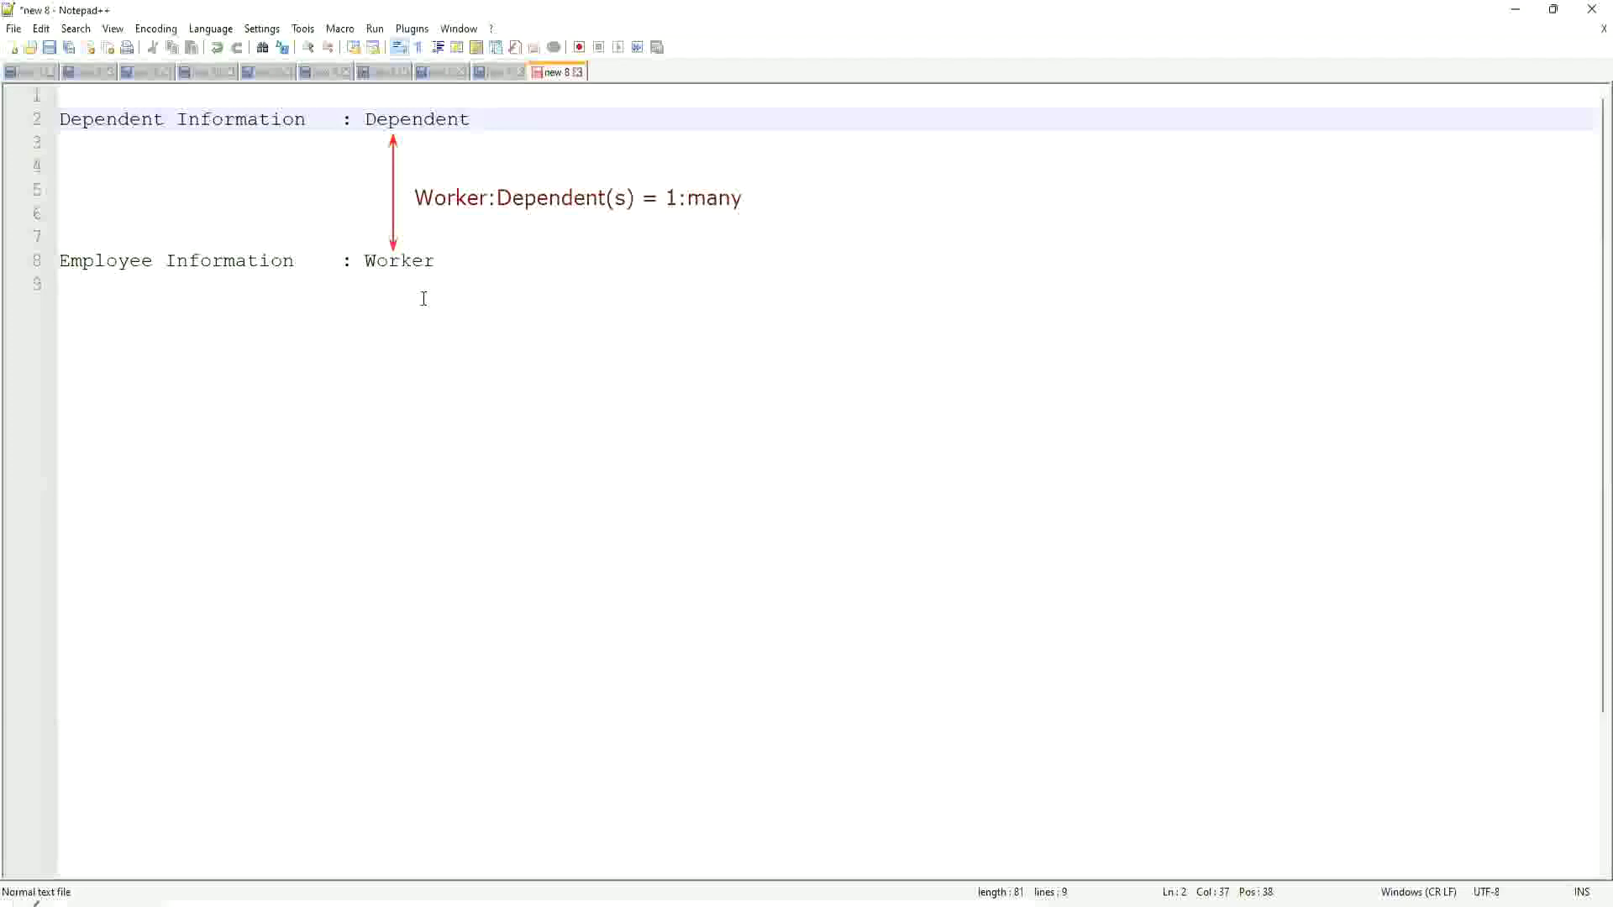
pyautogui.click(481, 282)
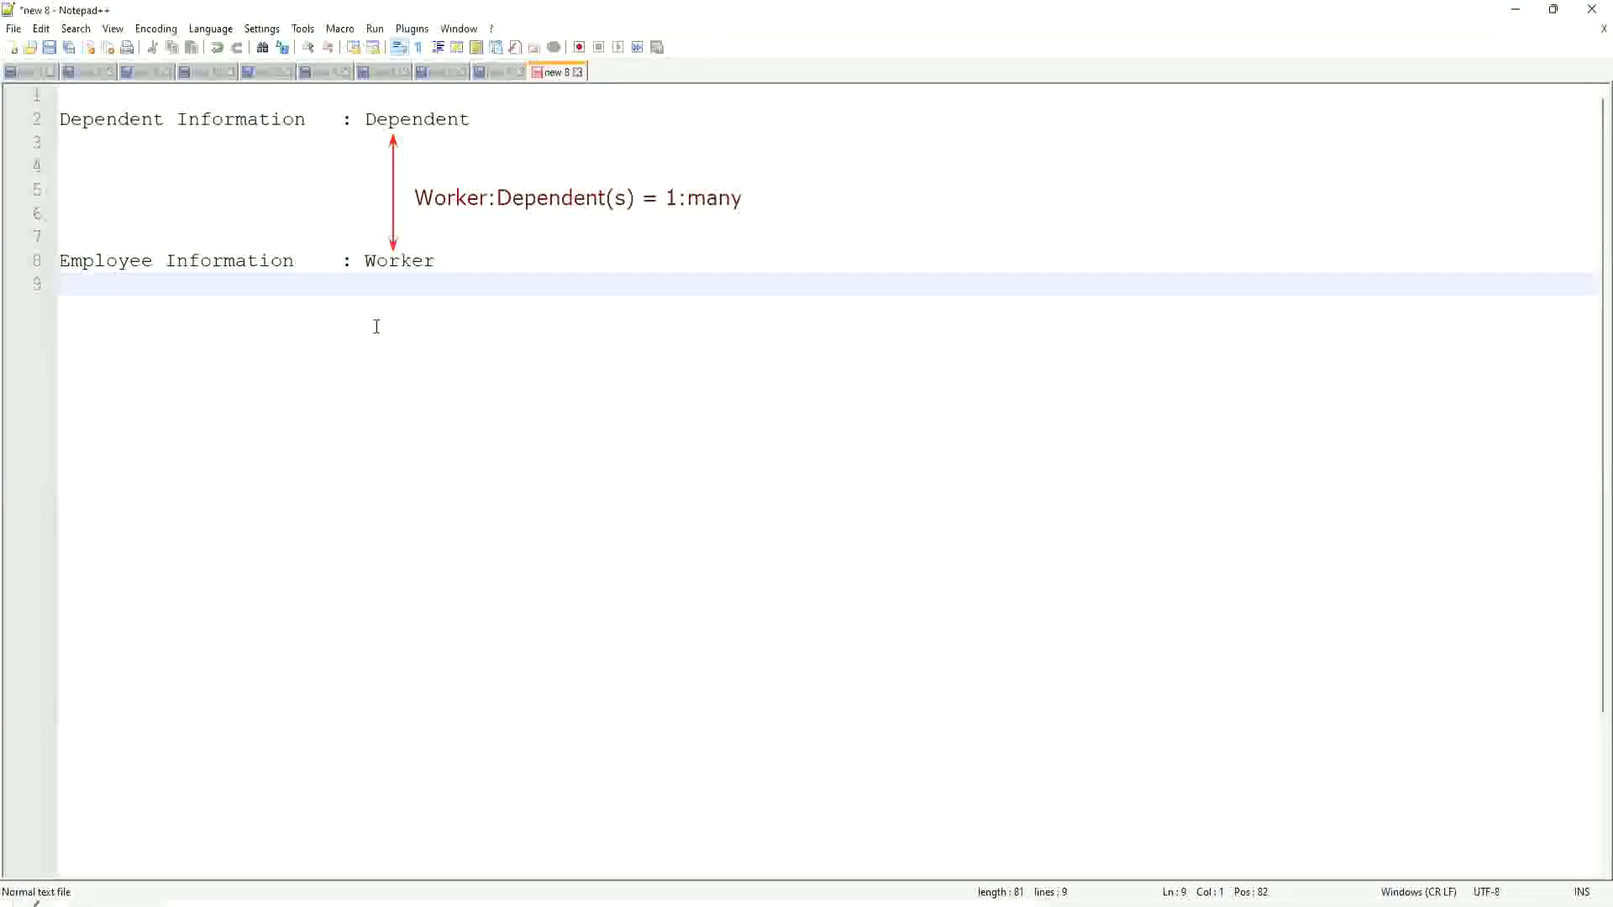
# - Remove the stray backslash and type 'Age of the Eldest Dependent of a Worker' with blank lines around it
pyautogui.write('\\')
pyautogui.press('BackSpace')
pyautogui.press('Return')
pyautogui.press('Return')
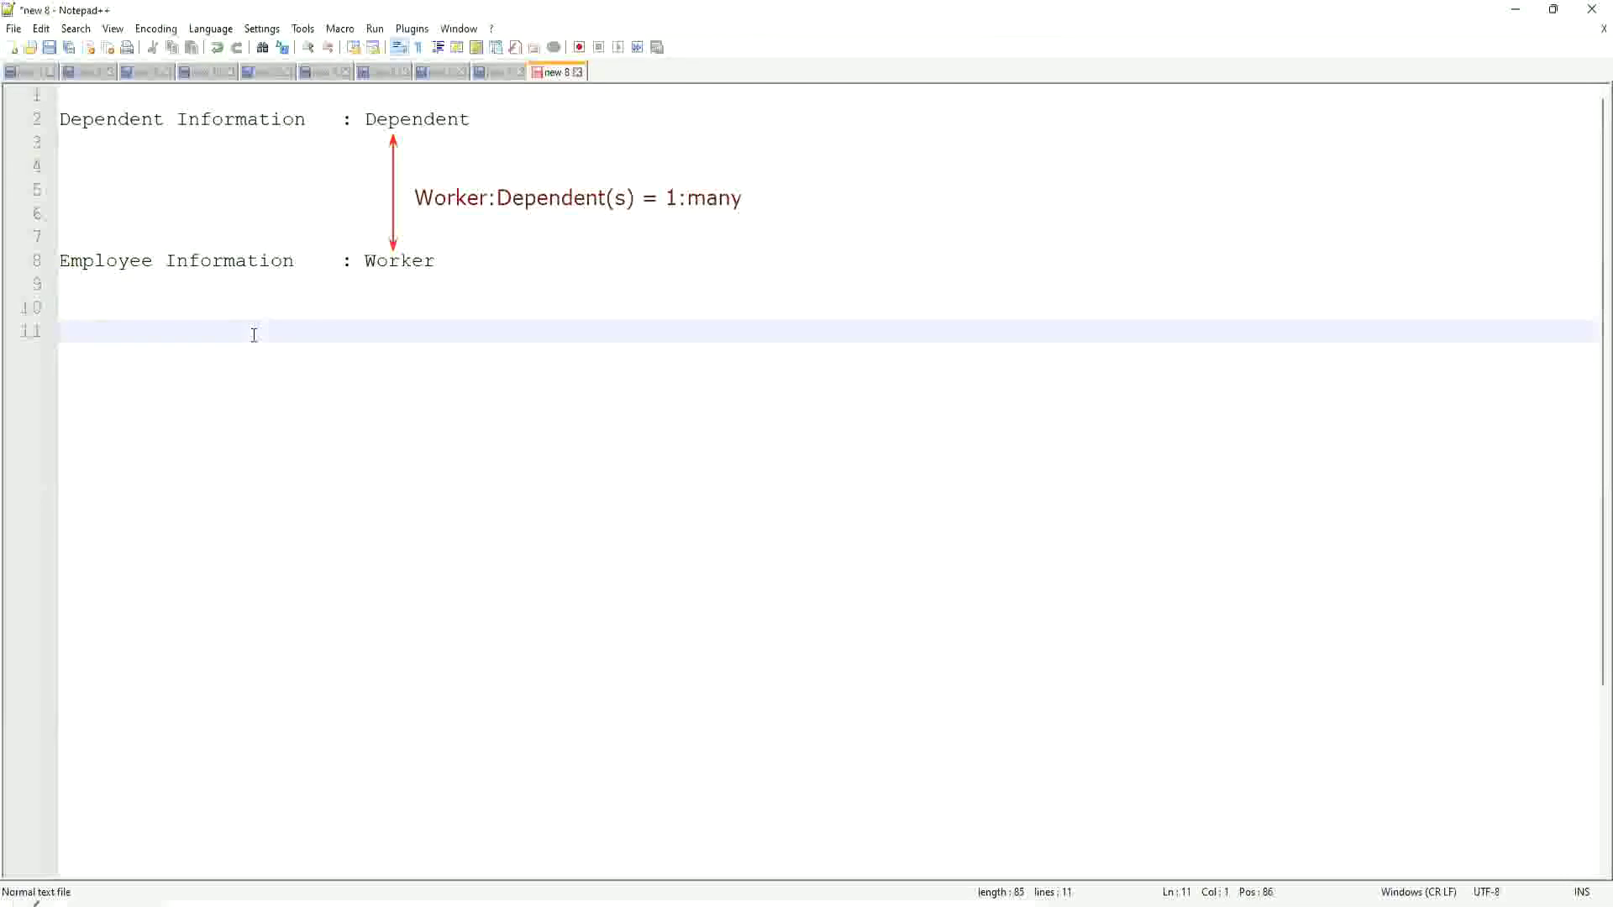
pyautogui.write('Age of the Eldest Dependent ')
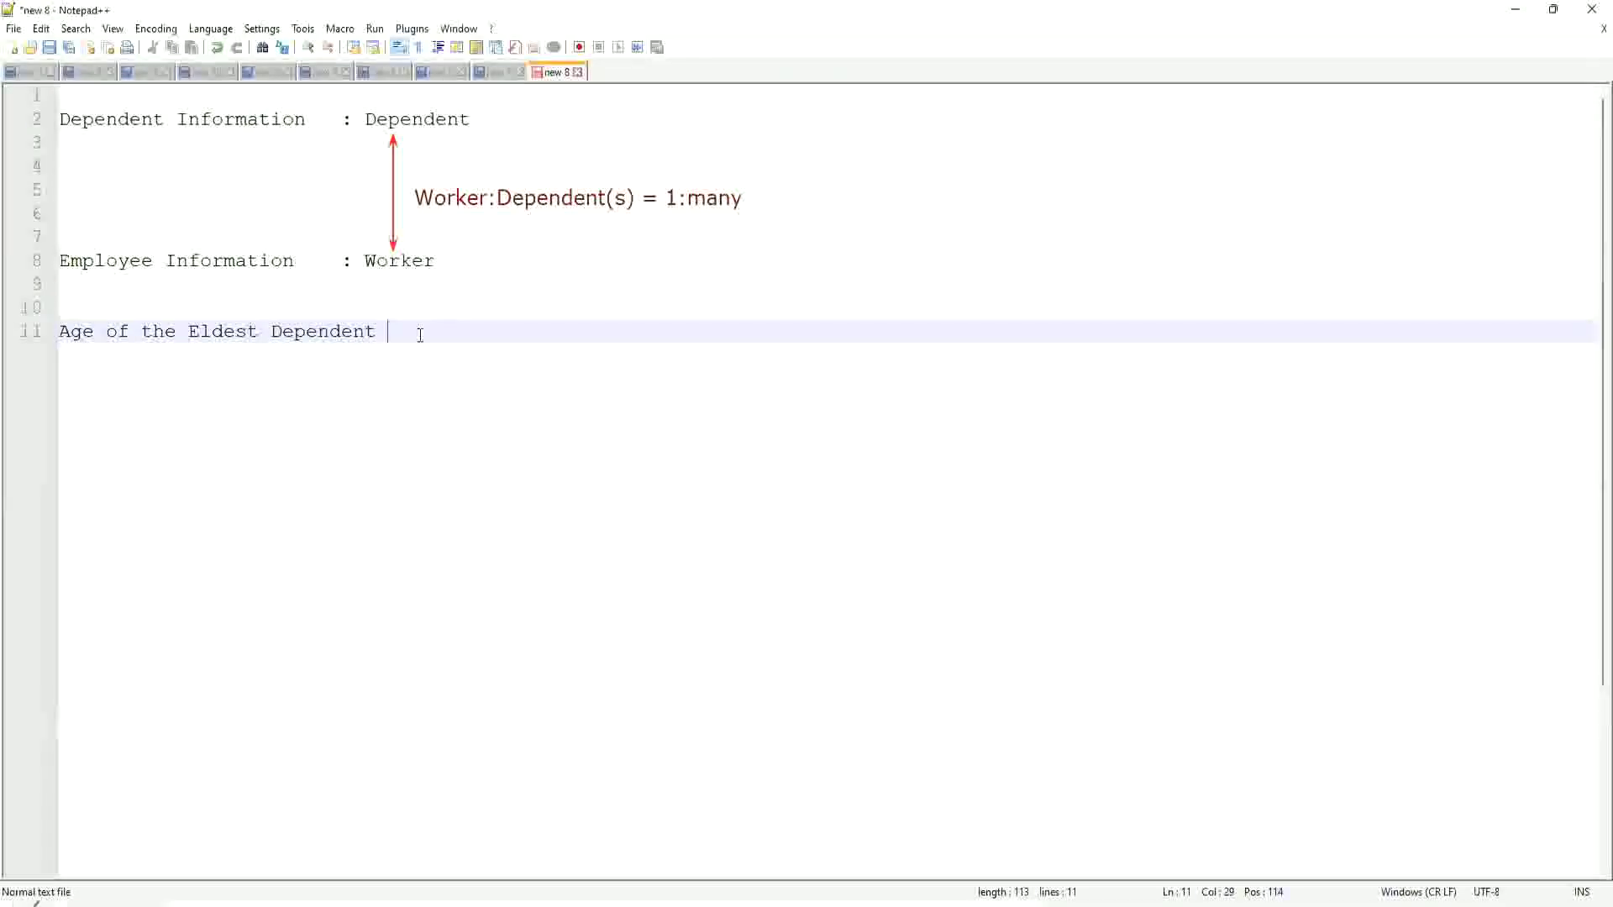
pyautogui.write('of a Worker')
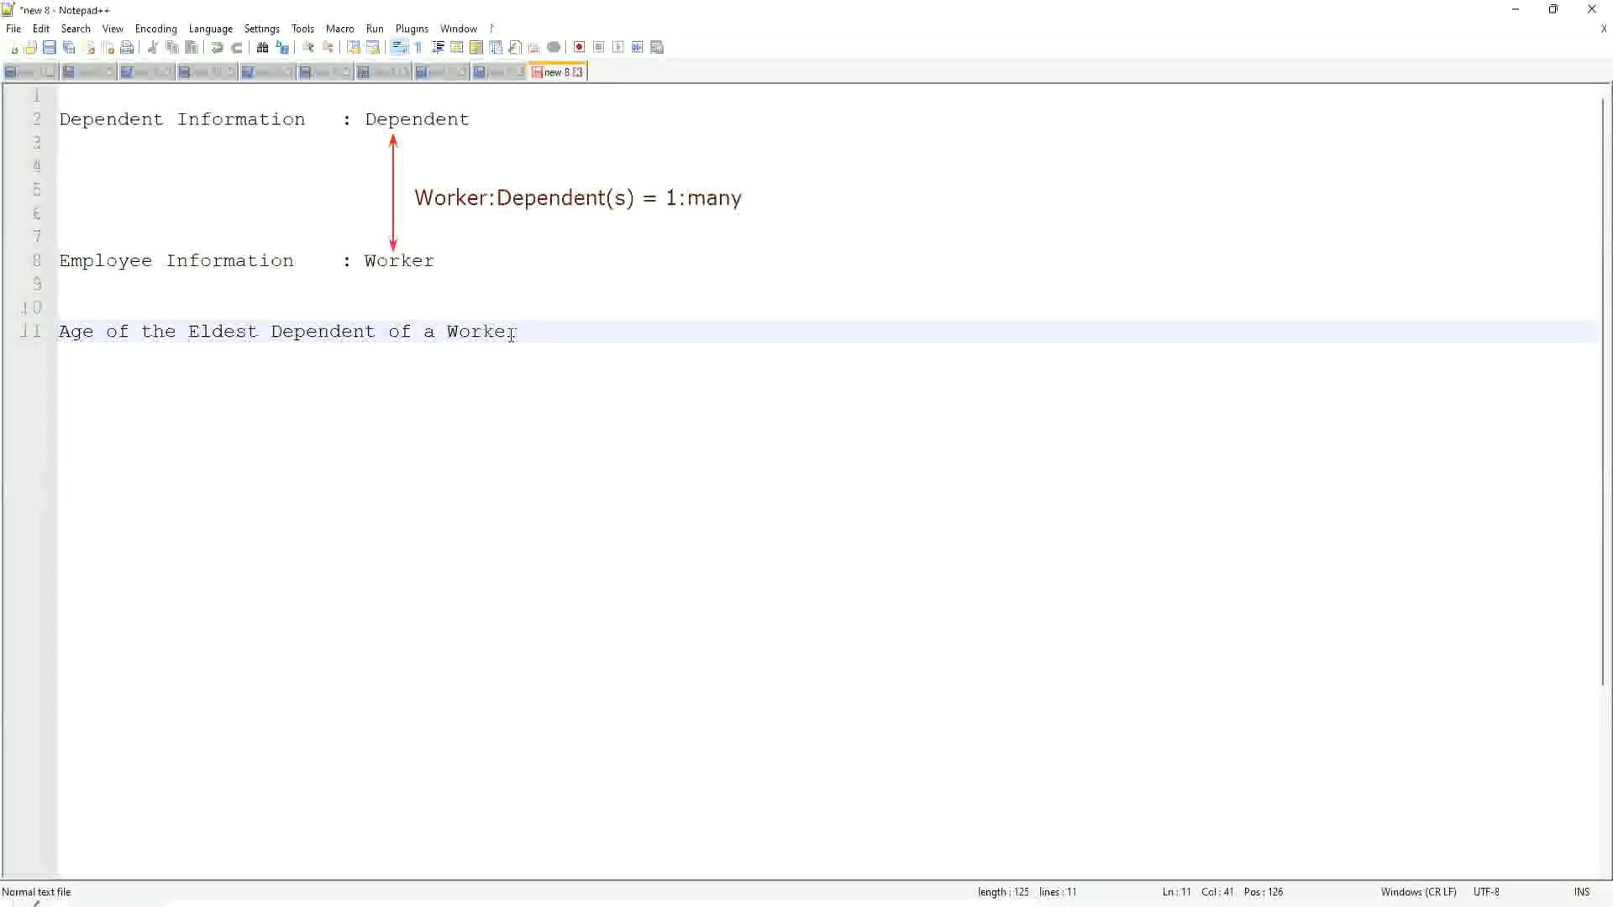
pyautogui.press('Left')
pyautogui.press('Left')
pyautogui.press('Left')
pyautogui.click(531, 330)
pyautogui.press('Return')
pyautogui.press('Return')
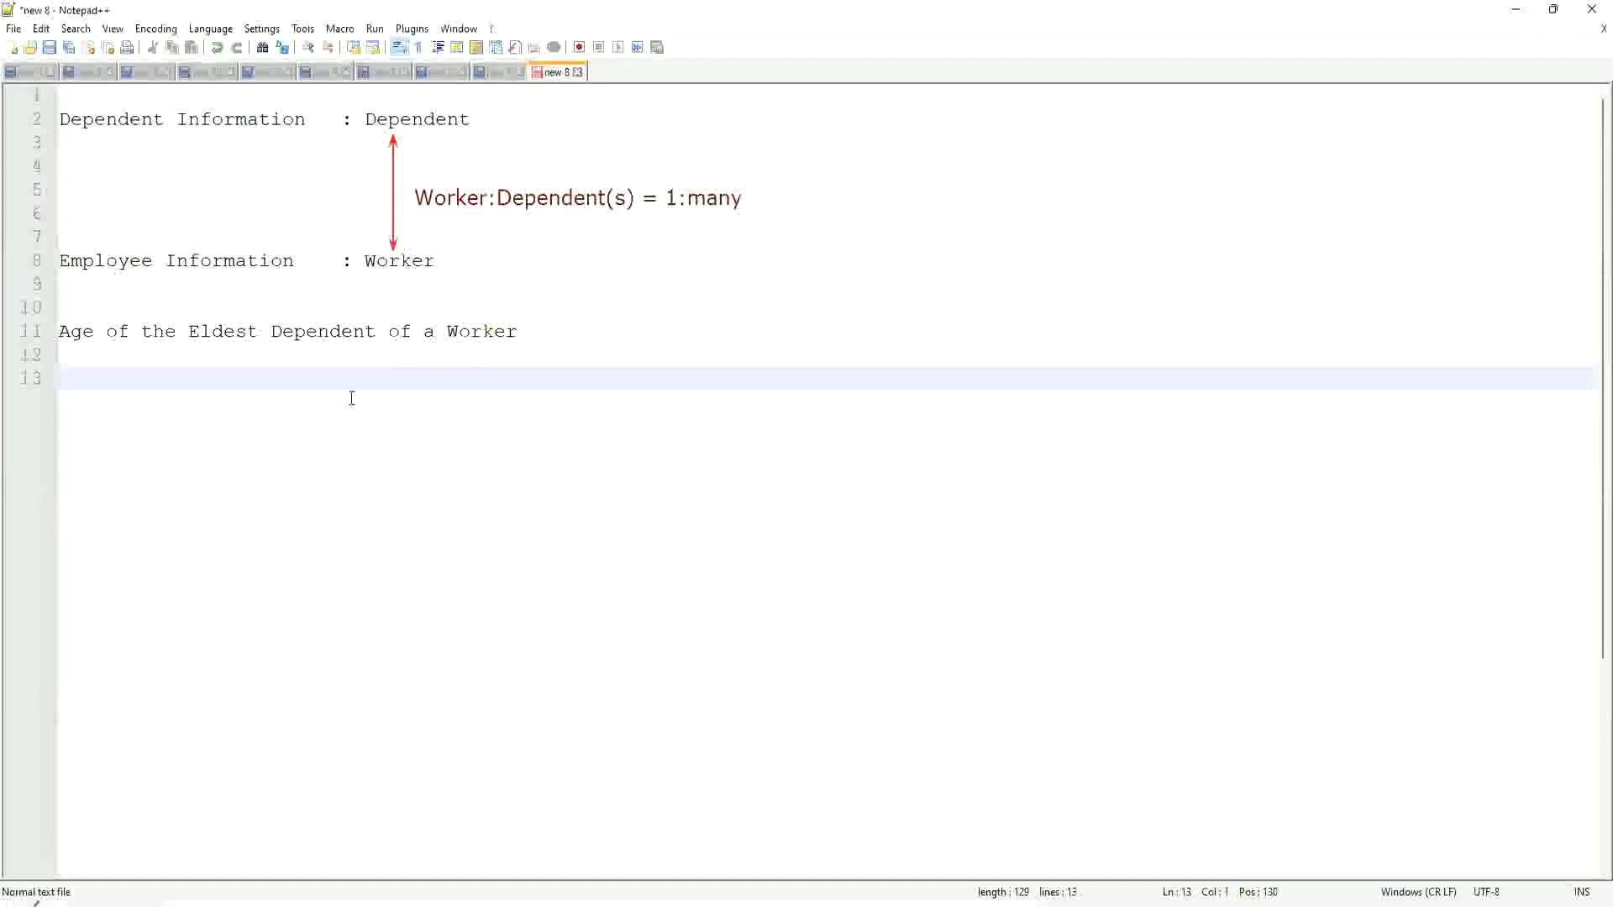
pyautogui.click(139, 355)
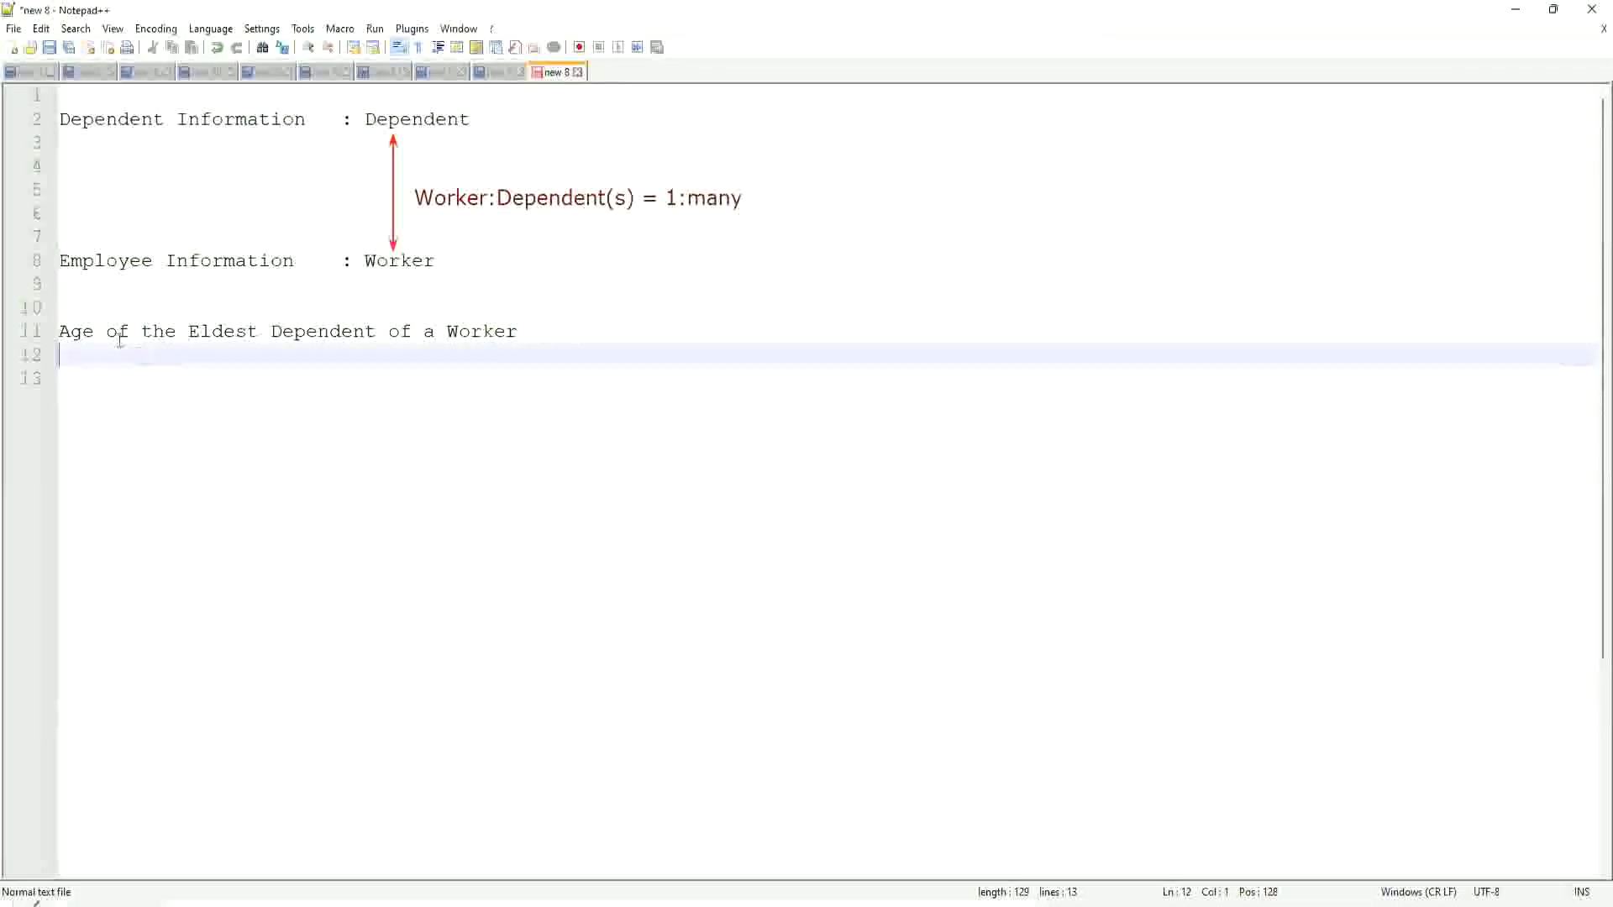
pyautogui.click(93, 333)
pyautogui.moveTo(59, 332); pyautogui.dragTo(566, 342)
pyautogui.click(528, 331)
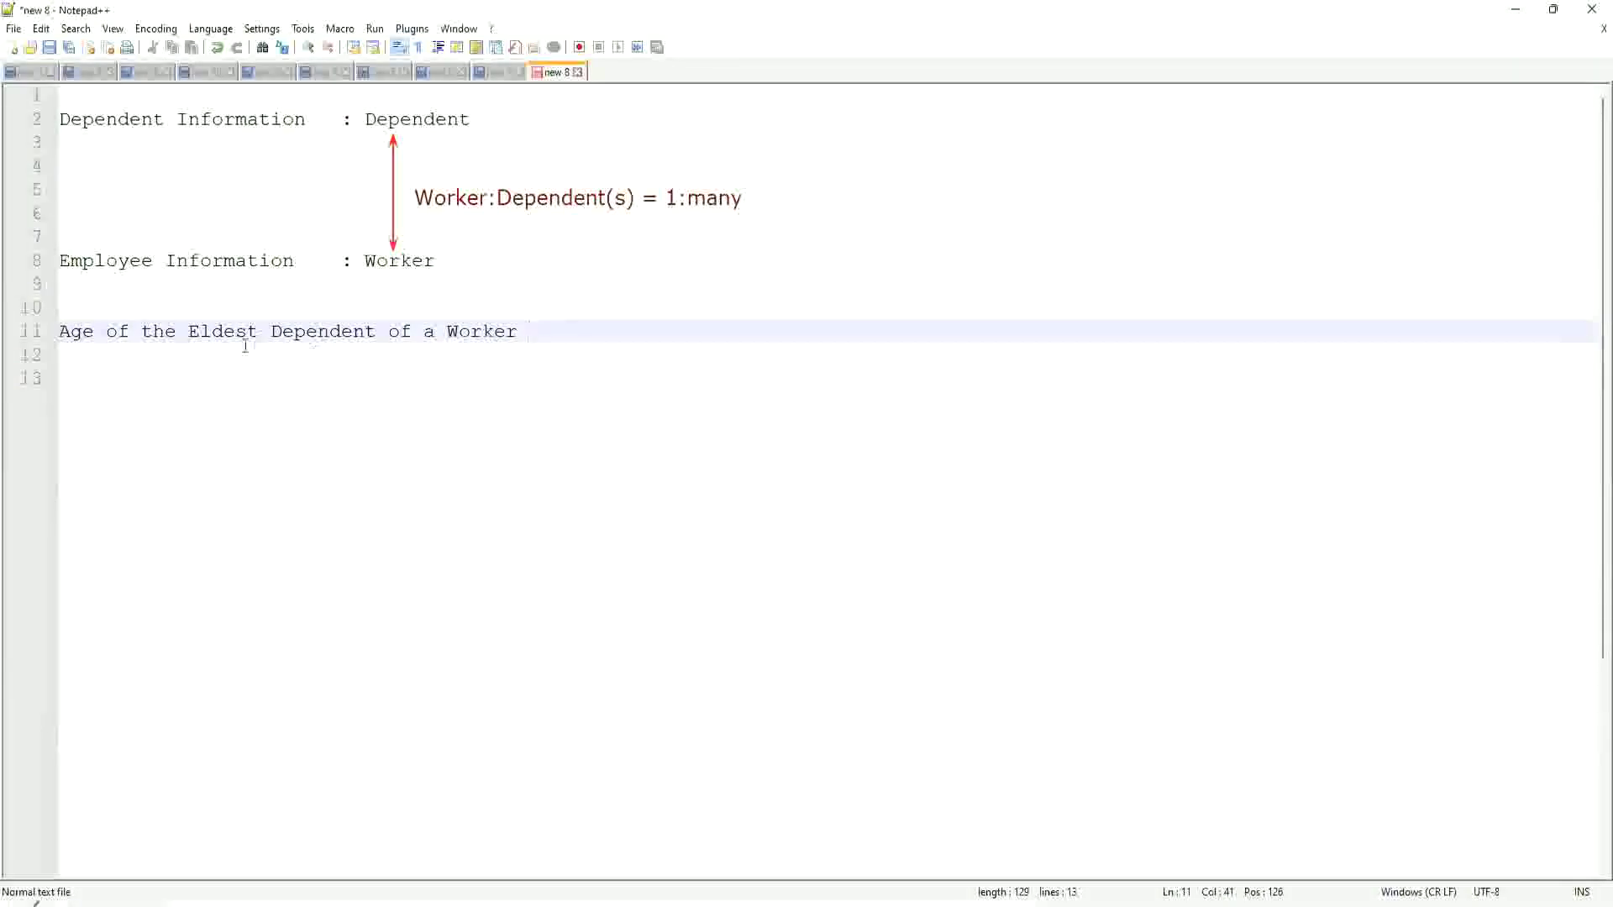
pyautogui.moveTo(188, 331); pyautogui.dragTo(518, 331)
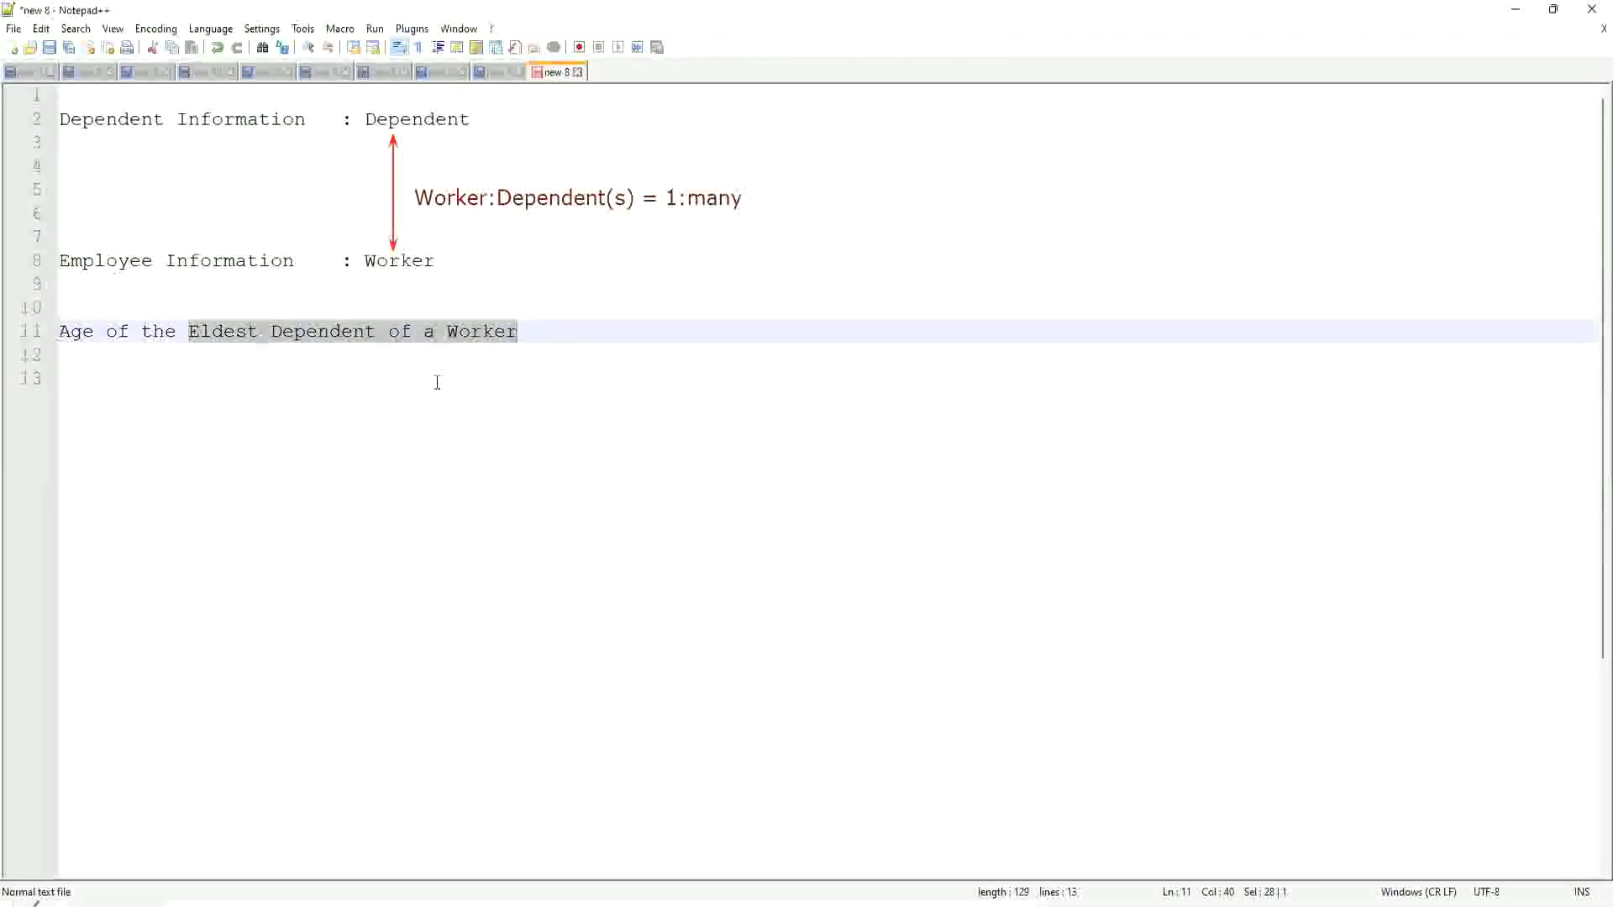
pyautogui.press('Home')
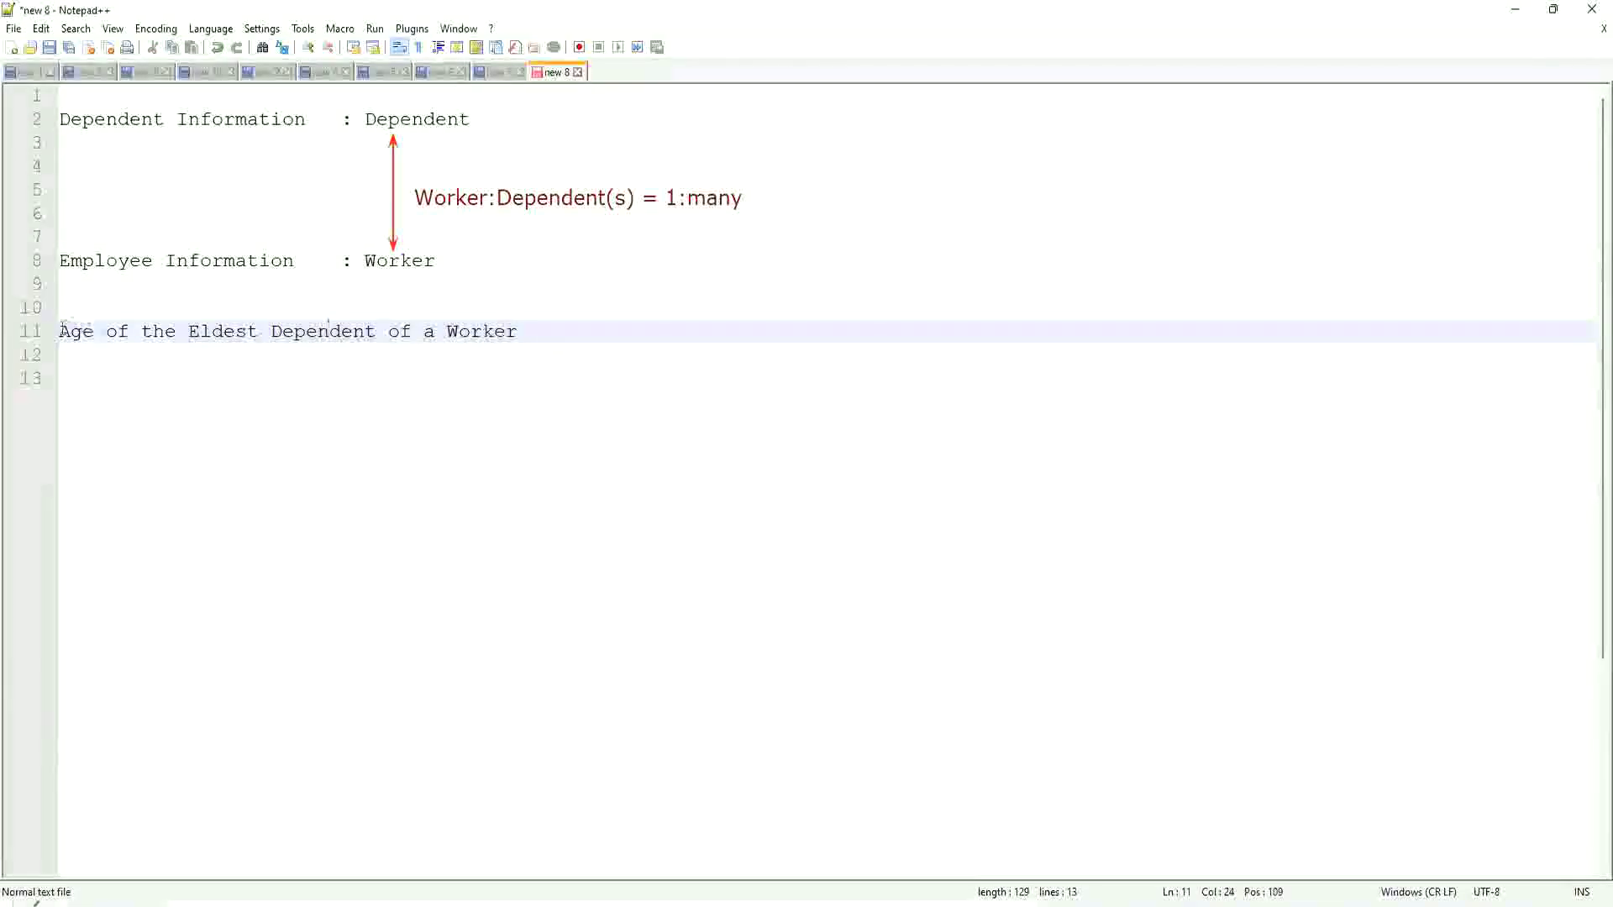
pyautogui.moveTo(103, 332); pyautogui.dragTo(376, 332)
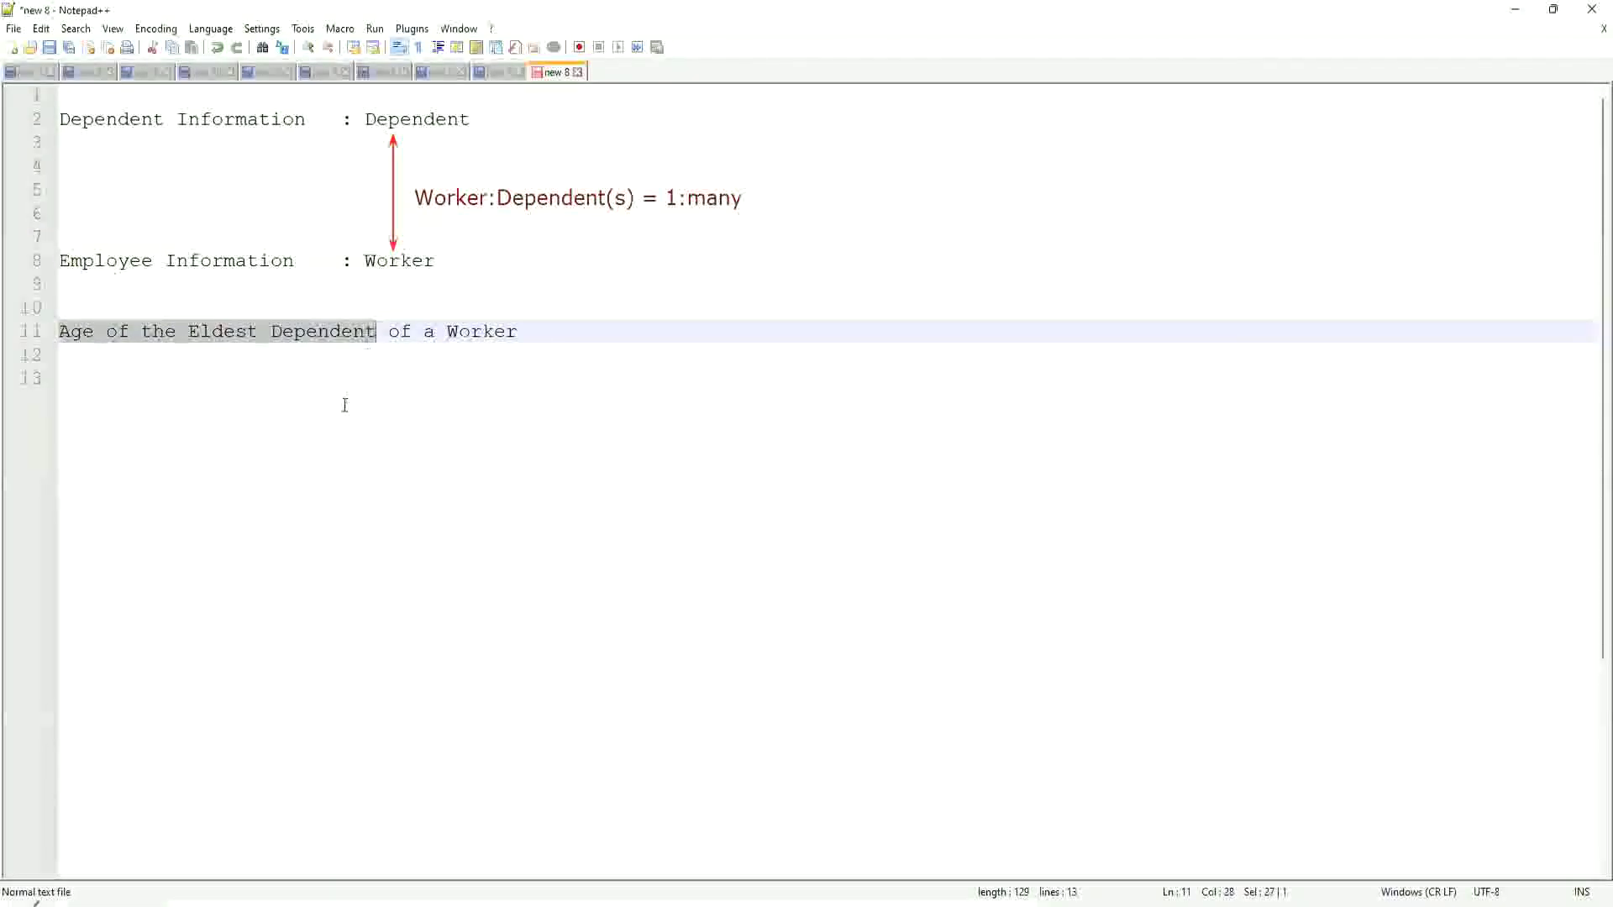
pyautogui.click(287, 372)
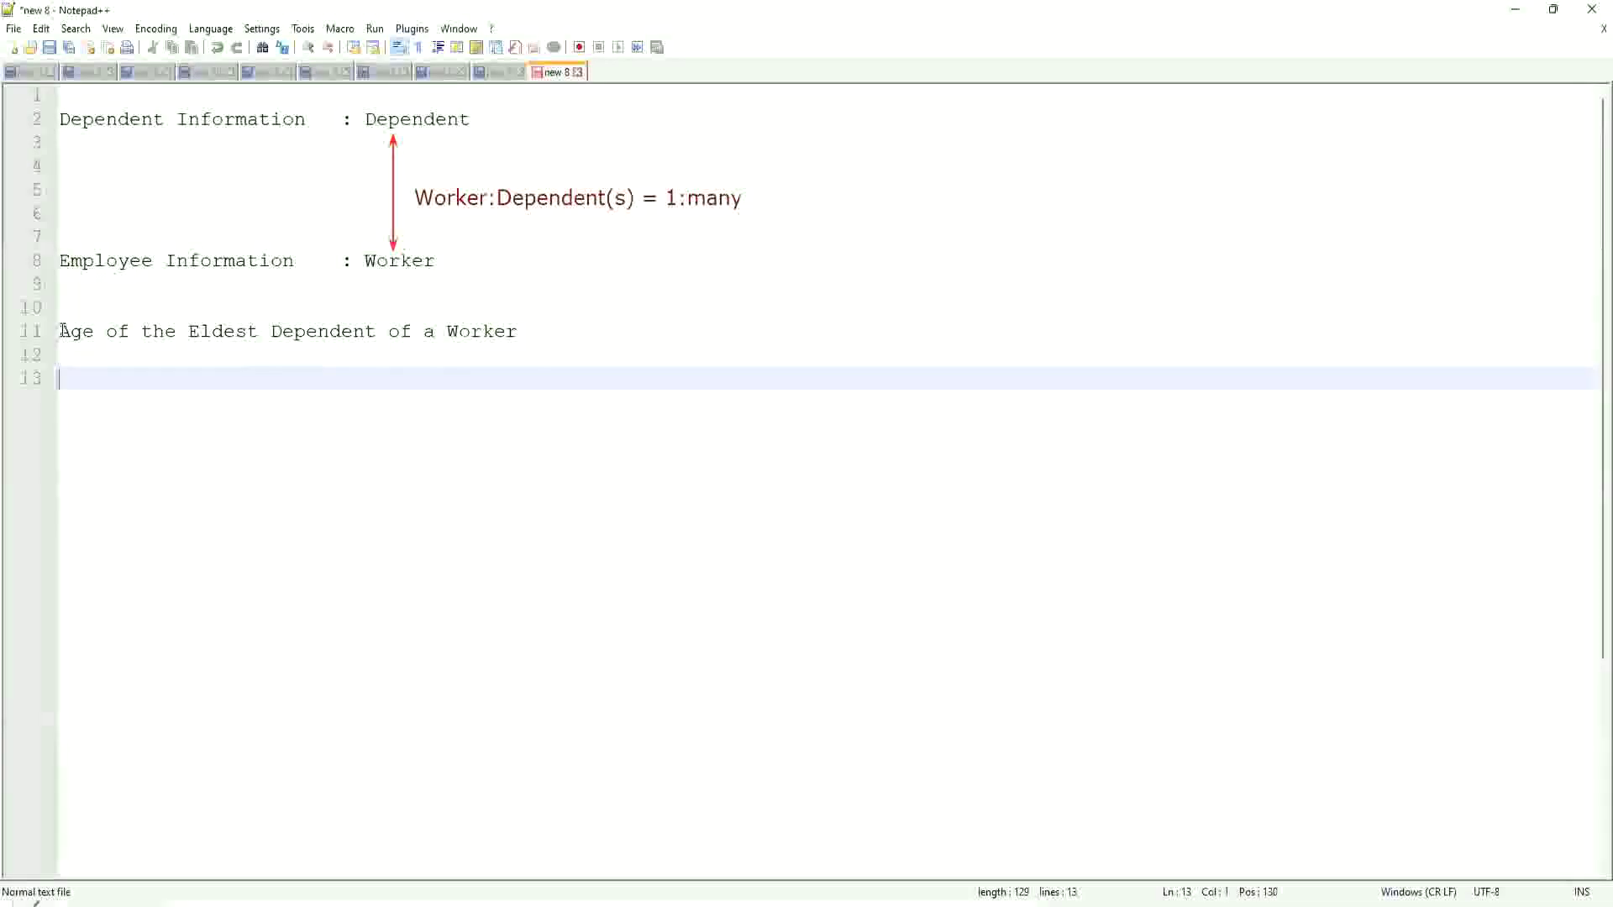
pyautogui.moveTo(59, 331); pyautogui.dragTo(388, 331)
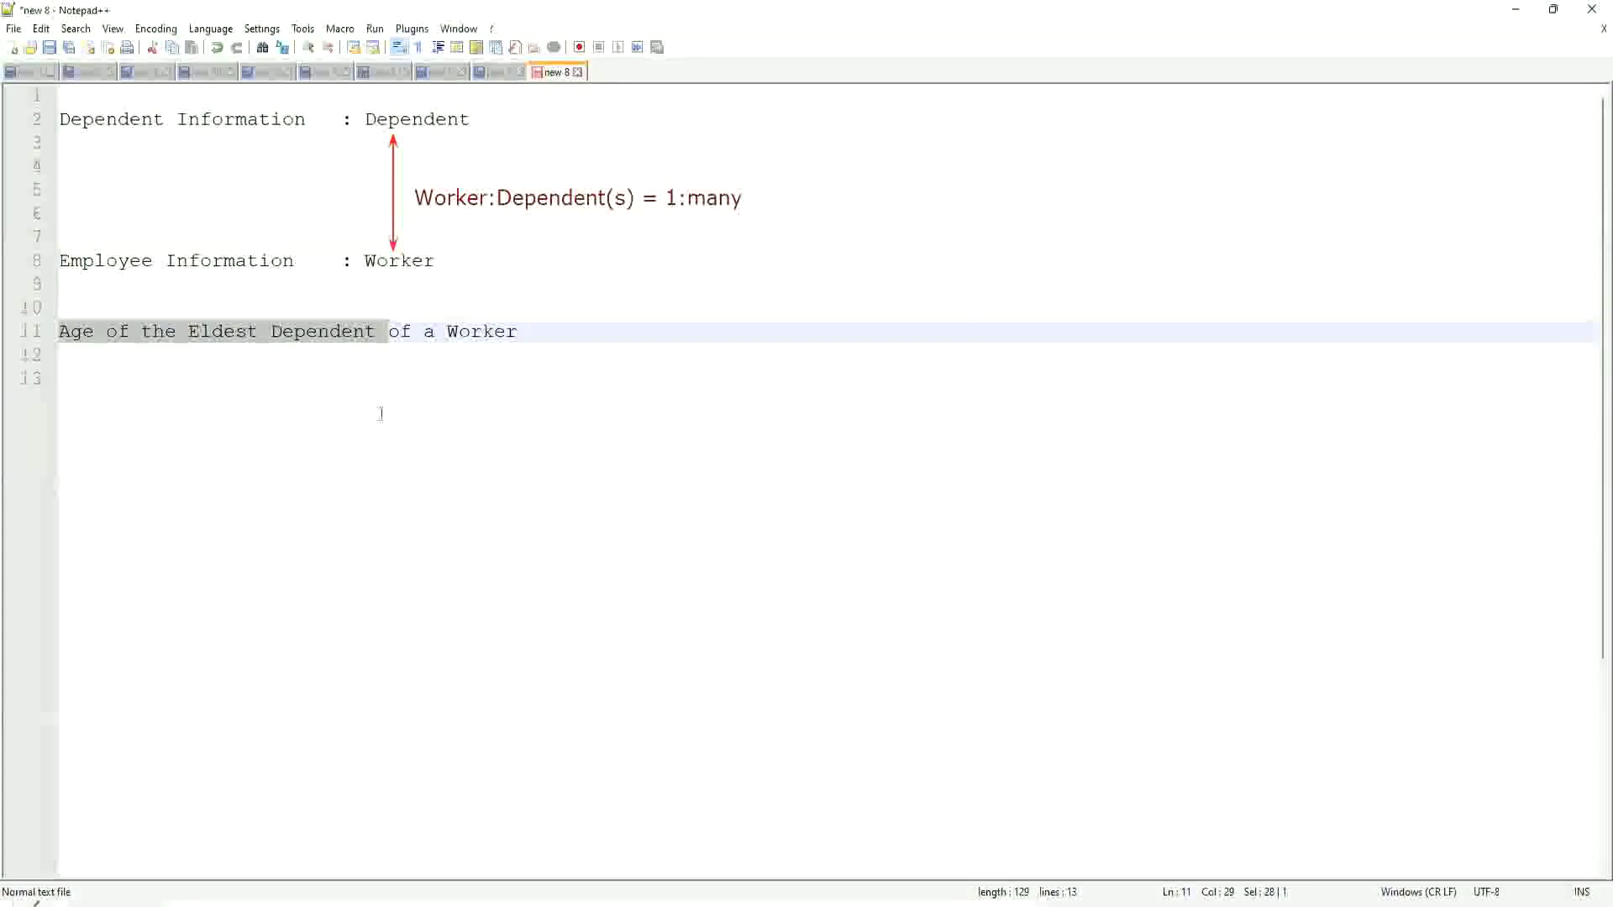
pyautogui.click(538, 332)
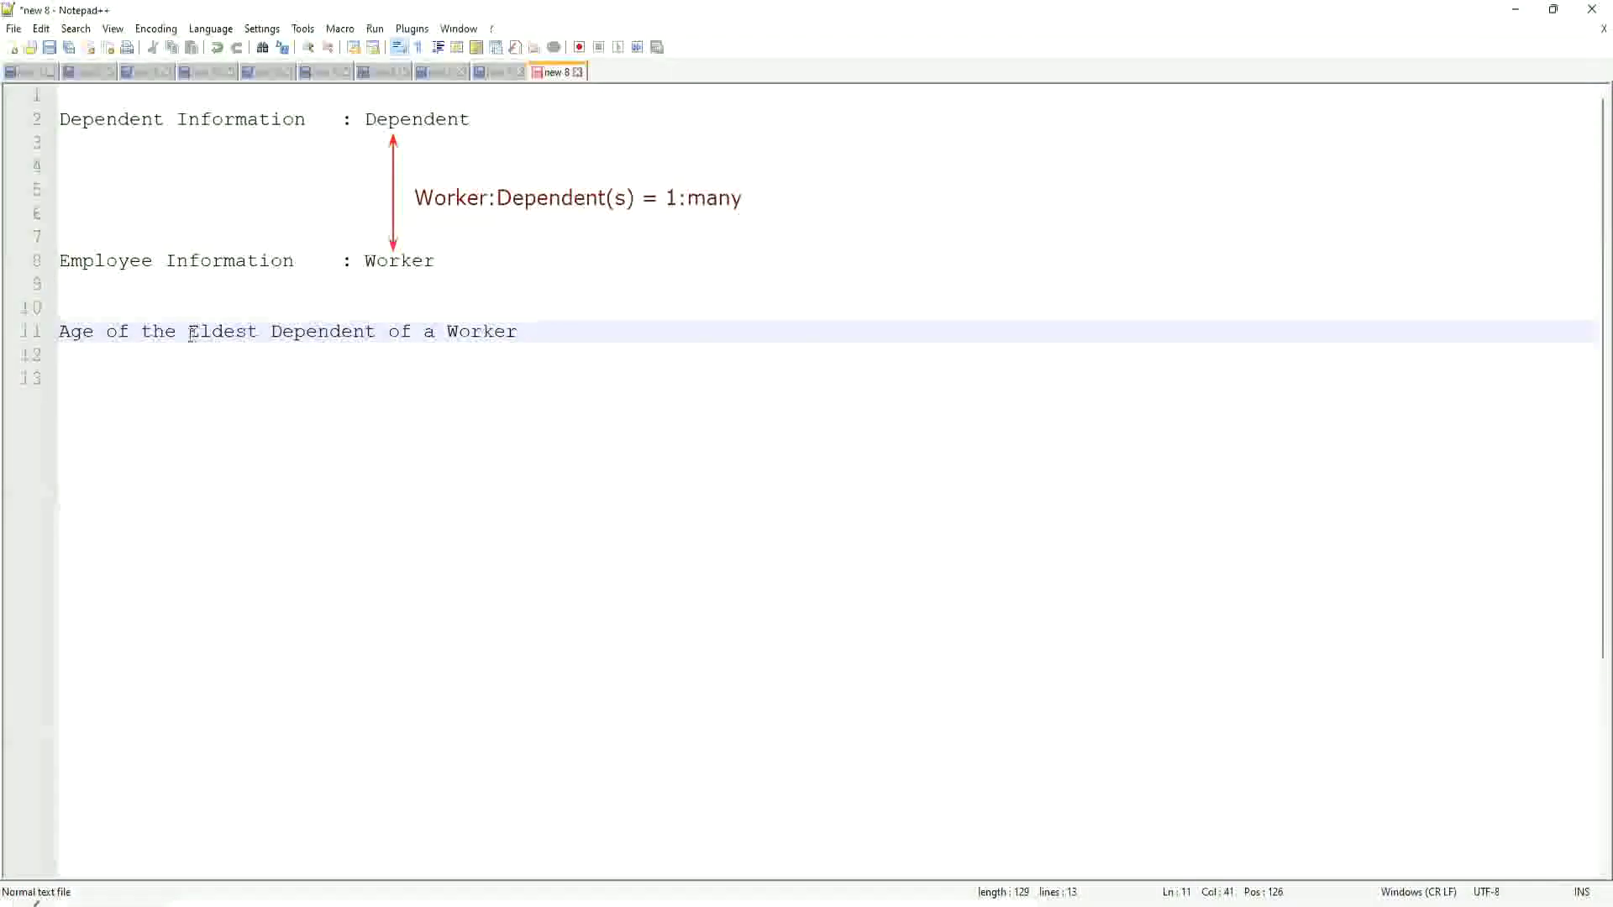
pyautogui.moveTo(188, 331); pyautogui.dragTo(521, 331)
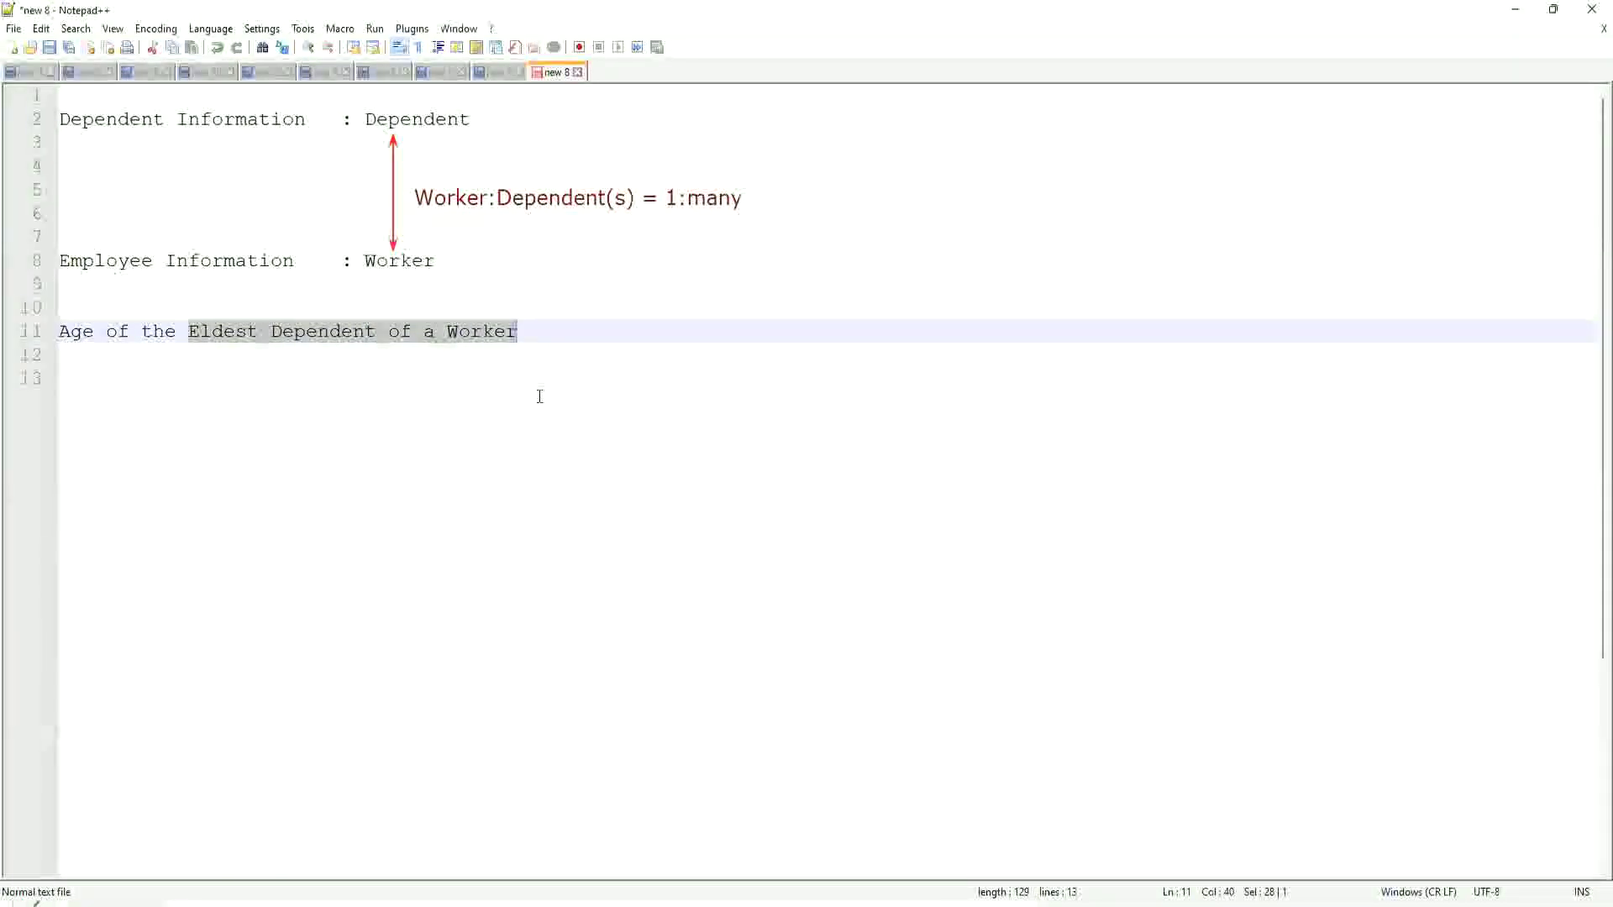
pyautogui.click(548, 332)
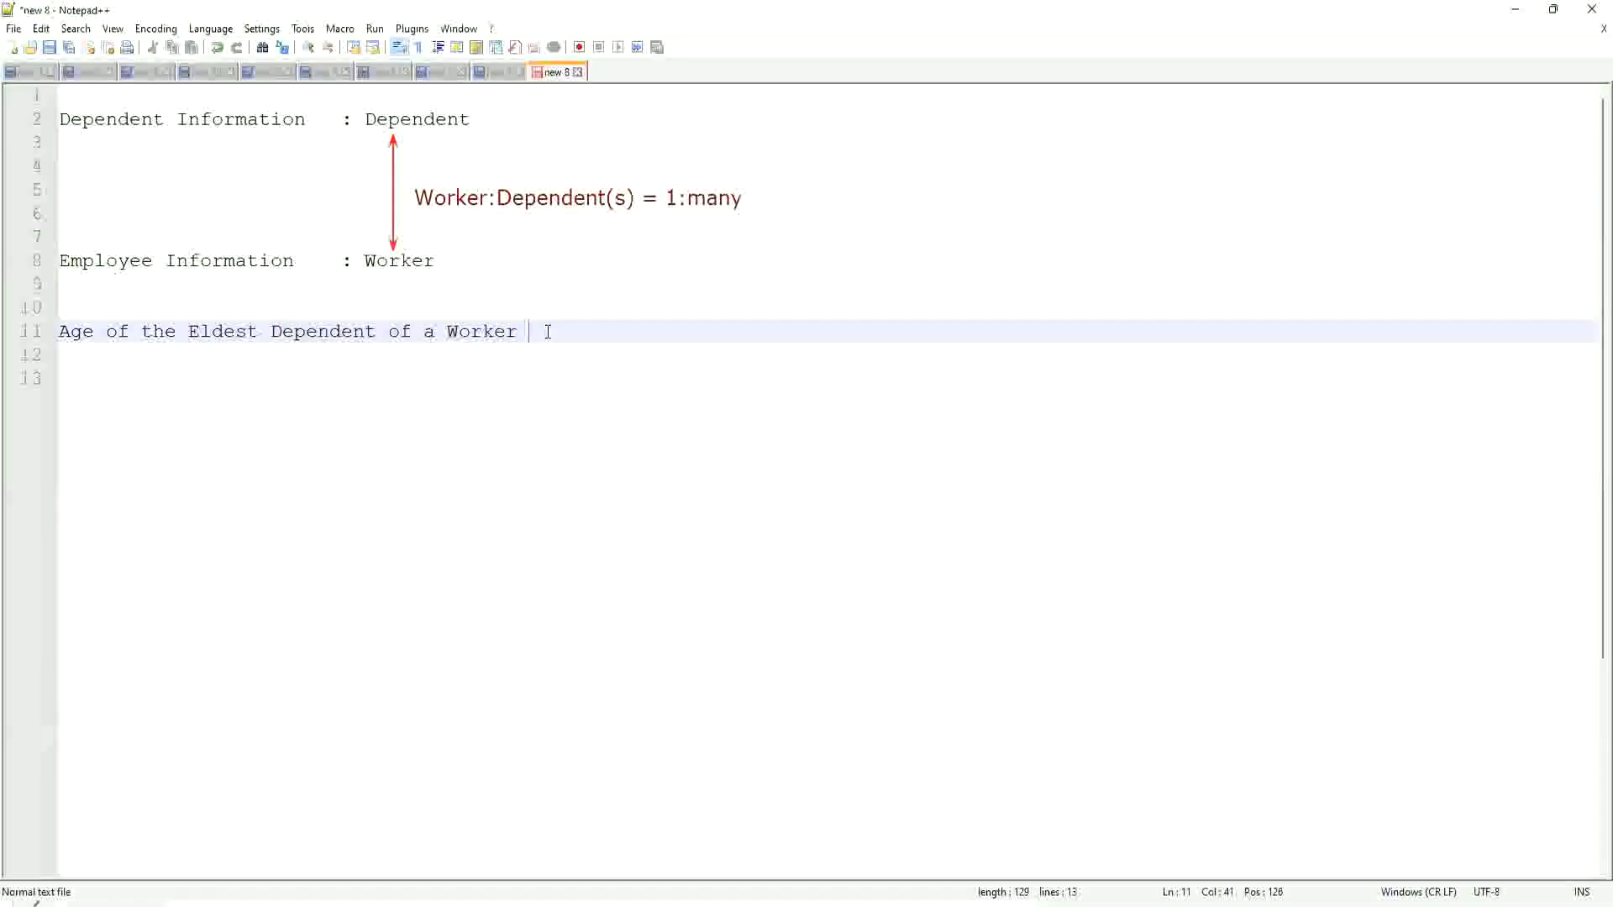
# - Write 'How to find the Eldest Dependent ??' on line 13, followed by blank lines
pyautogui.press('Return')
pyautogui.press('Return')
pyautogui.press('Return')
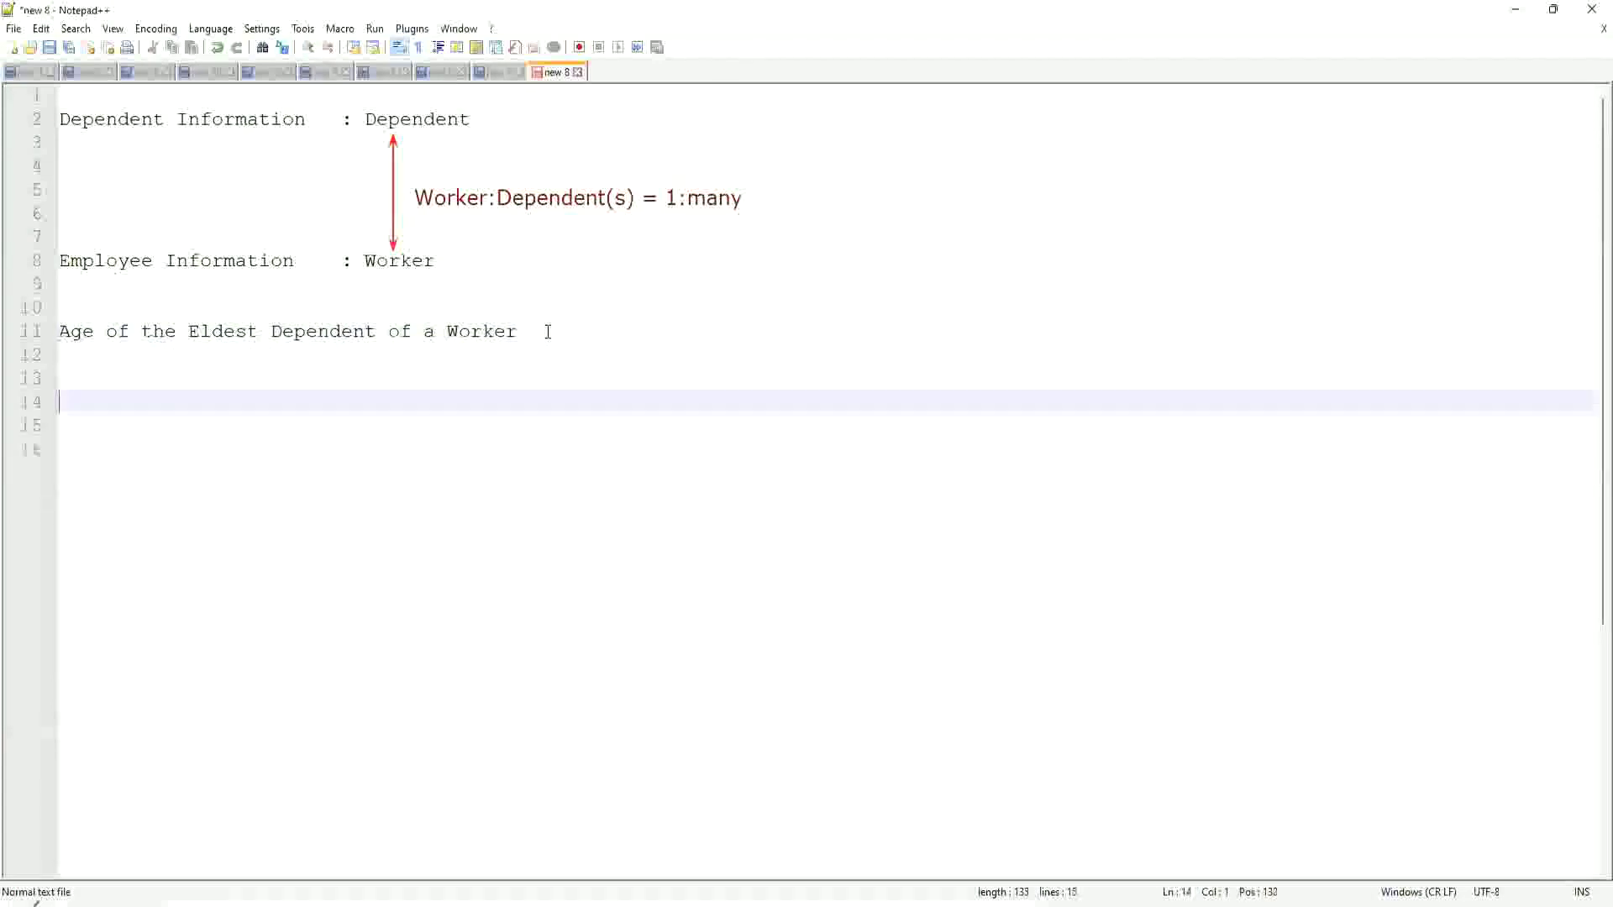
pyautogui.press('Up')
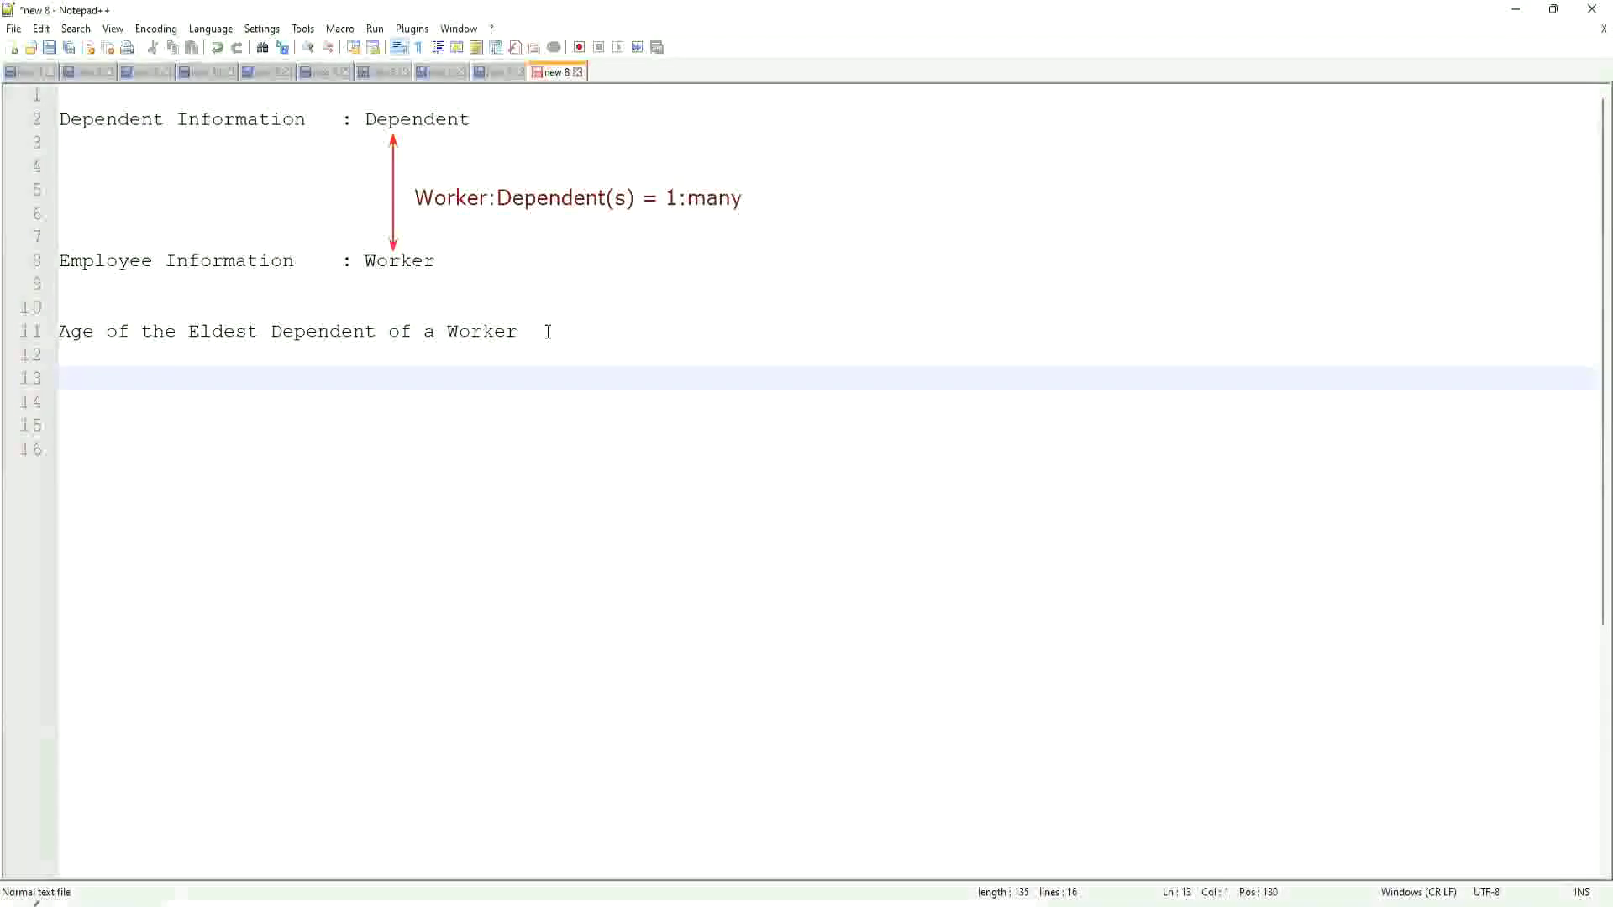
pyautogui.write('How to')
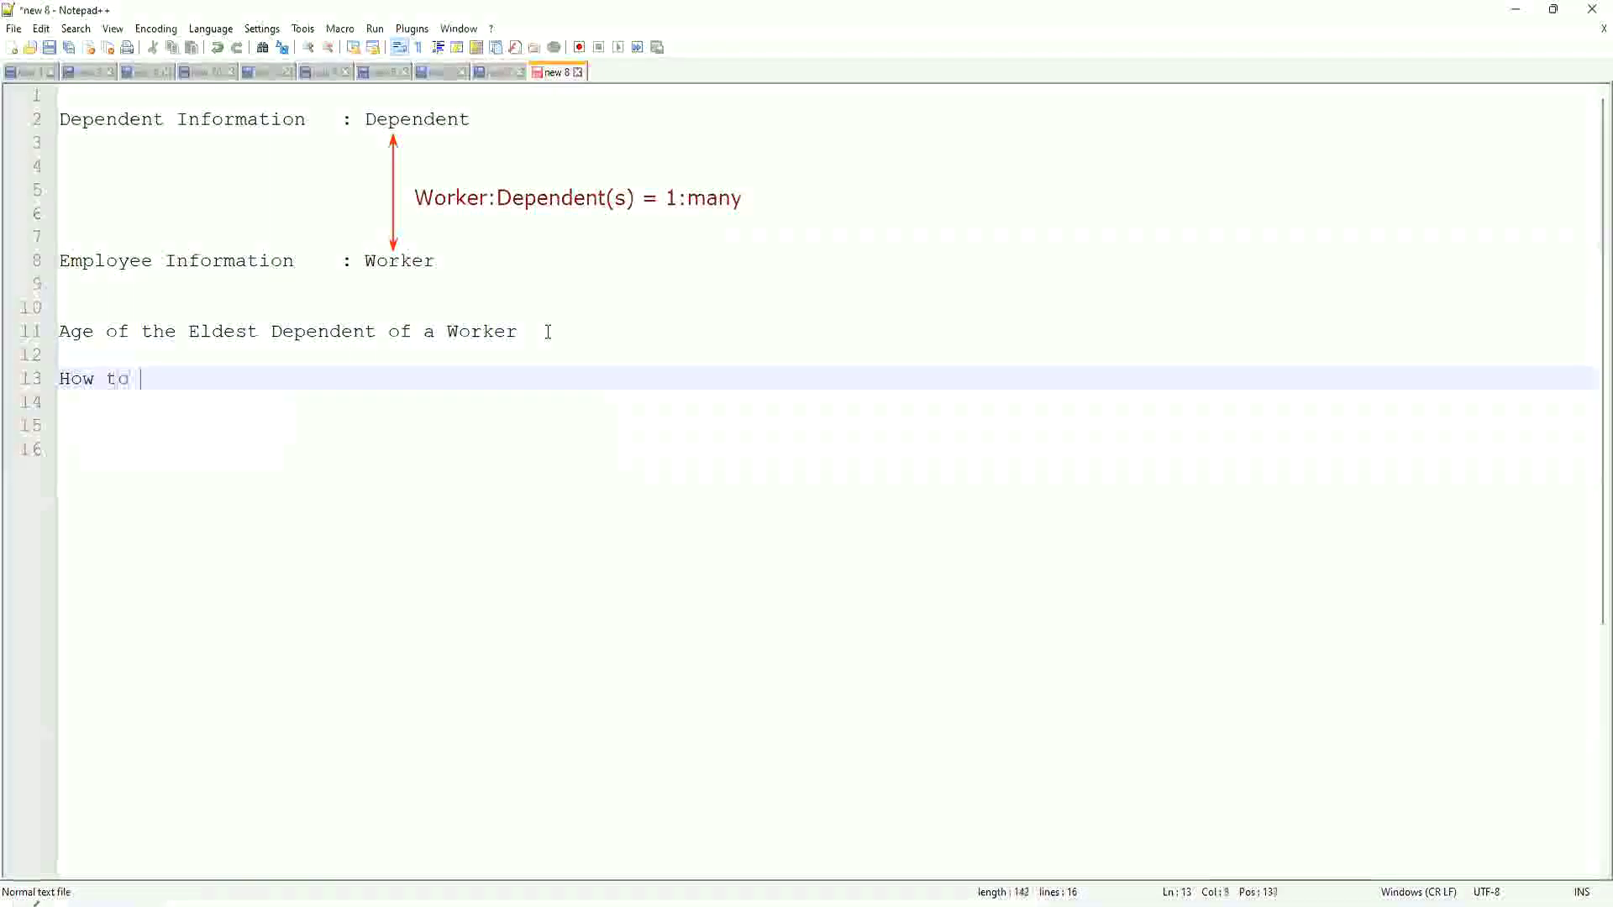
pyautogui.press('BackSpace')
pyautogui.press('BackSpace')
pyautogui.press('BackSpace')
pyautogui.press('BackSpace')
pyautogui.press('BackSpace')
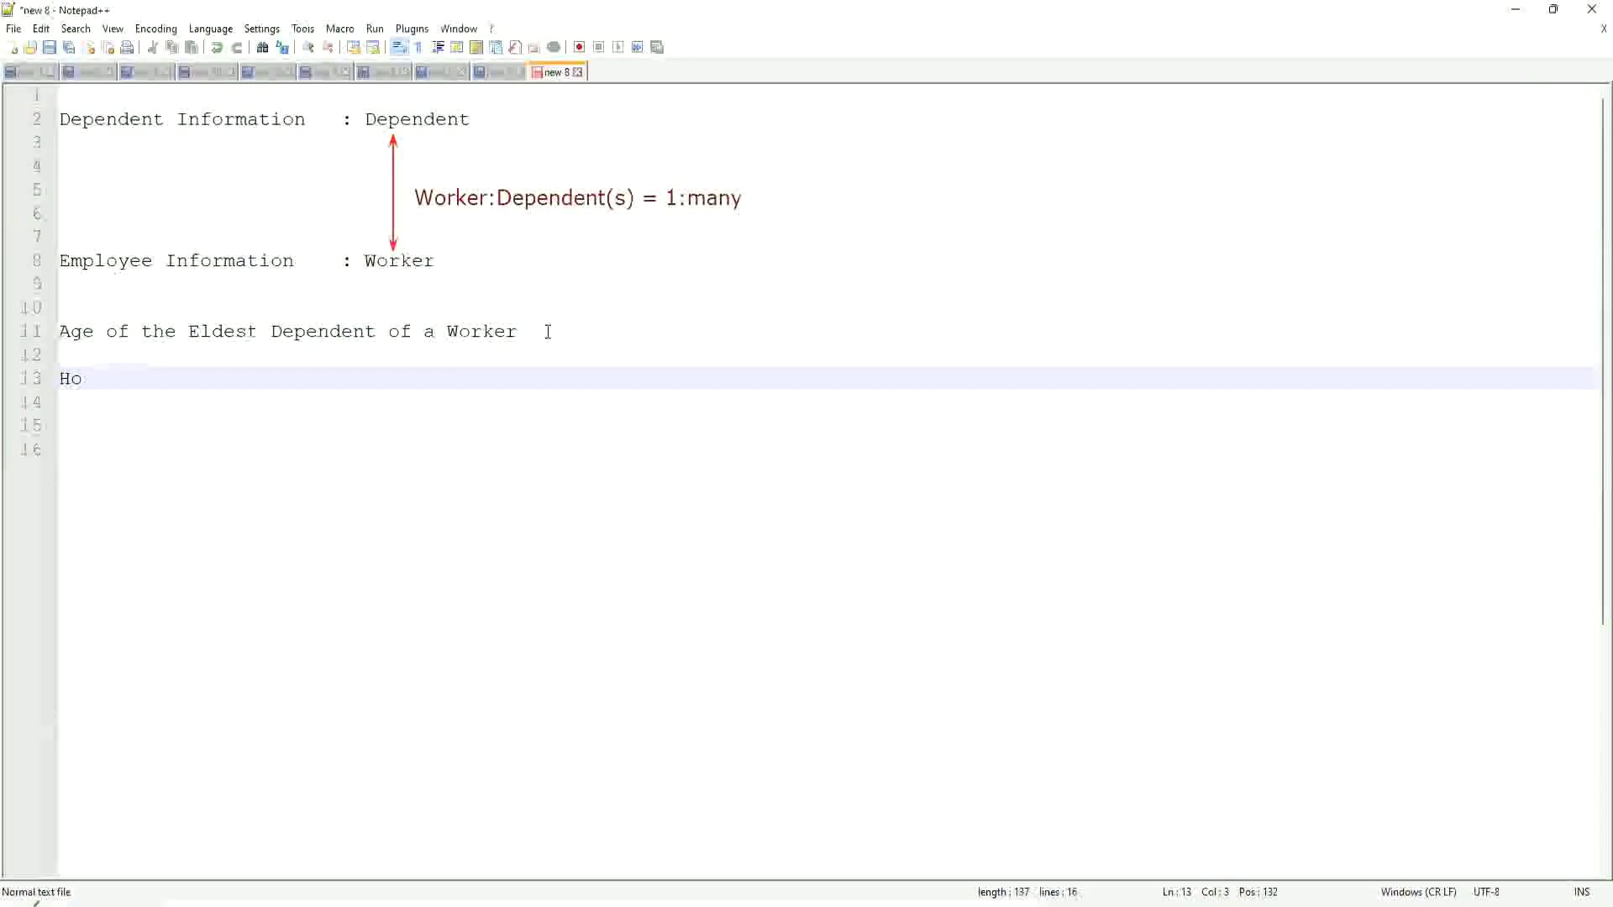
pyautogui.write('w to find ')
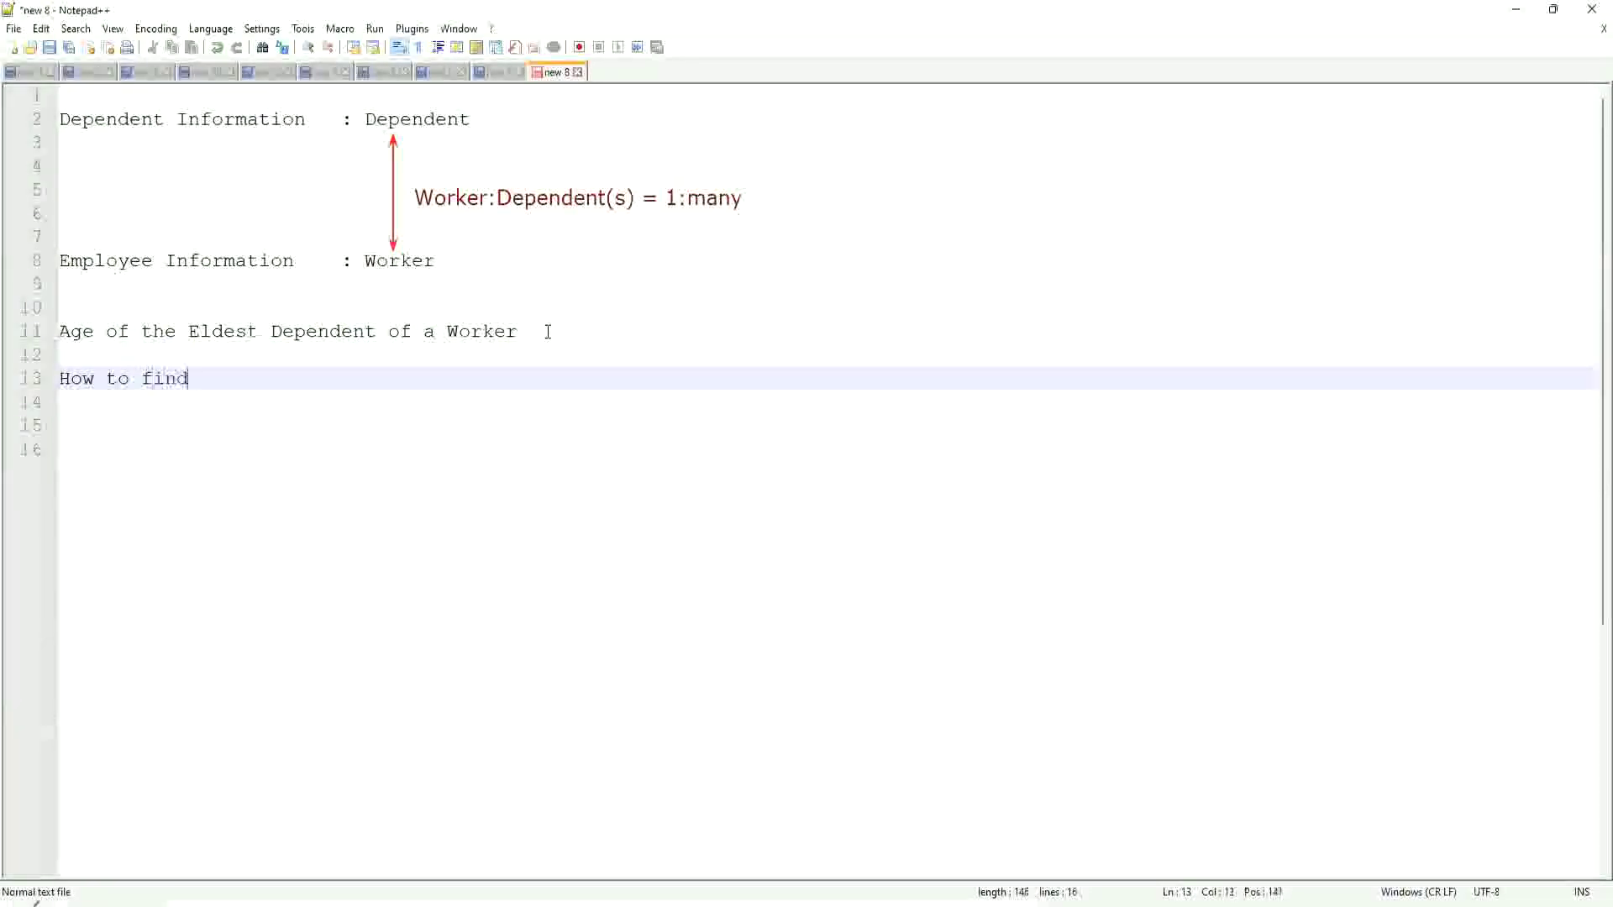
pyautogui.write('the Eld')
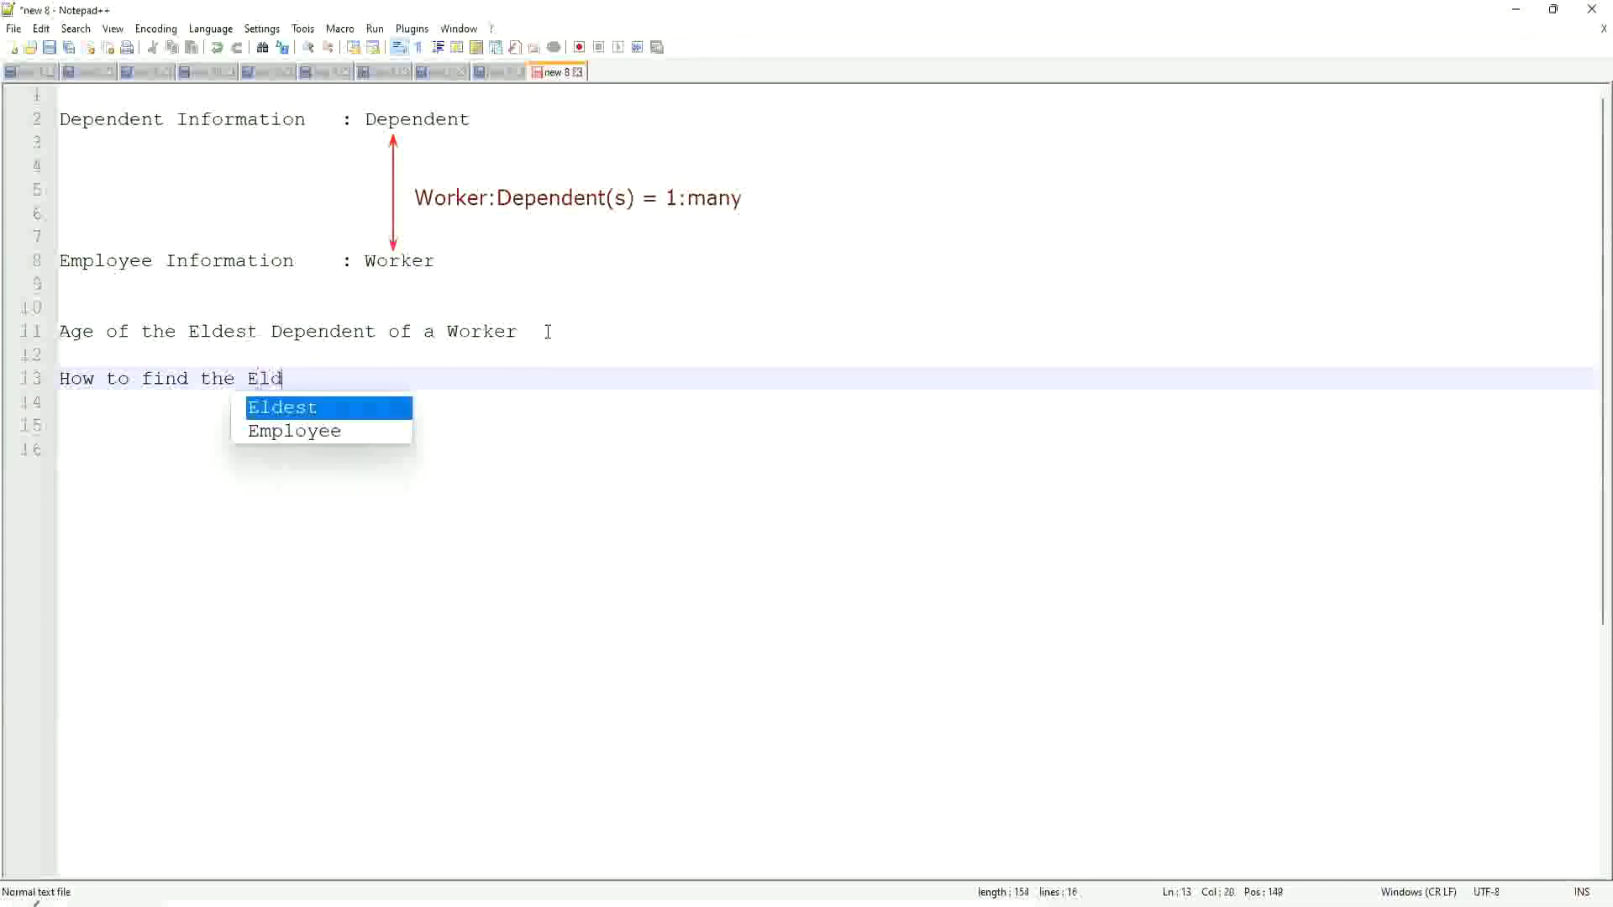
pyautogui.write('est Dependent ??')
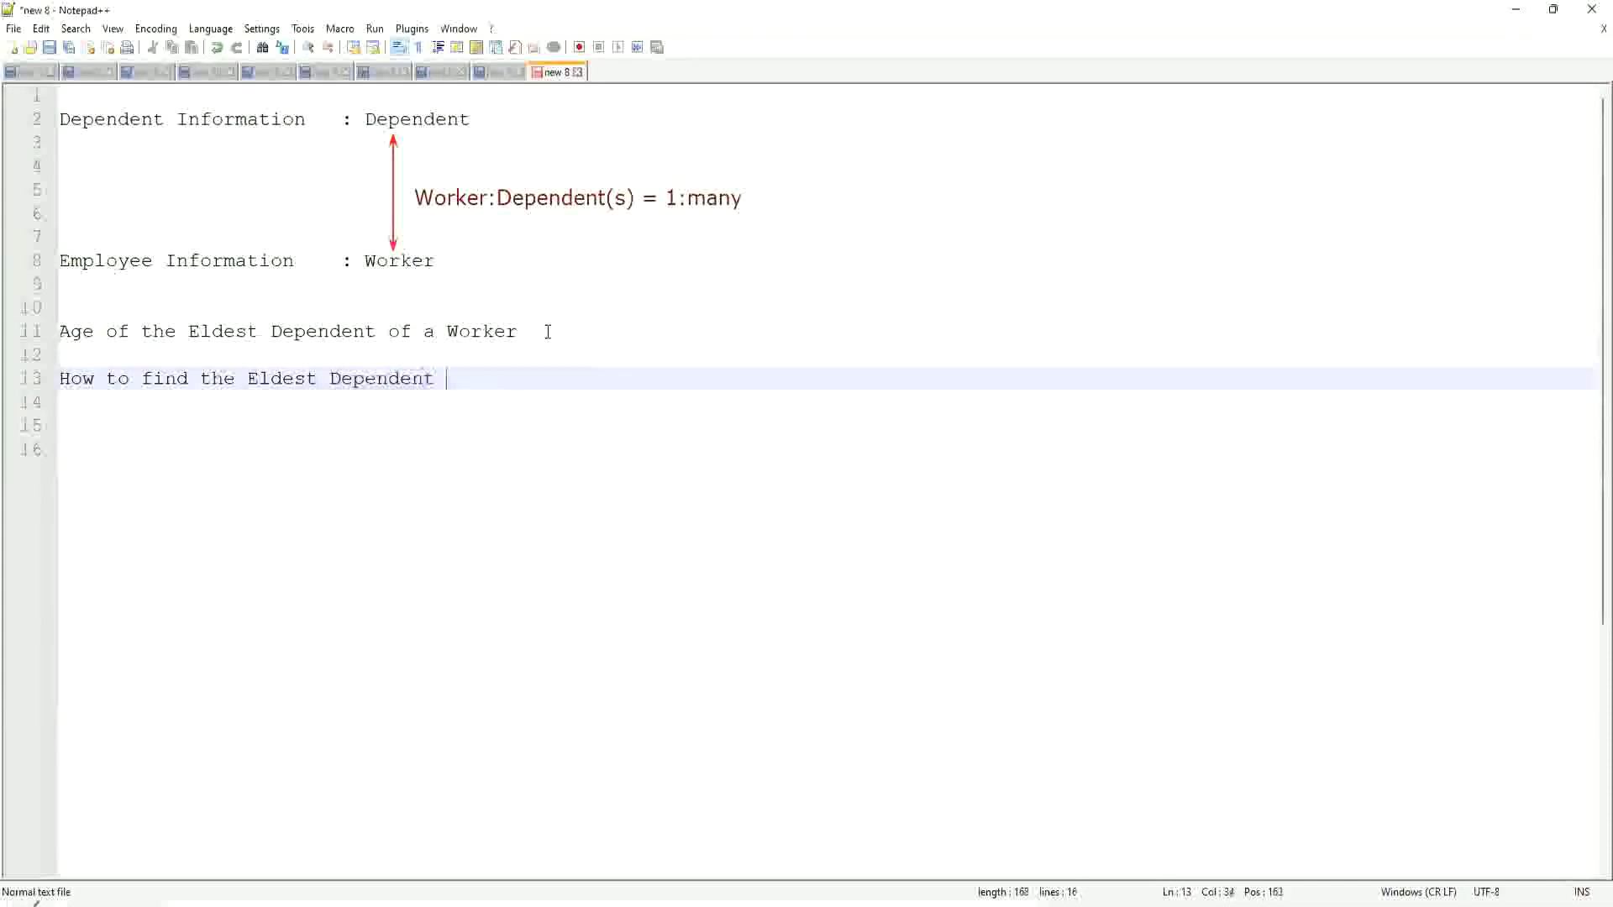
pyautogui.press('Return')
pyautogui.press('Return')
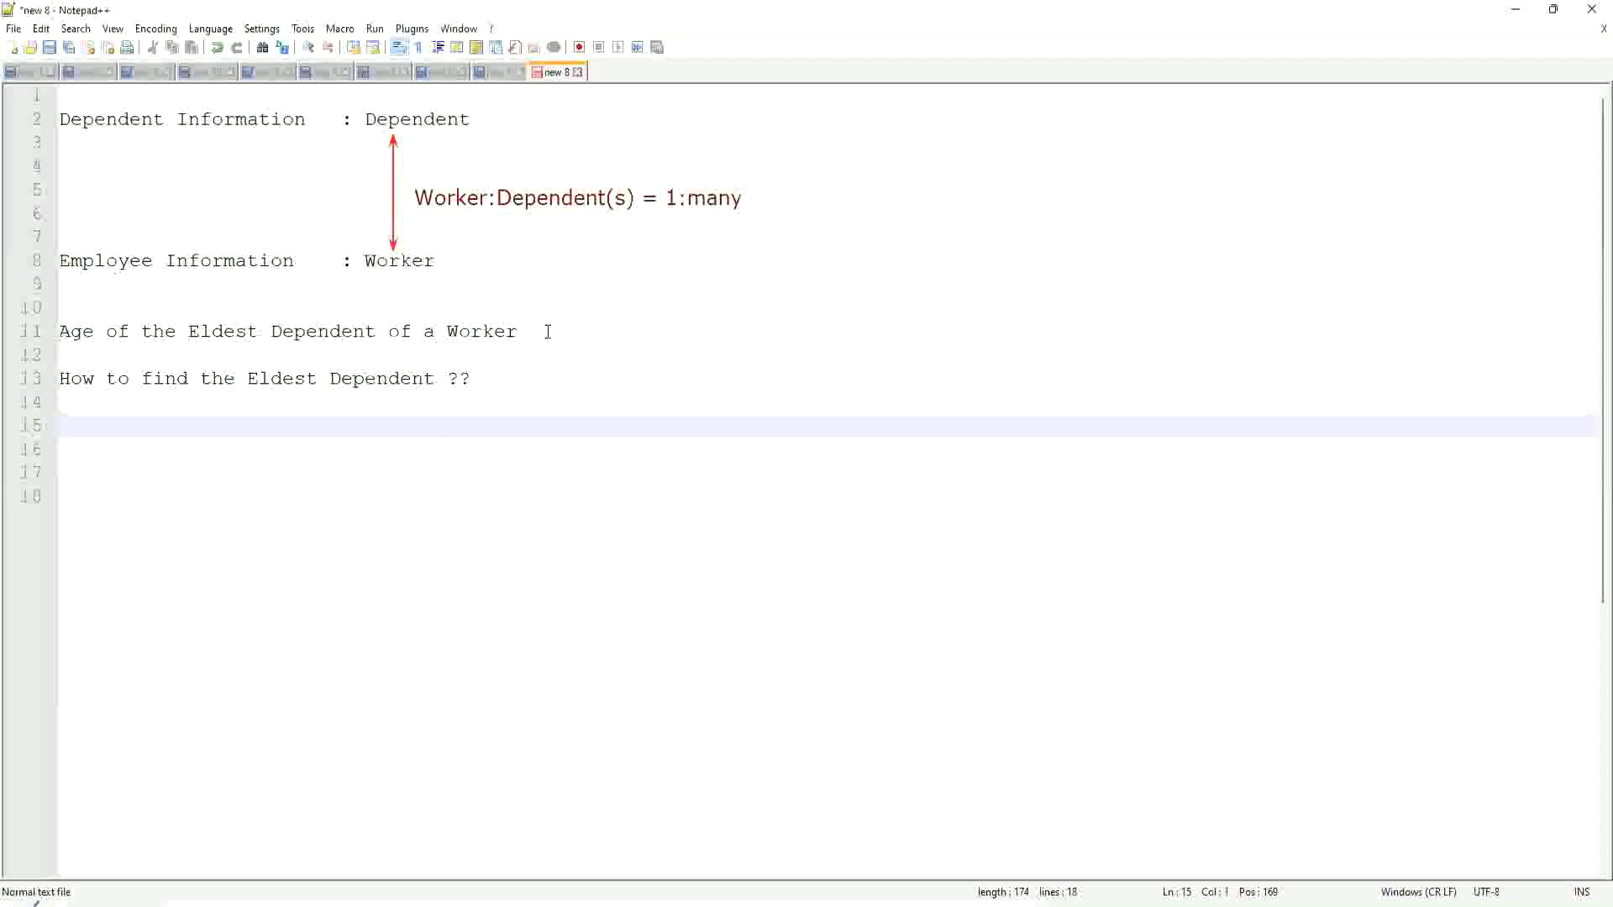
# - Type 'Basis of the Age of the Dependent' and, on the next line, the ages '15, 10, 42'
pyautogui.write('Basis of the Age of the Dependent')
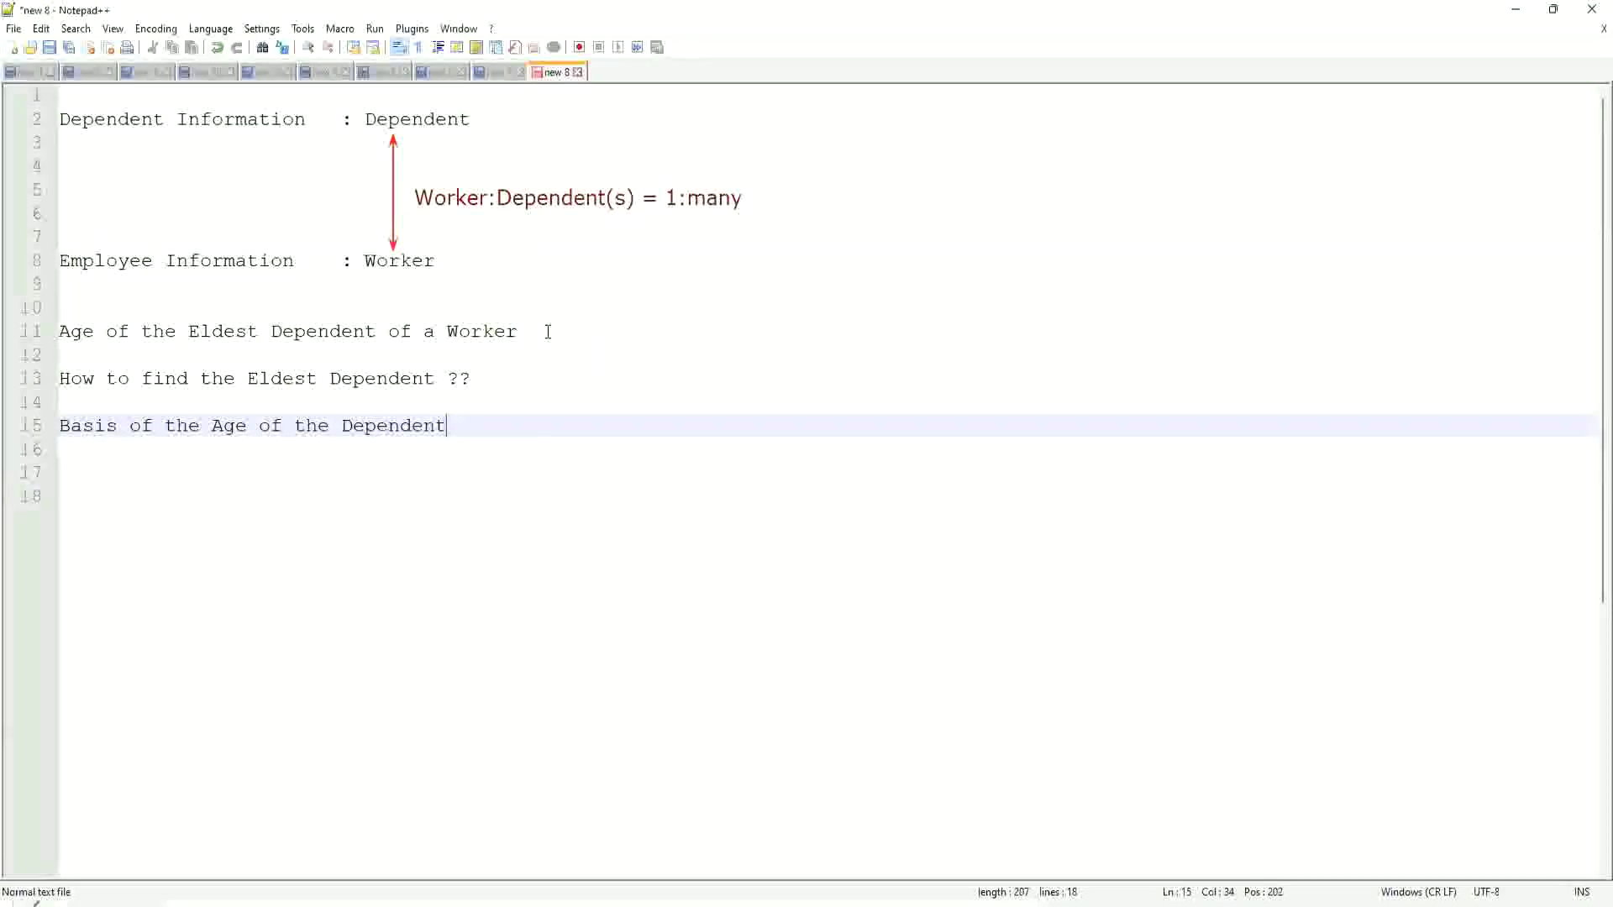
pyautogui.press('Return')
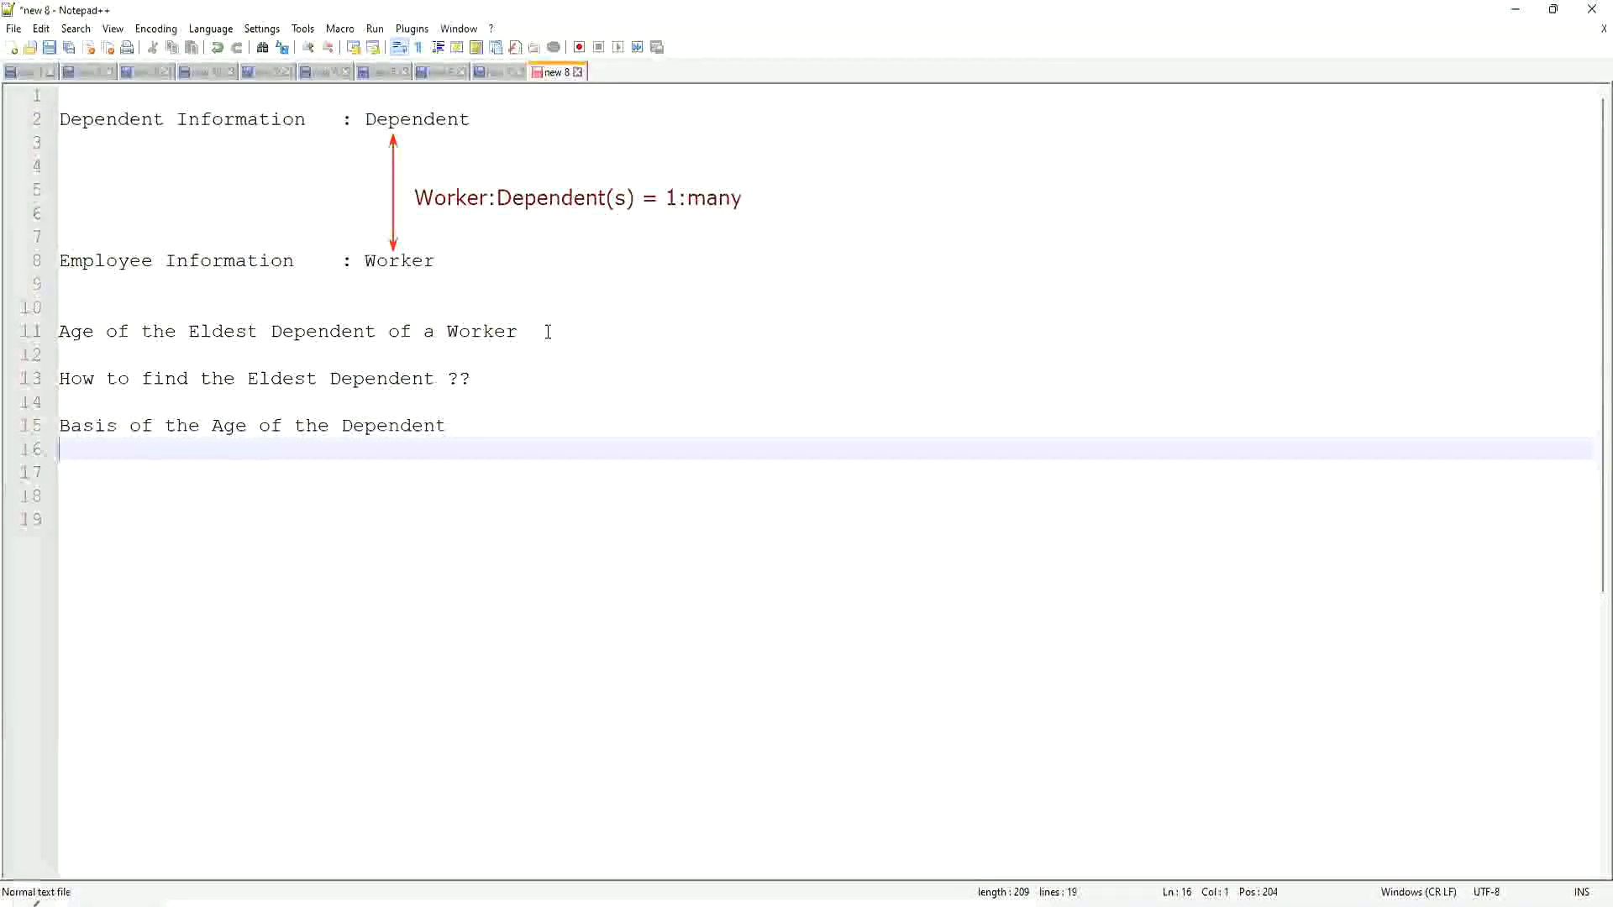
pyautogui.write('10')
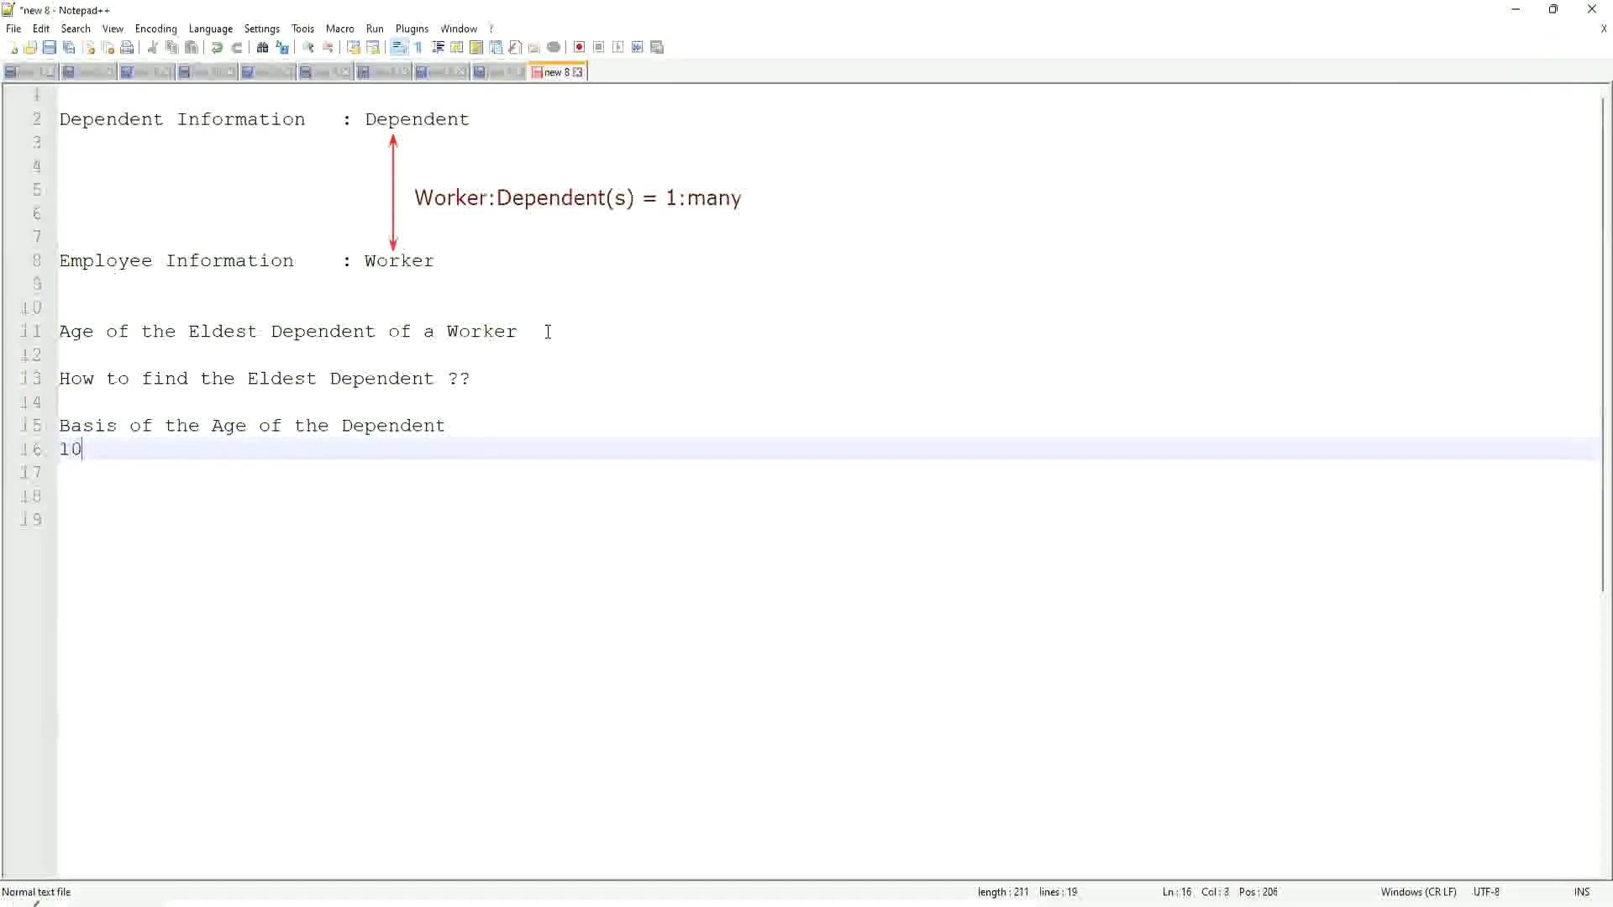
pyautogui.write(', 15, ')
pyautogui.write('42')
pyautogui.press('Left')
pyautogui.press('Left')
pyautogui.press('Left')
pyautogui.press('Left')
pyautogui.press('Left')
pyautogui.press('Left')
pyautogui.press('Left')
pyautogui.hotkey('shift', 'Right')
pyautogui.write('5')
pyautogui.press('Right')
pyautogui.press('Right')
pyautogui.press('Right')
pyautogui.hotkey('shift', 'Right')
pyautogui.write('0')
pyautogui.press('End')
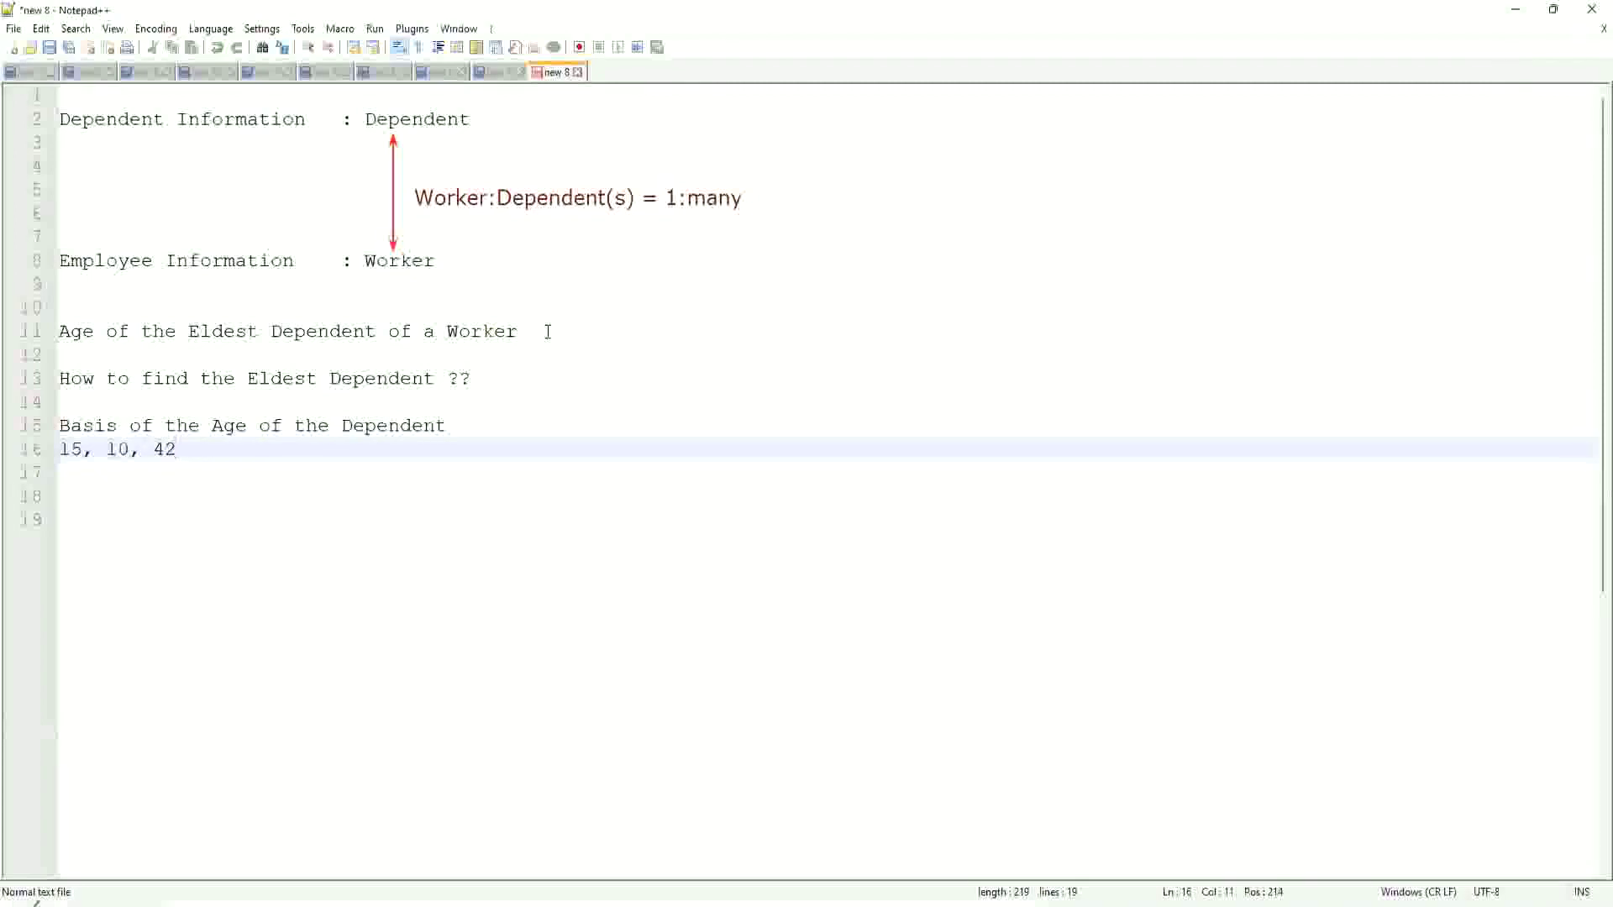
pyautogui.press('Return')
pyautogui.press('Return')
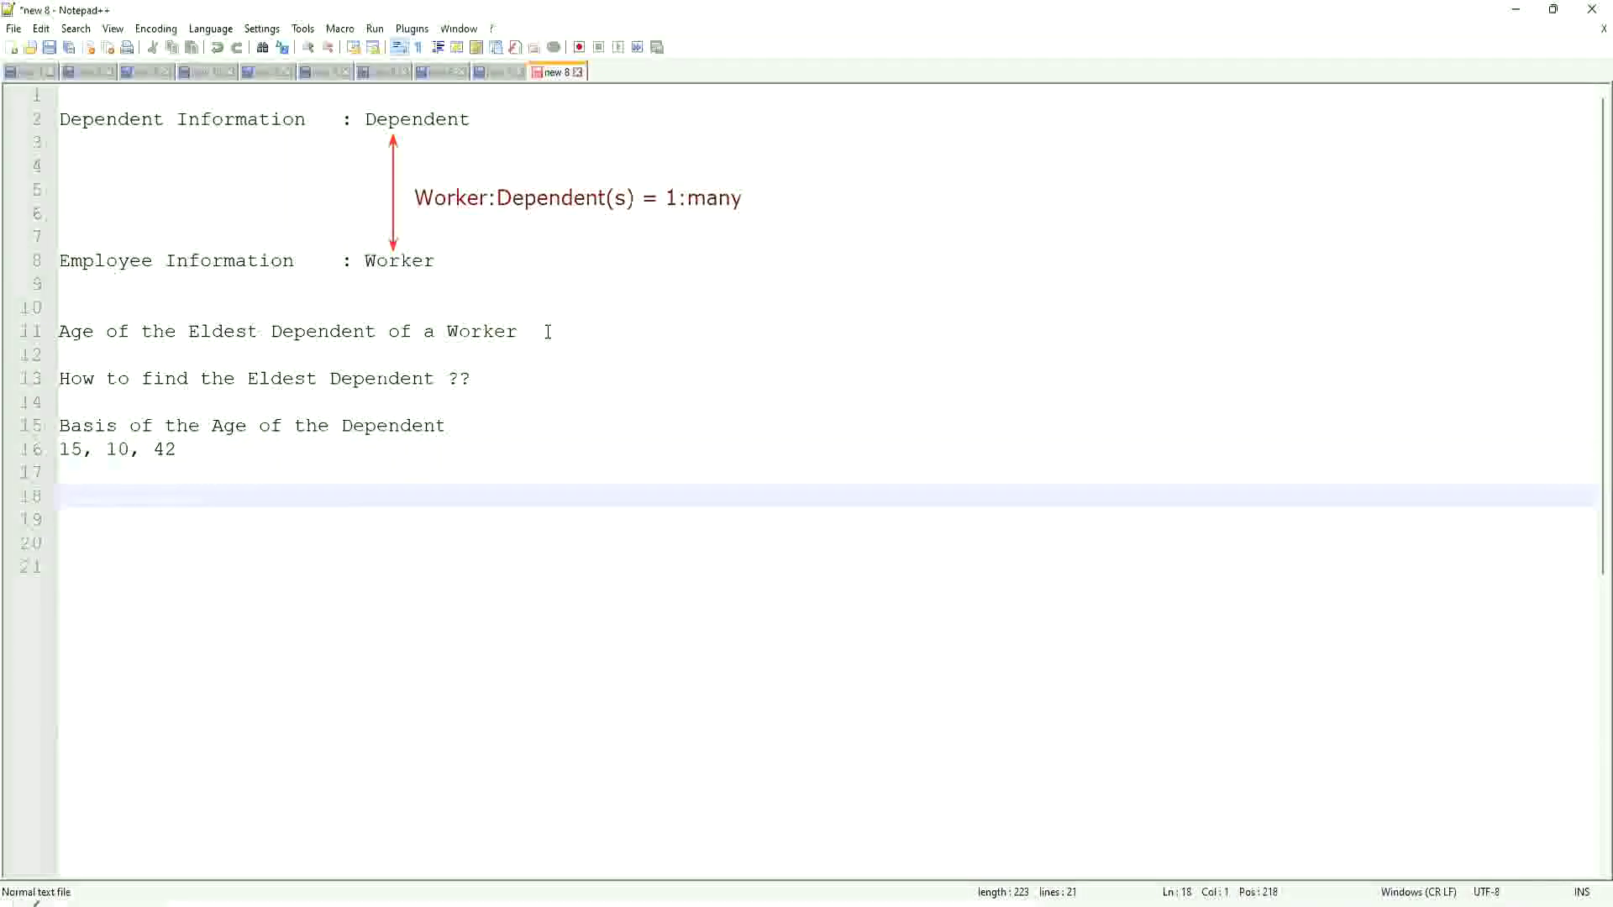
# - Add 'Sort - Descending : 42, 15, 10' on line 18 and highlight 42 as the largest age
pyautogui.write('Sort - Des')
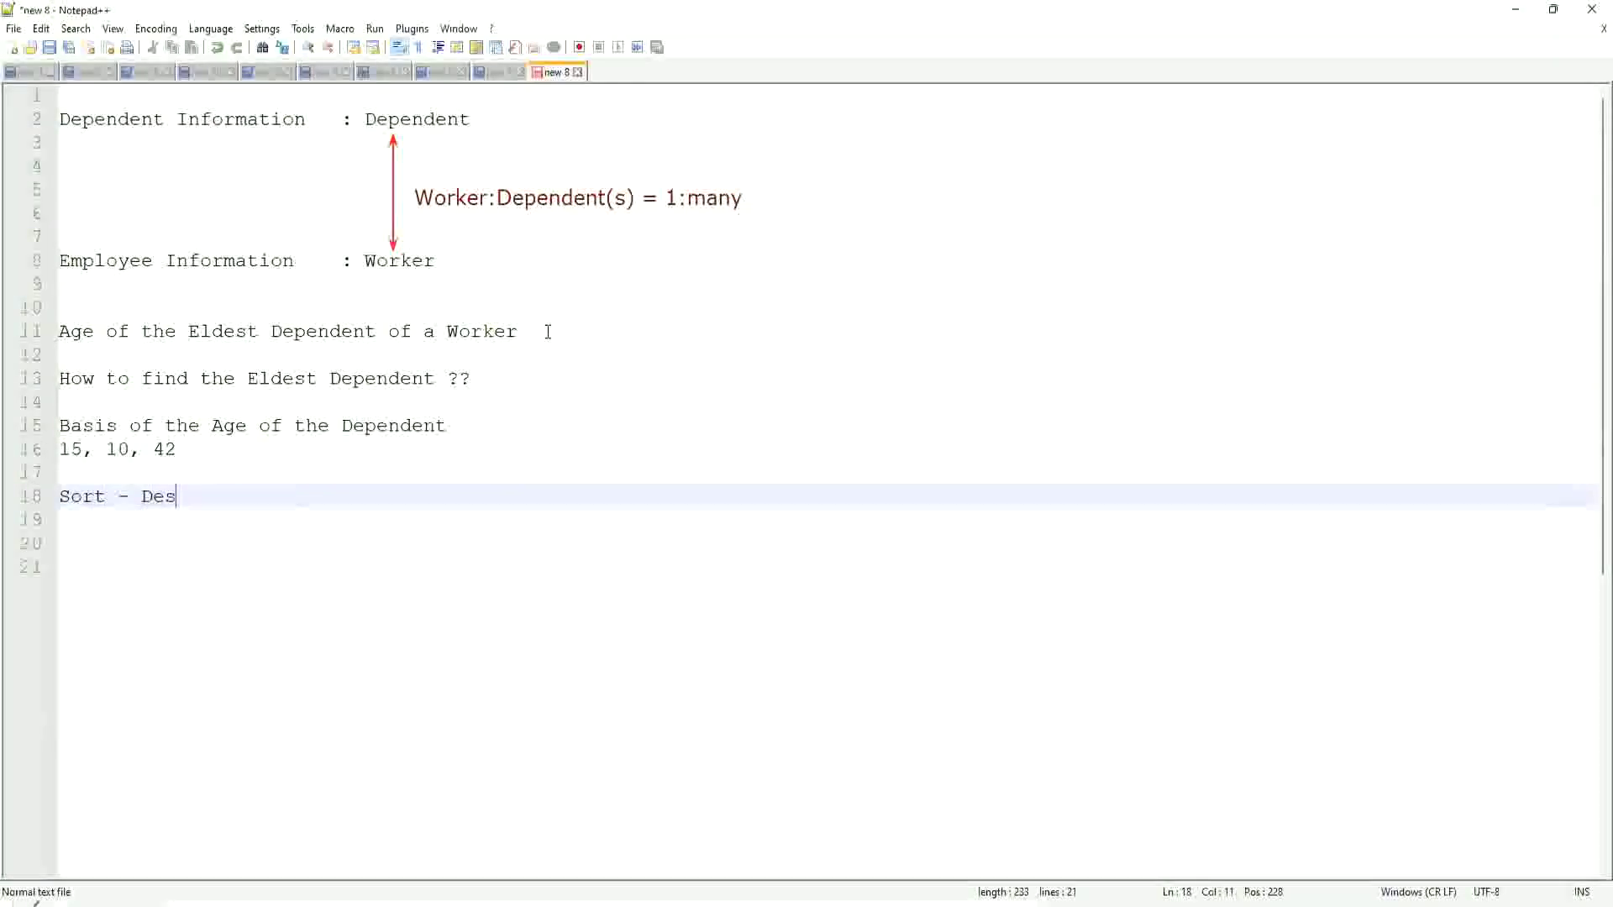
pyautogui.write('ending')
pyautogui.press('Left')
pyautogui.press('Left')
pyautogui.press('Left')
pyautogui.press('Left')
pyautogui.press('Left')
pyautogui.press('Left')
pyautogui.press('Left')
pyautogui.write('c')
pyautogui.press('Right')
pyautogui.press('Right')
pyautogui.press('Right')
pyautogui.press('Right')
pyautogui.press('Right')
pyautogui.press('Right')
pyautogui.write(': 42, 15, 10')
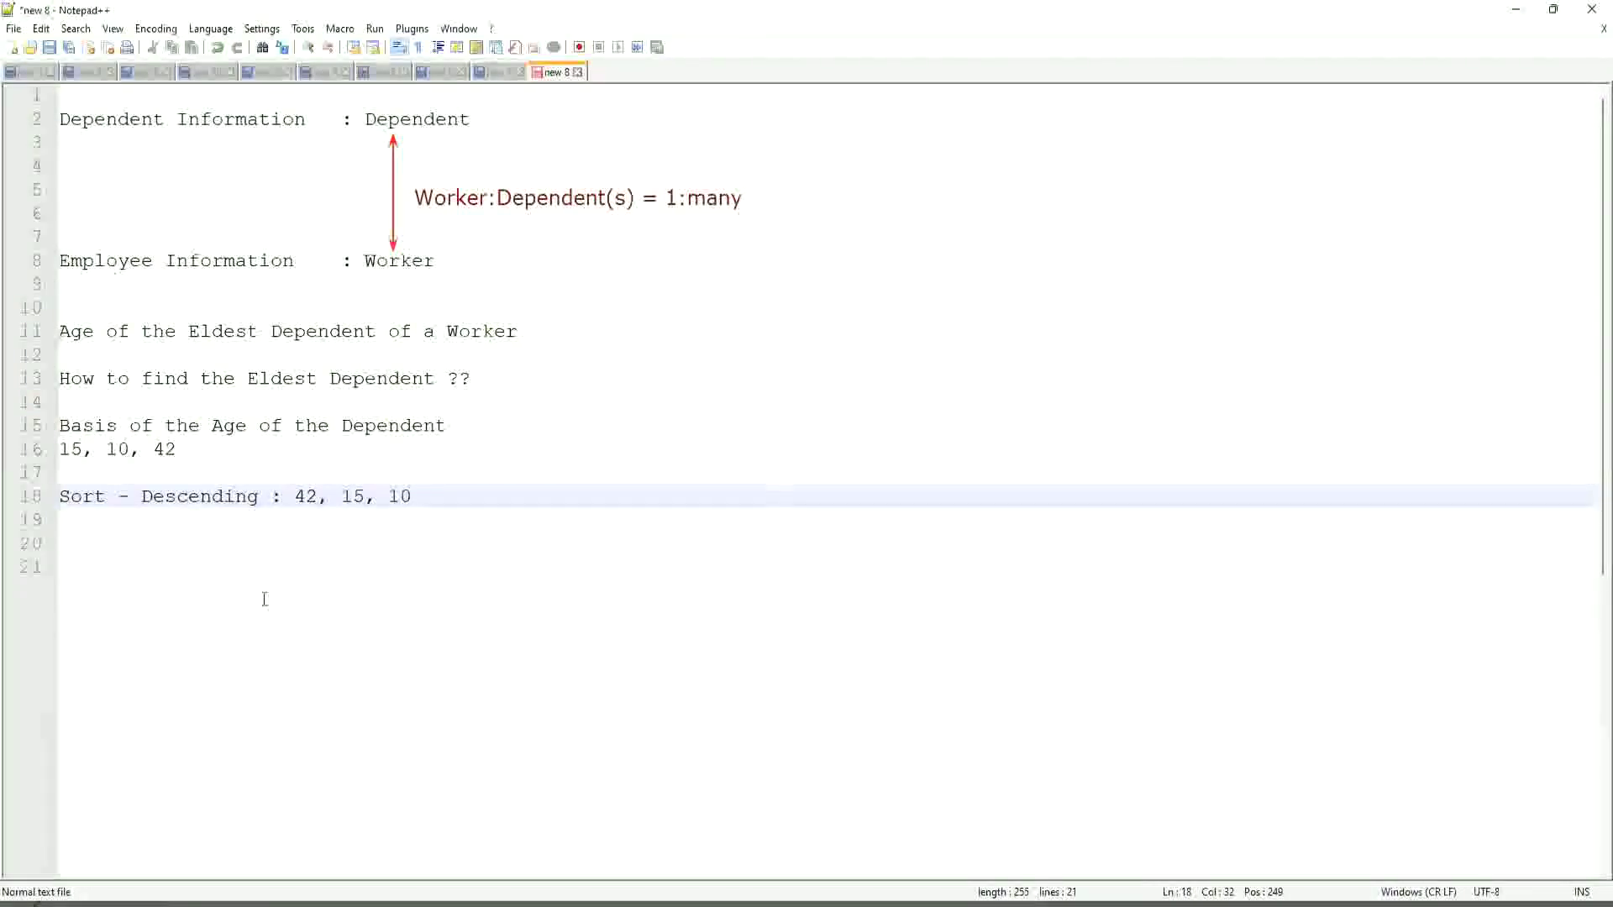
pyautogui.moveTo(295, 496); pyautogui.dragTo(326, 499)
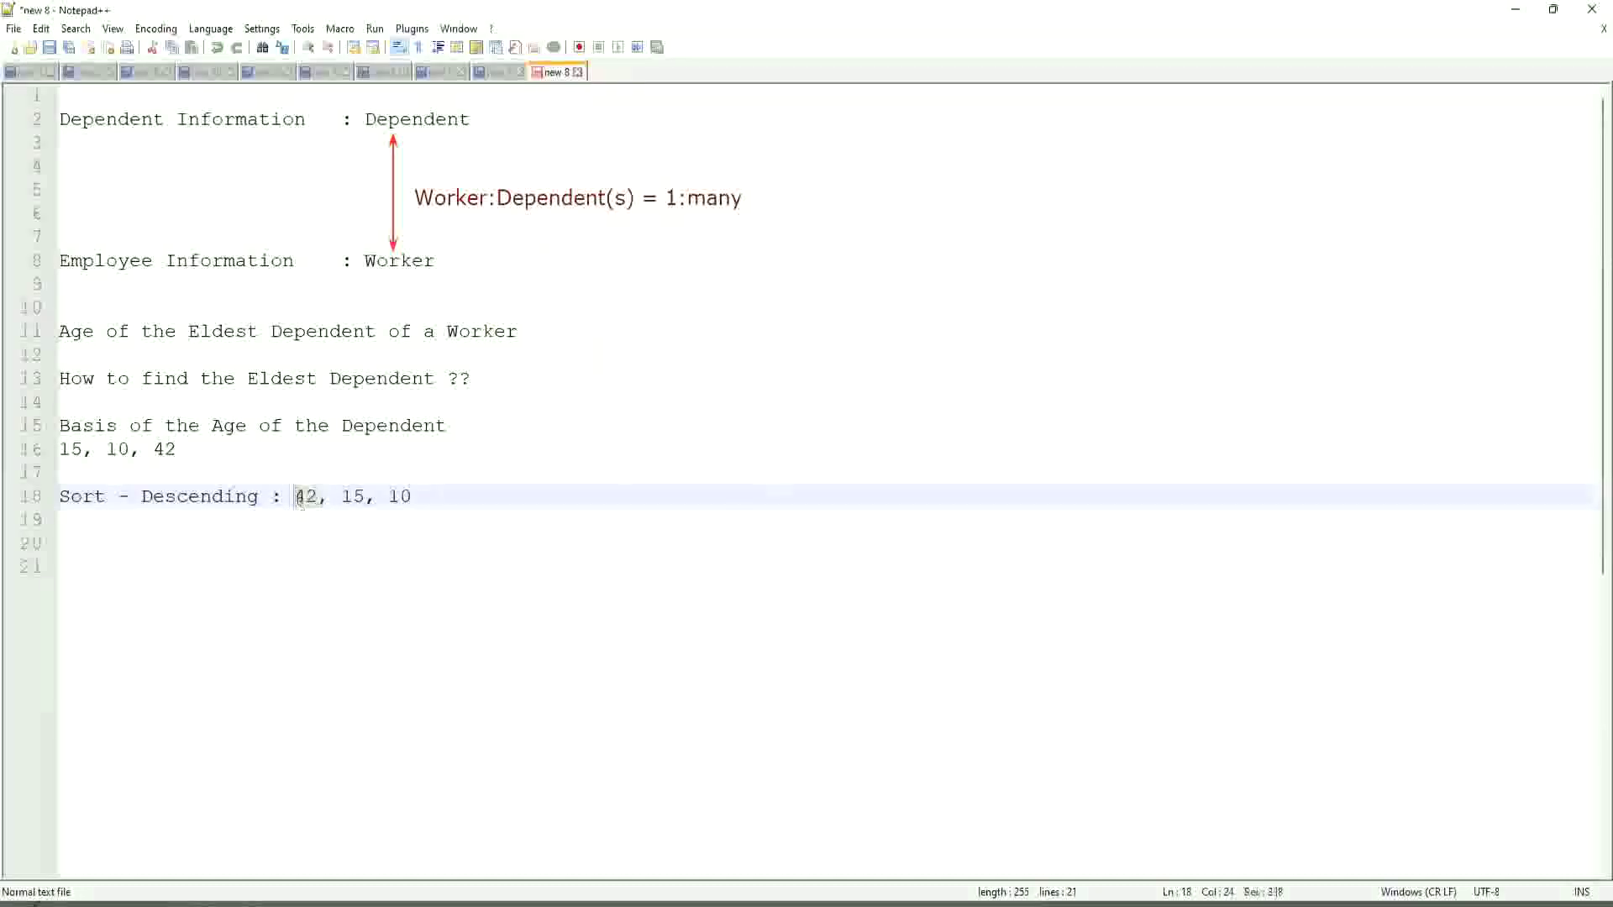
pyautogui.moveTo(295, 496); pyautogui.dragTo(320, 495)
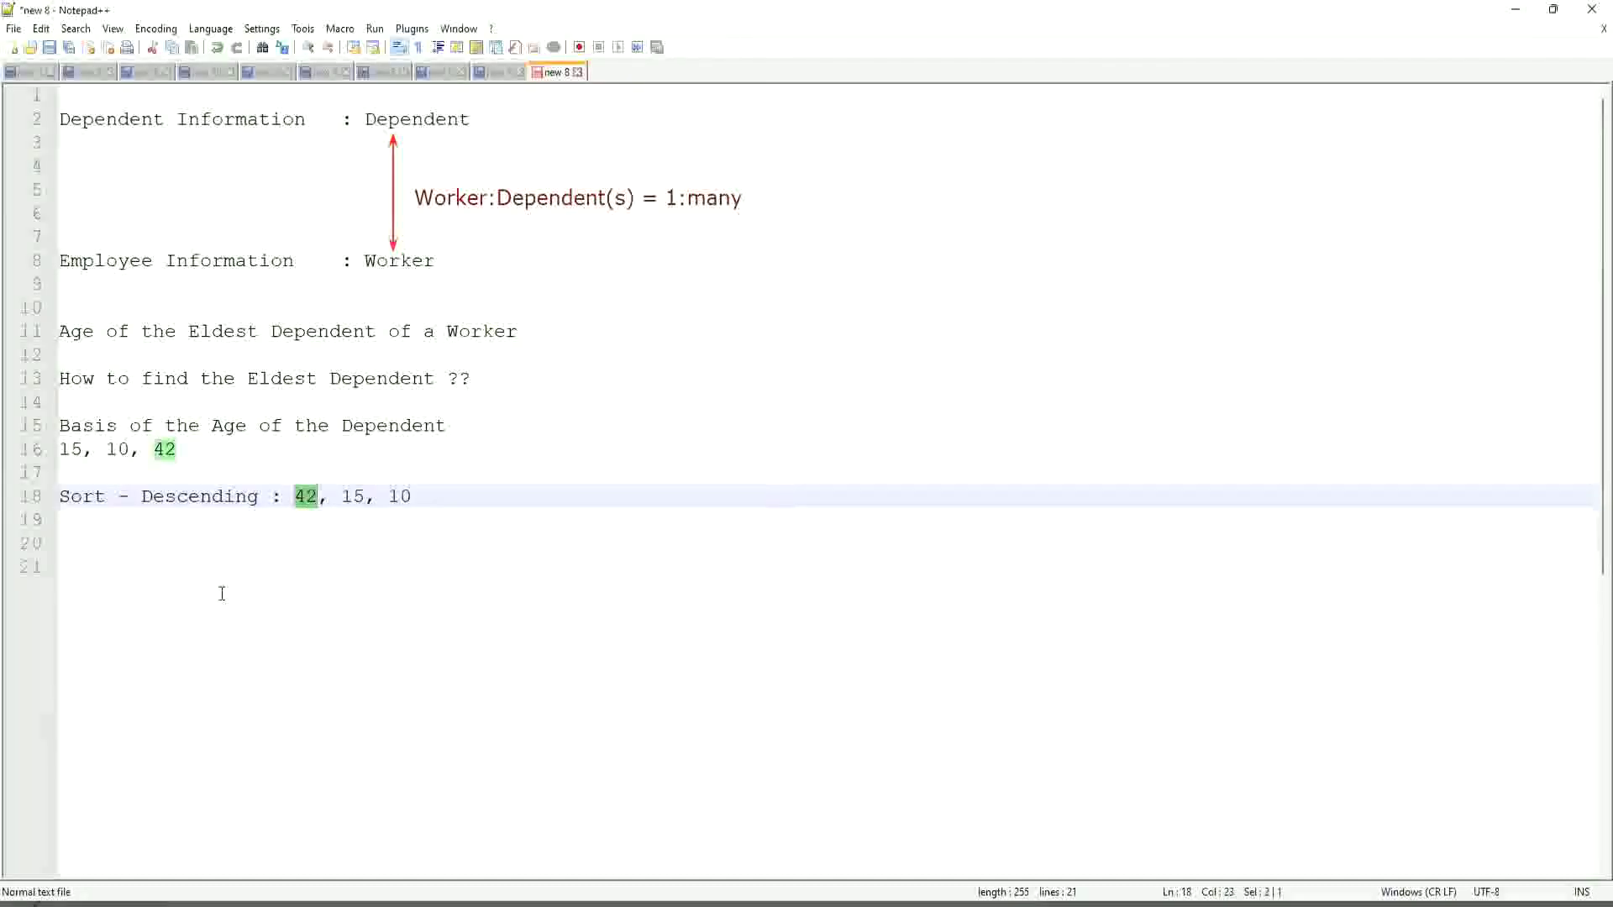
pyautogui.click(496, 493)
# - Type 'Take the First One' on line 19 and 'Eldest' on line 22
pyautogui.press('Return')
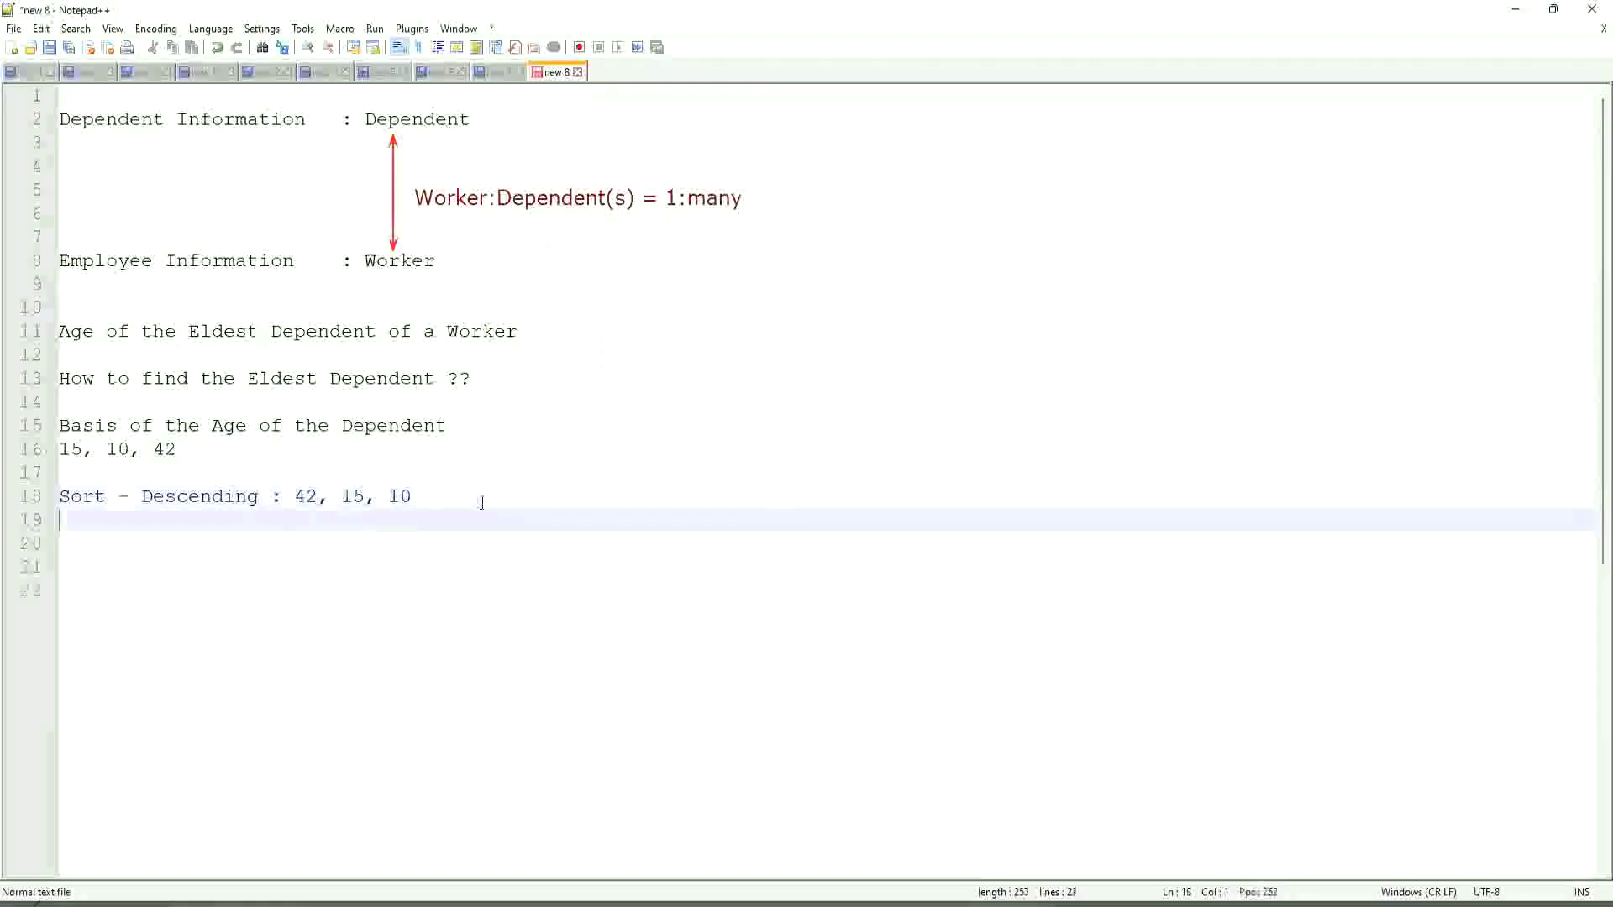
pyautogui.write('Take th')
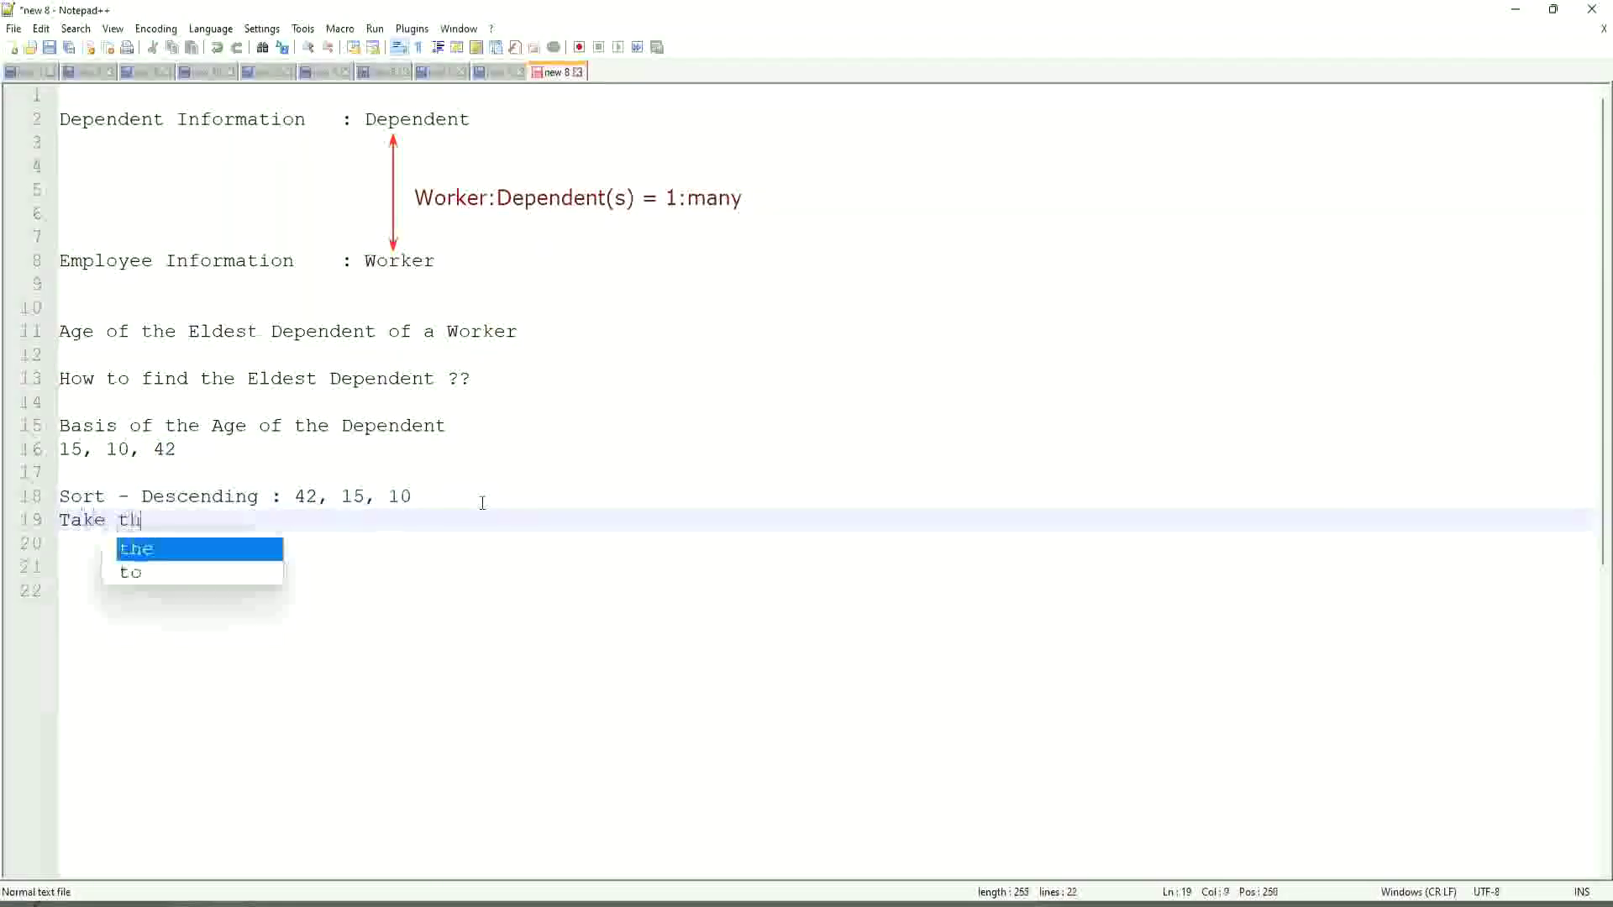
pyautogui.write('e First One')
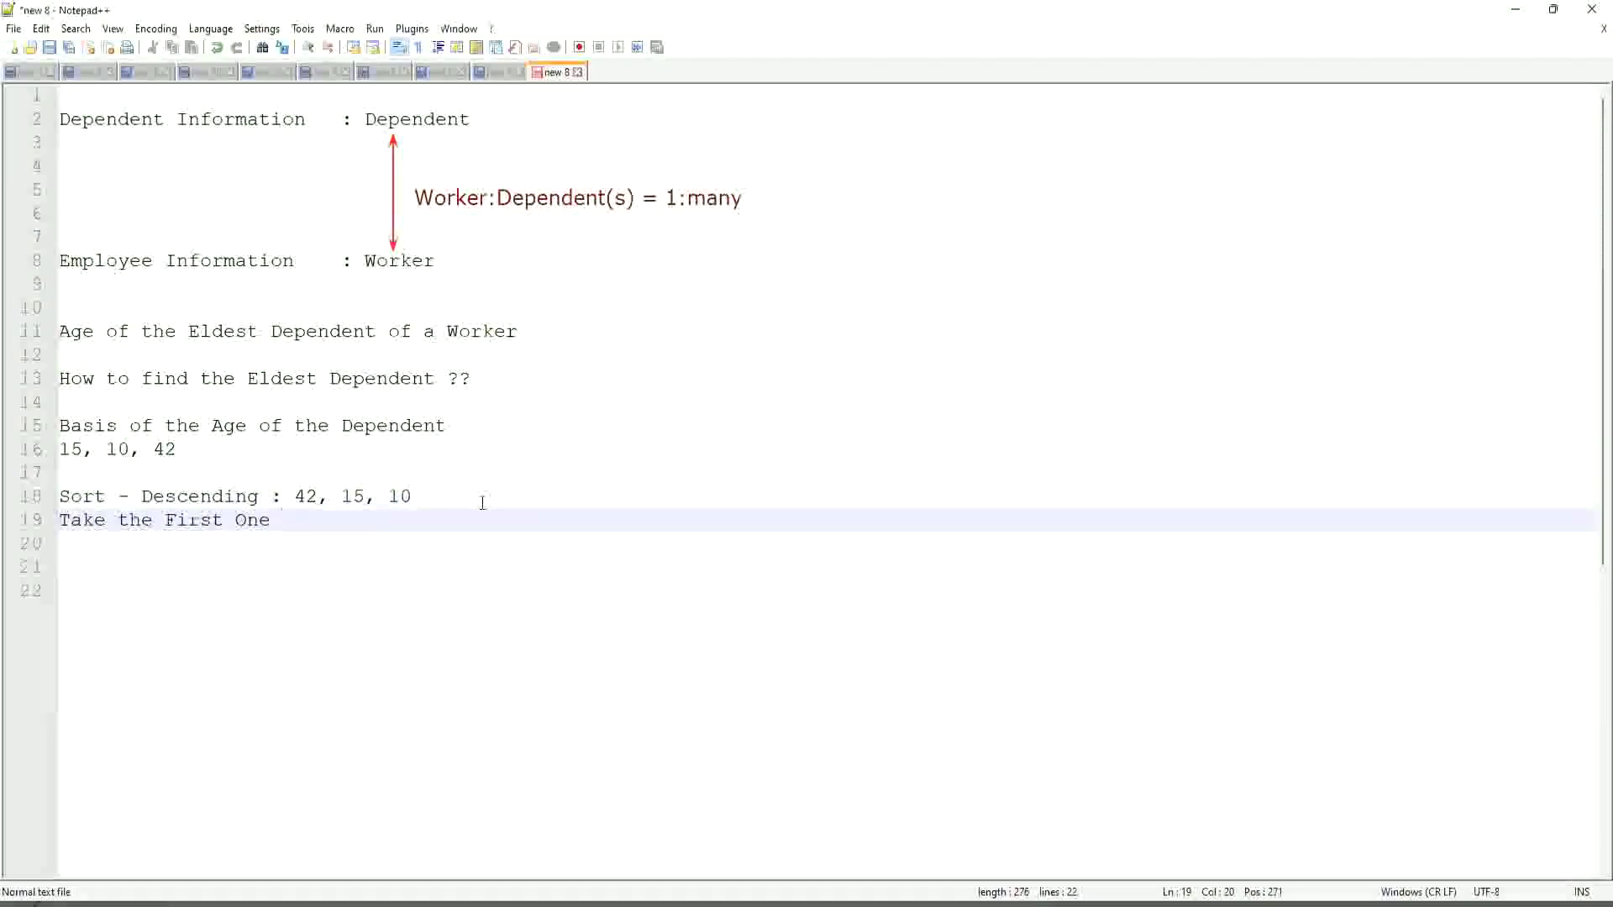
pyautogui.click(482, 502)
pyautogui.press('Down')
pyautogui.press('Down')
pyautogui.press('Return')
pyautogui.press('Return')
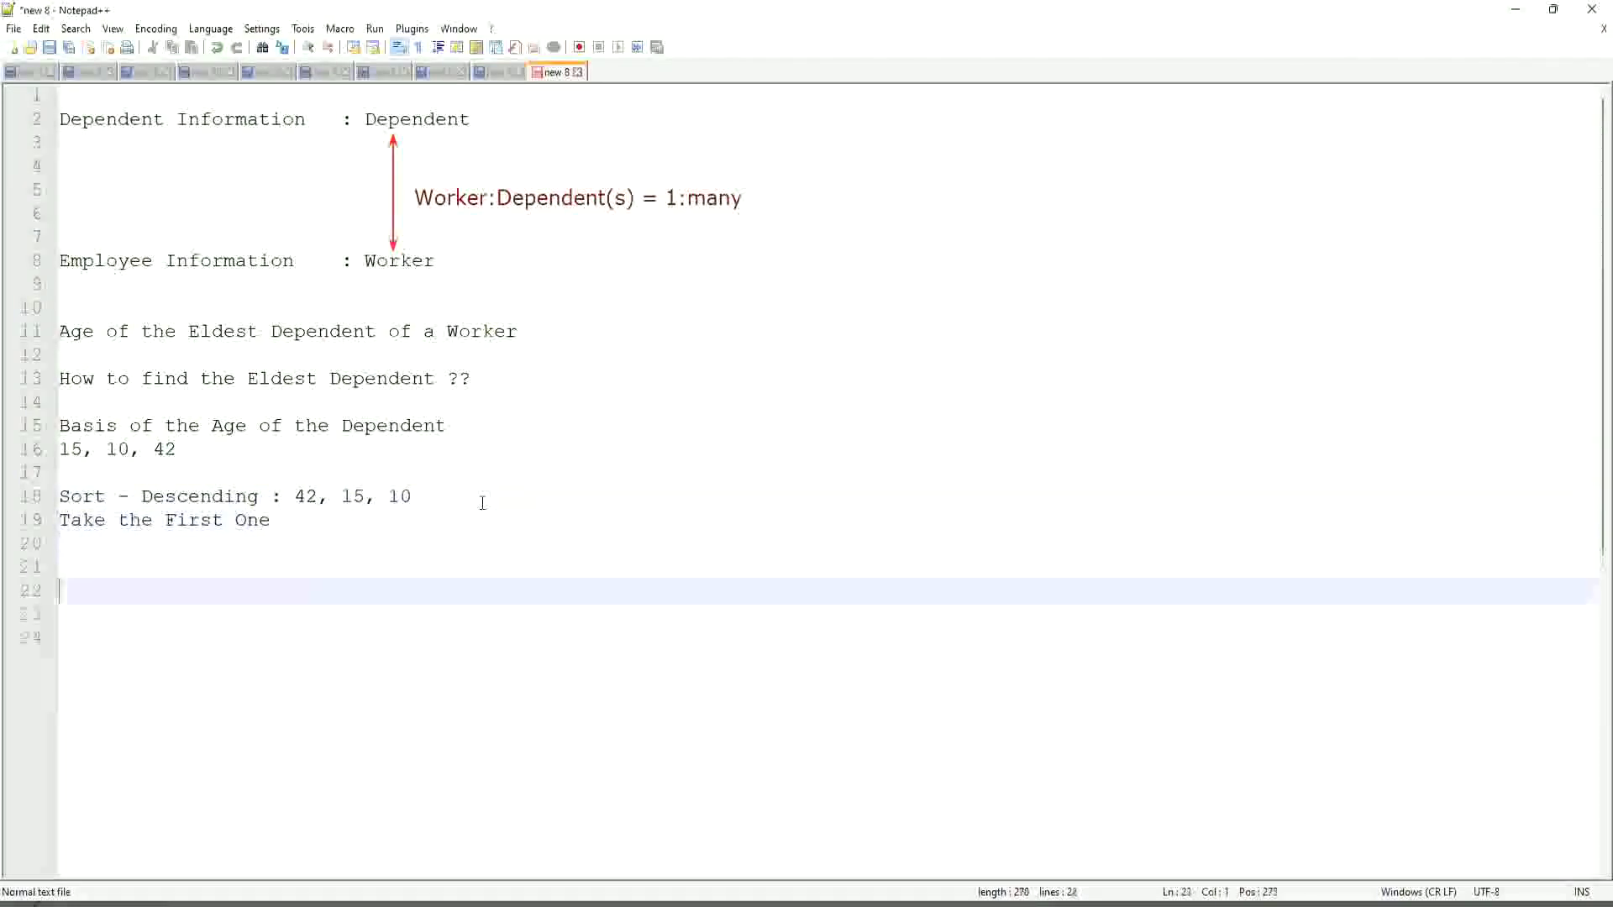
pyautogui.write('Eldest')
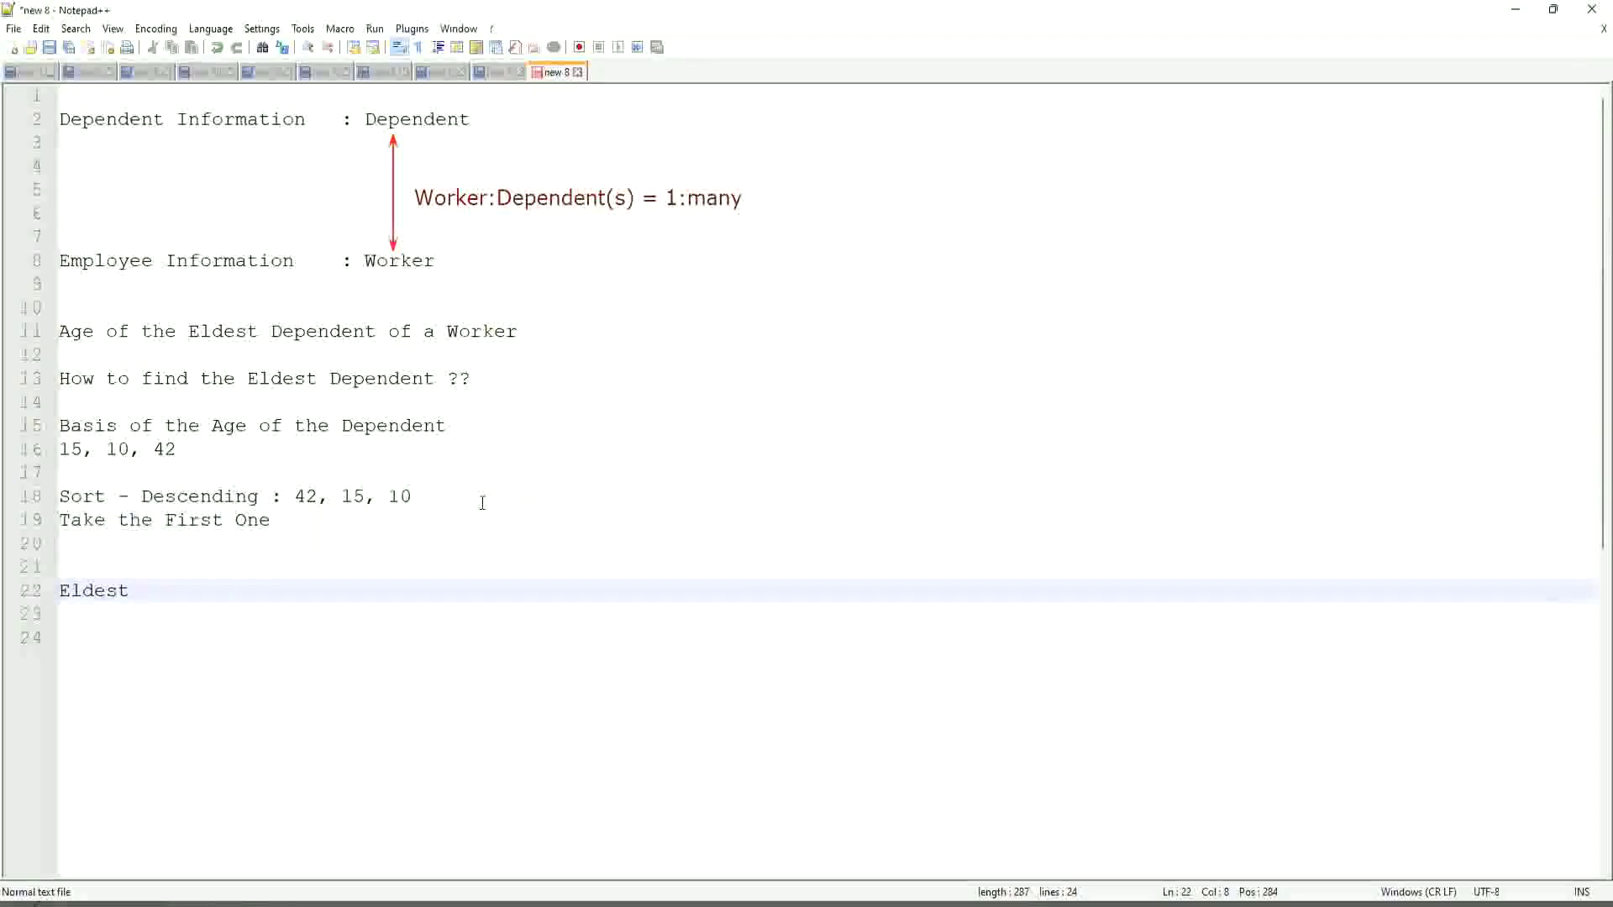
# - Insert a new line containing '35' below the ages, briefly toggling a bookmark on it
pyautogui.click(205, 449)
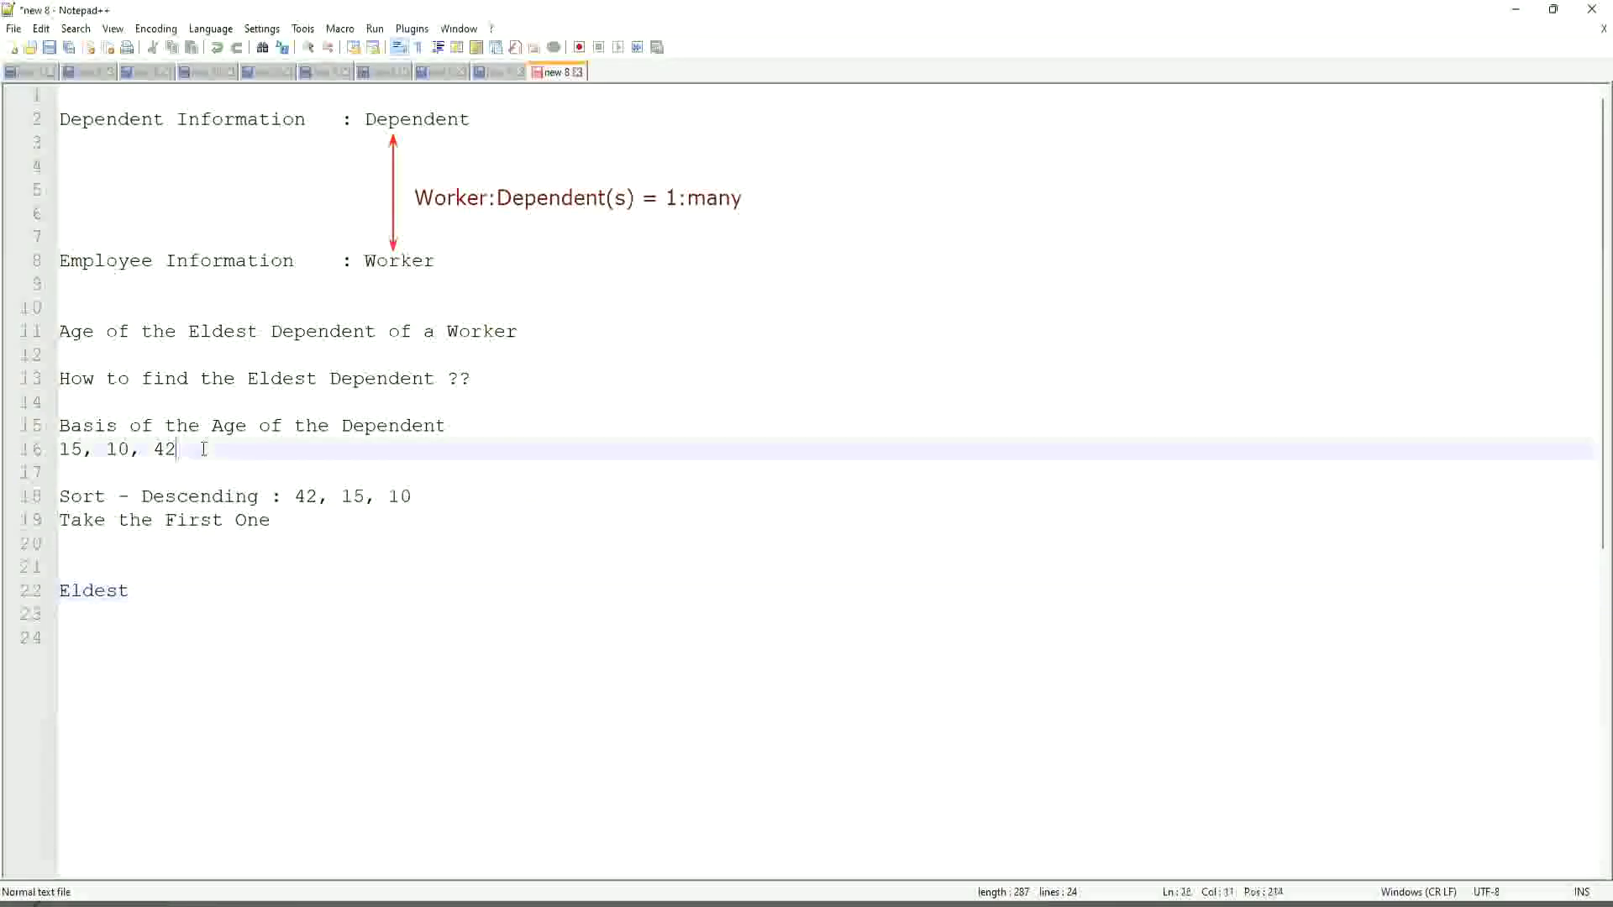
pyautogui.press('Return')
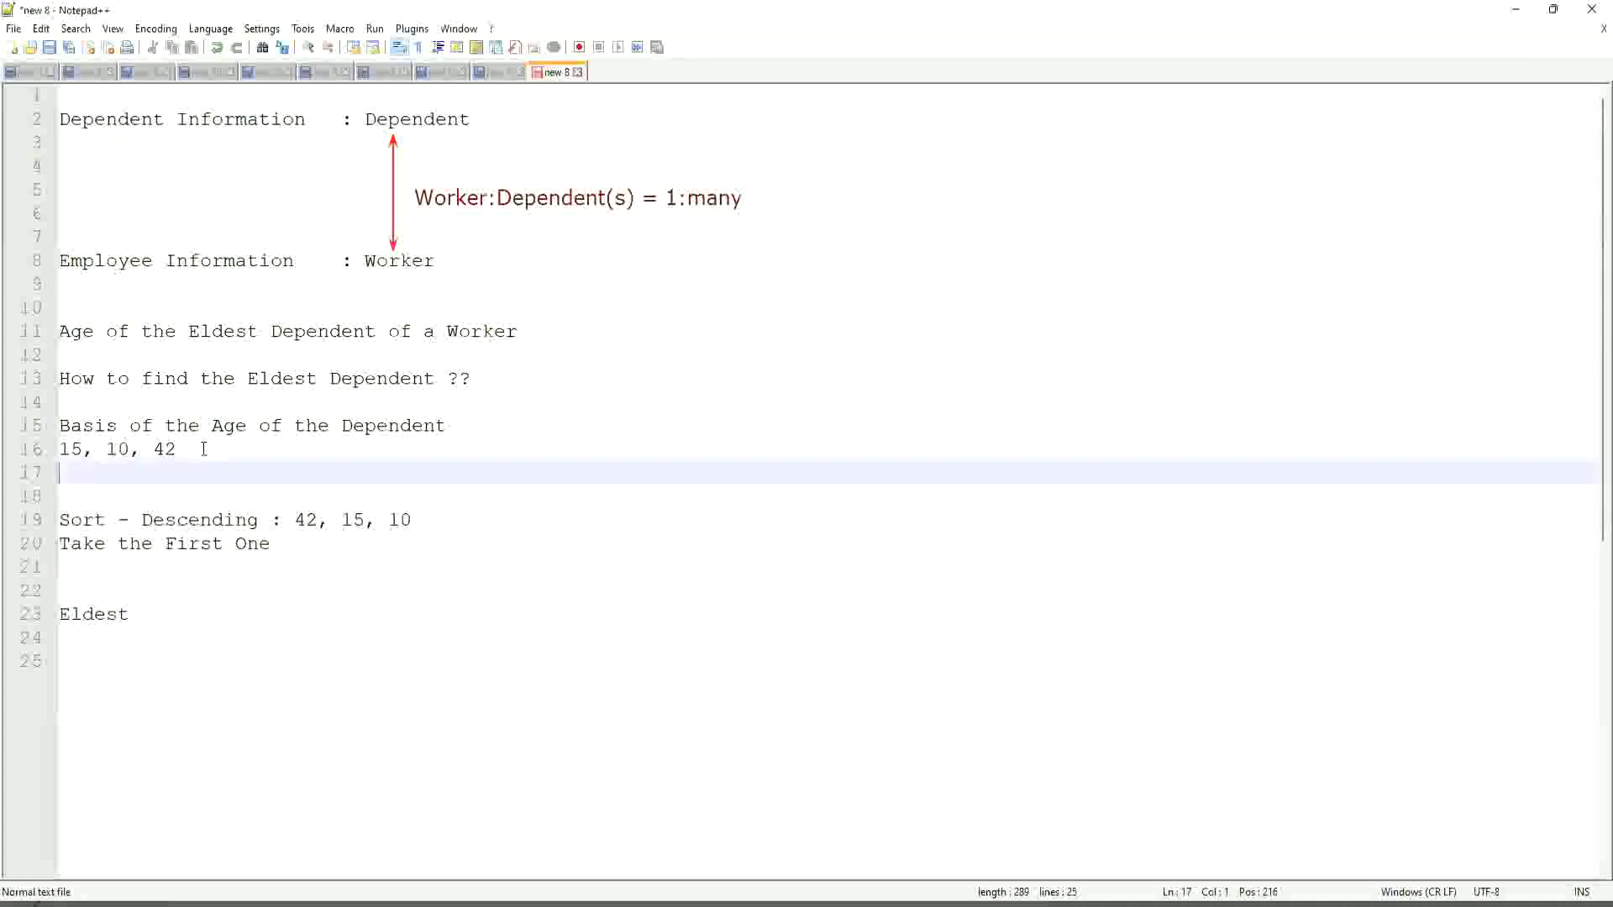
pyautogui.write('35')
pyautogui.moveTo(88, 473); pyautogui.dragTo(50, 485)
pyautogui.click(51, 473)
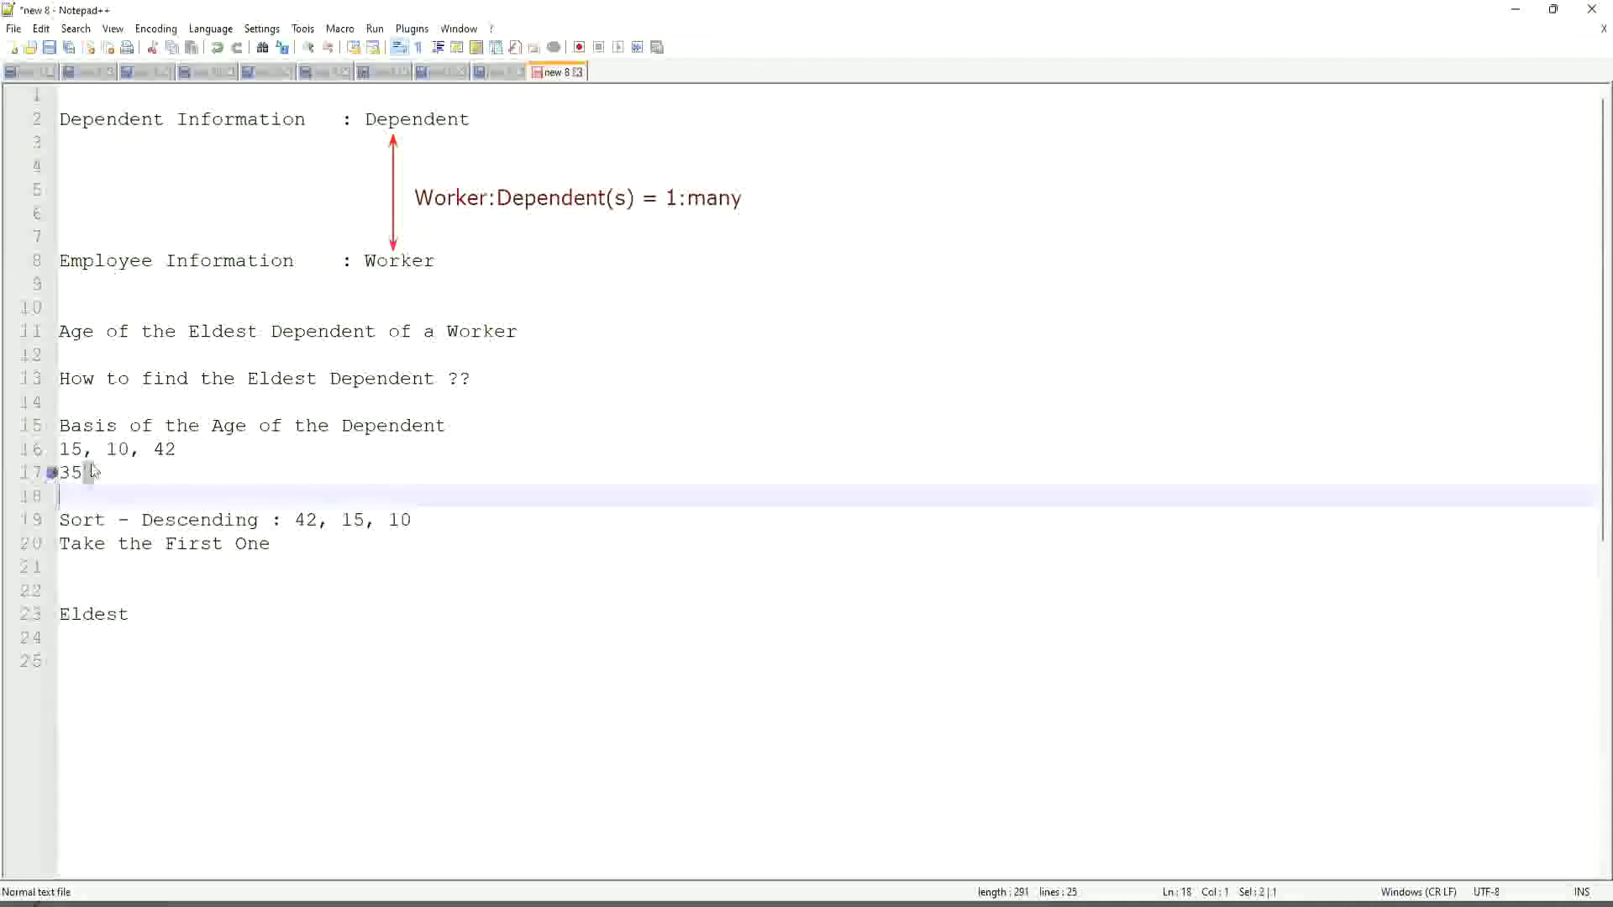
pyautogui.click(47, 473)
pyautogui.click(119, 473)
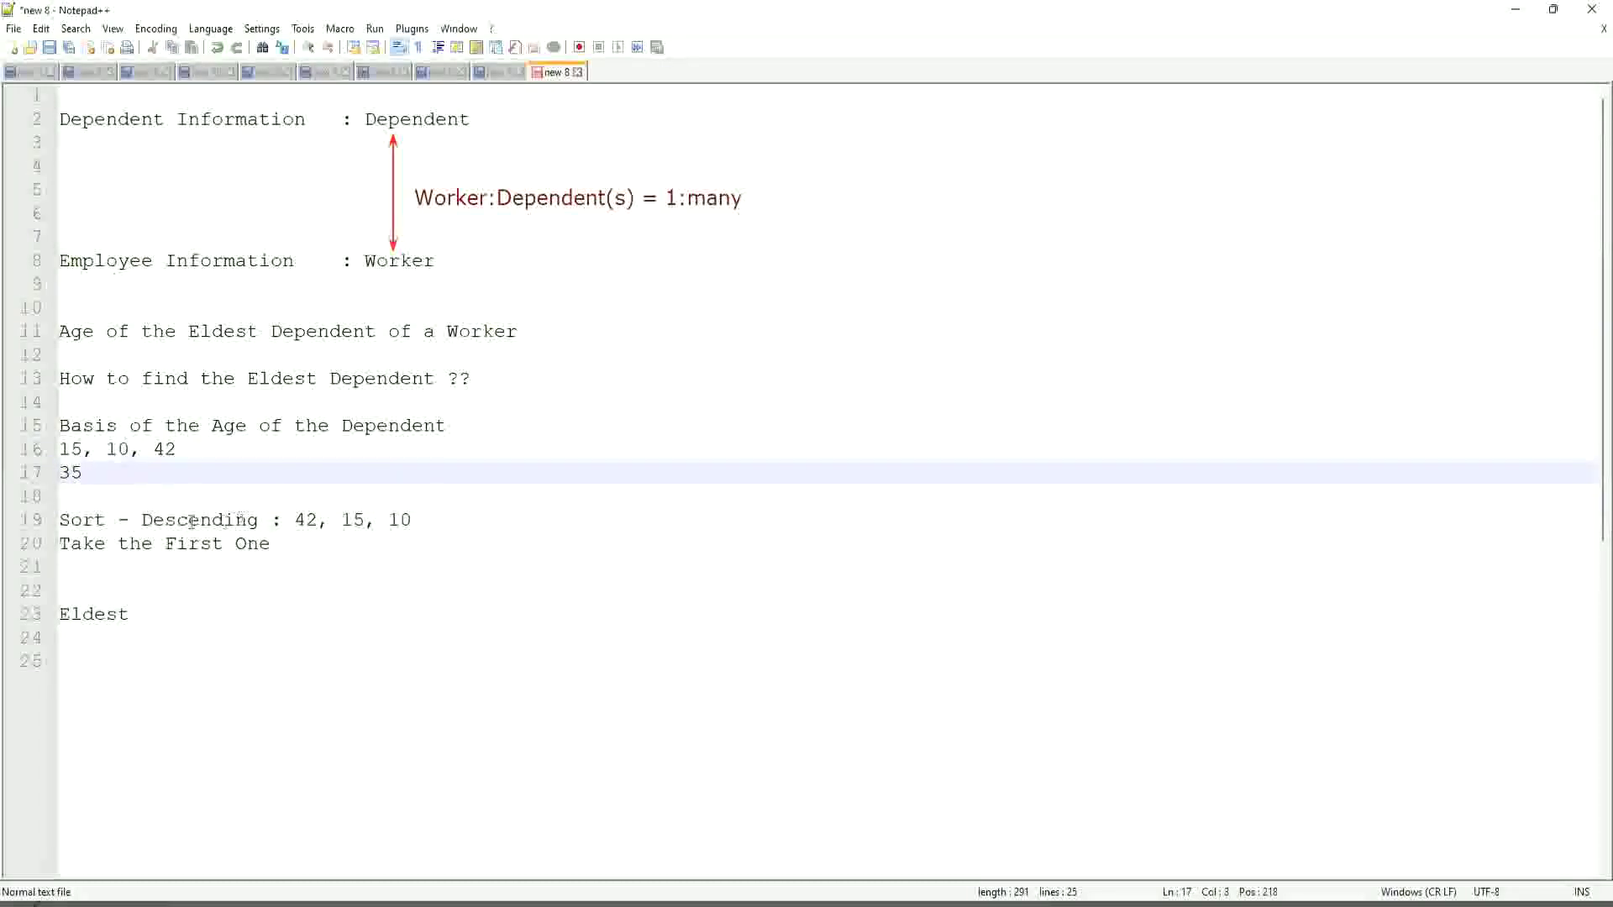
# - Review the sort and 'Take the First One' lines, then select the word Eldest
pyautogui.click(291, 517)
pyautogui.press('End')
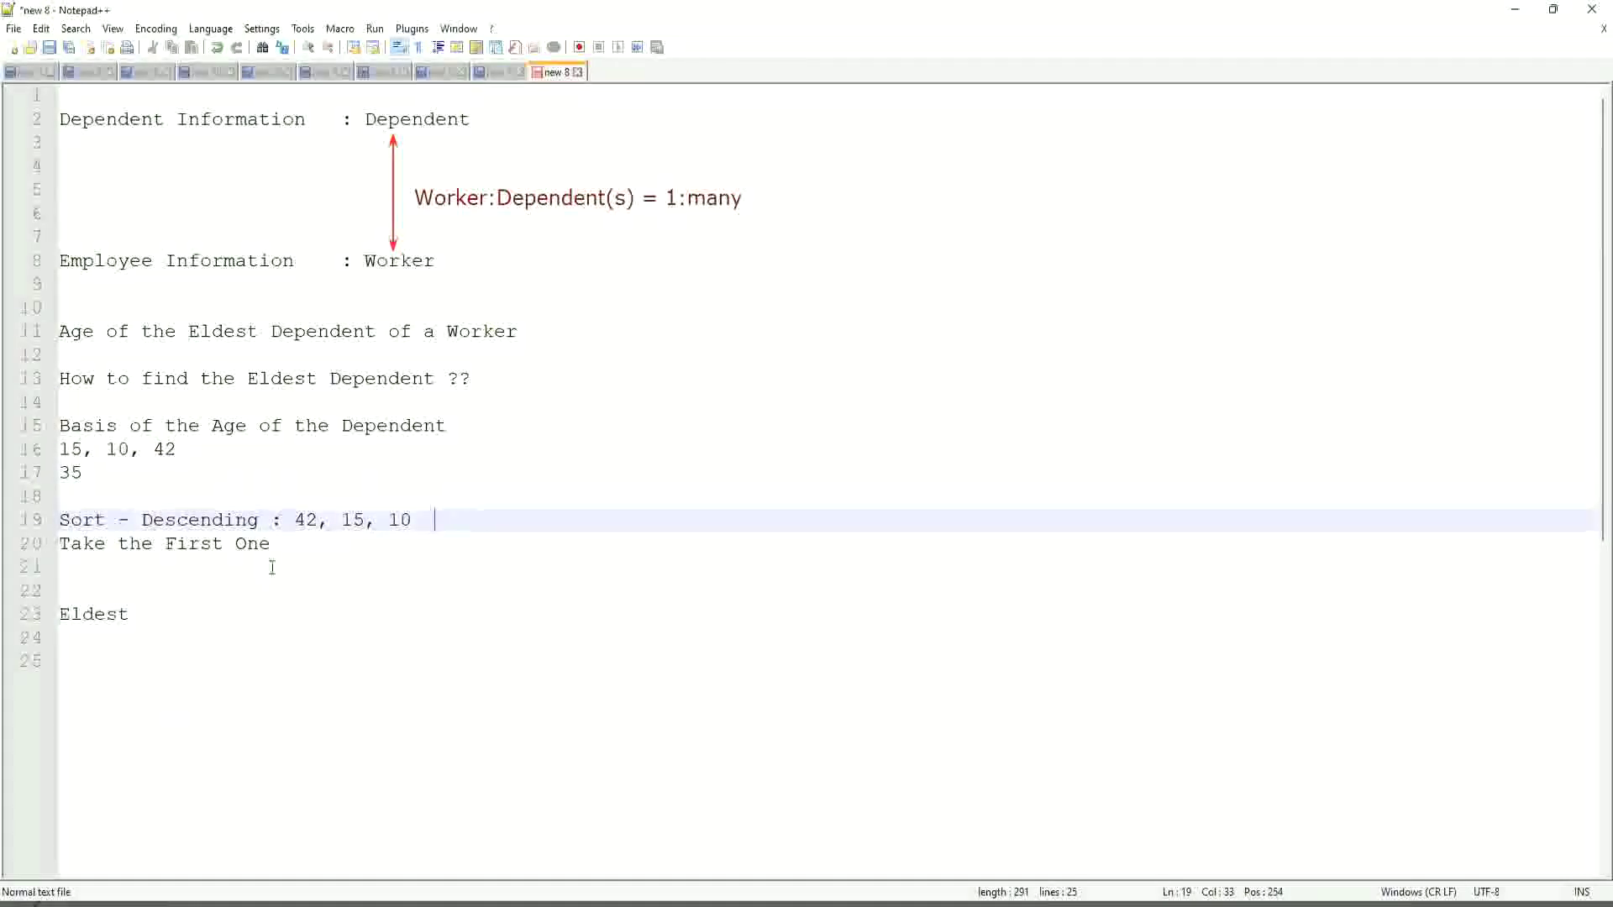
pyautogui.click(329, 547)
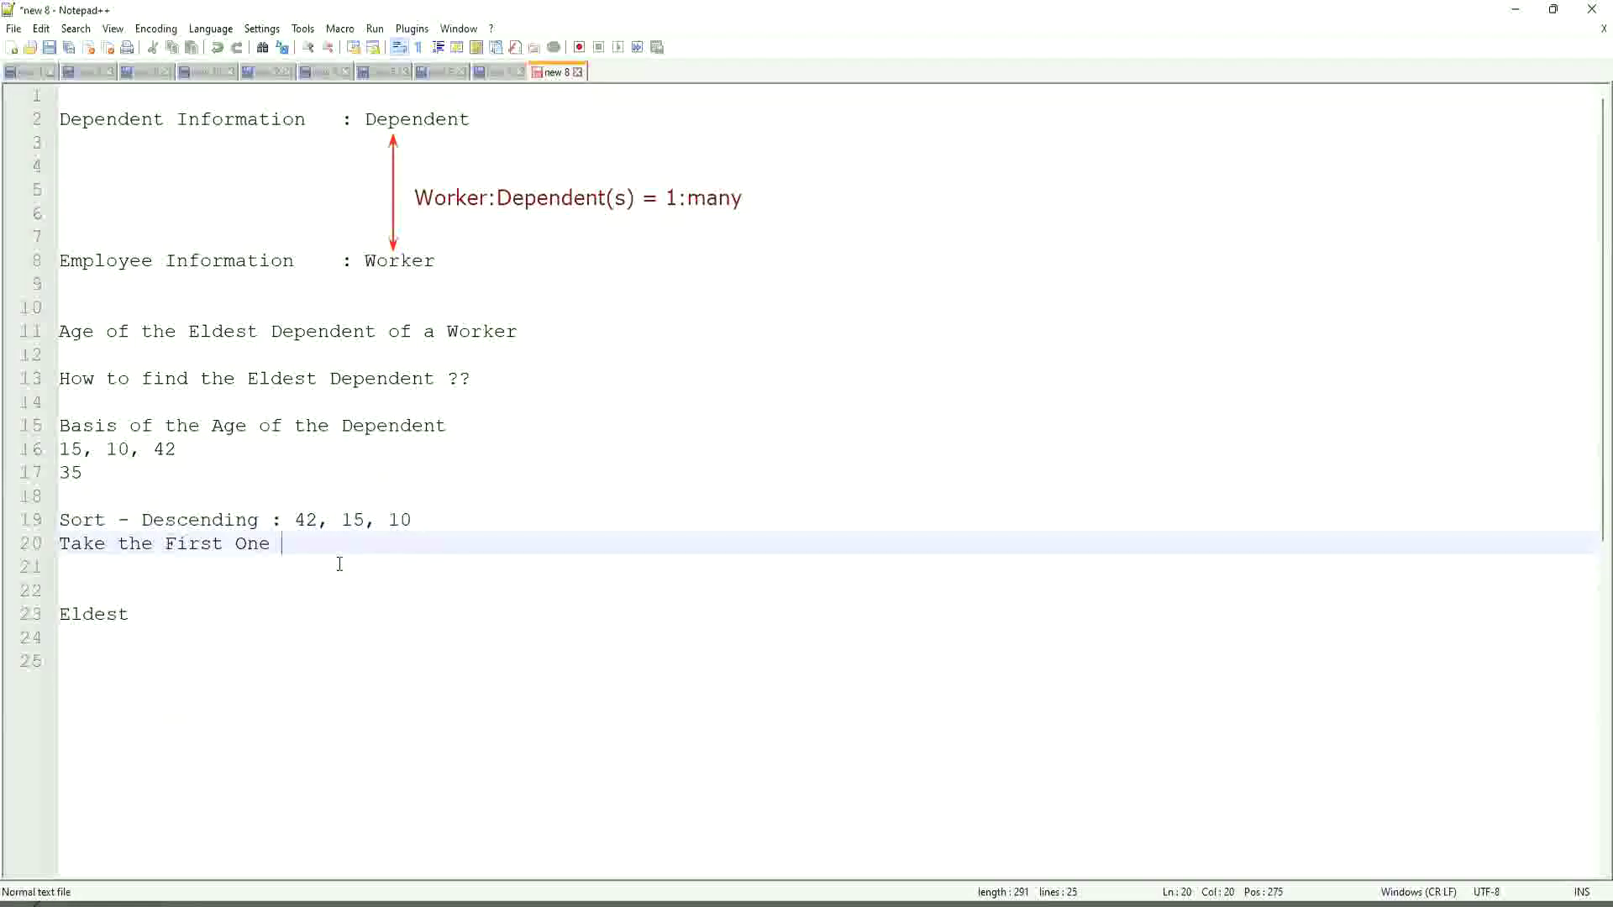
pyautogui.click(75, 620)
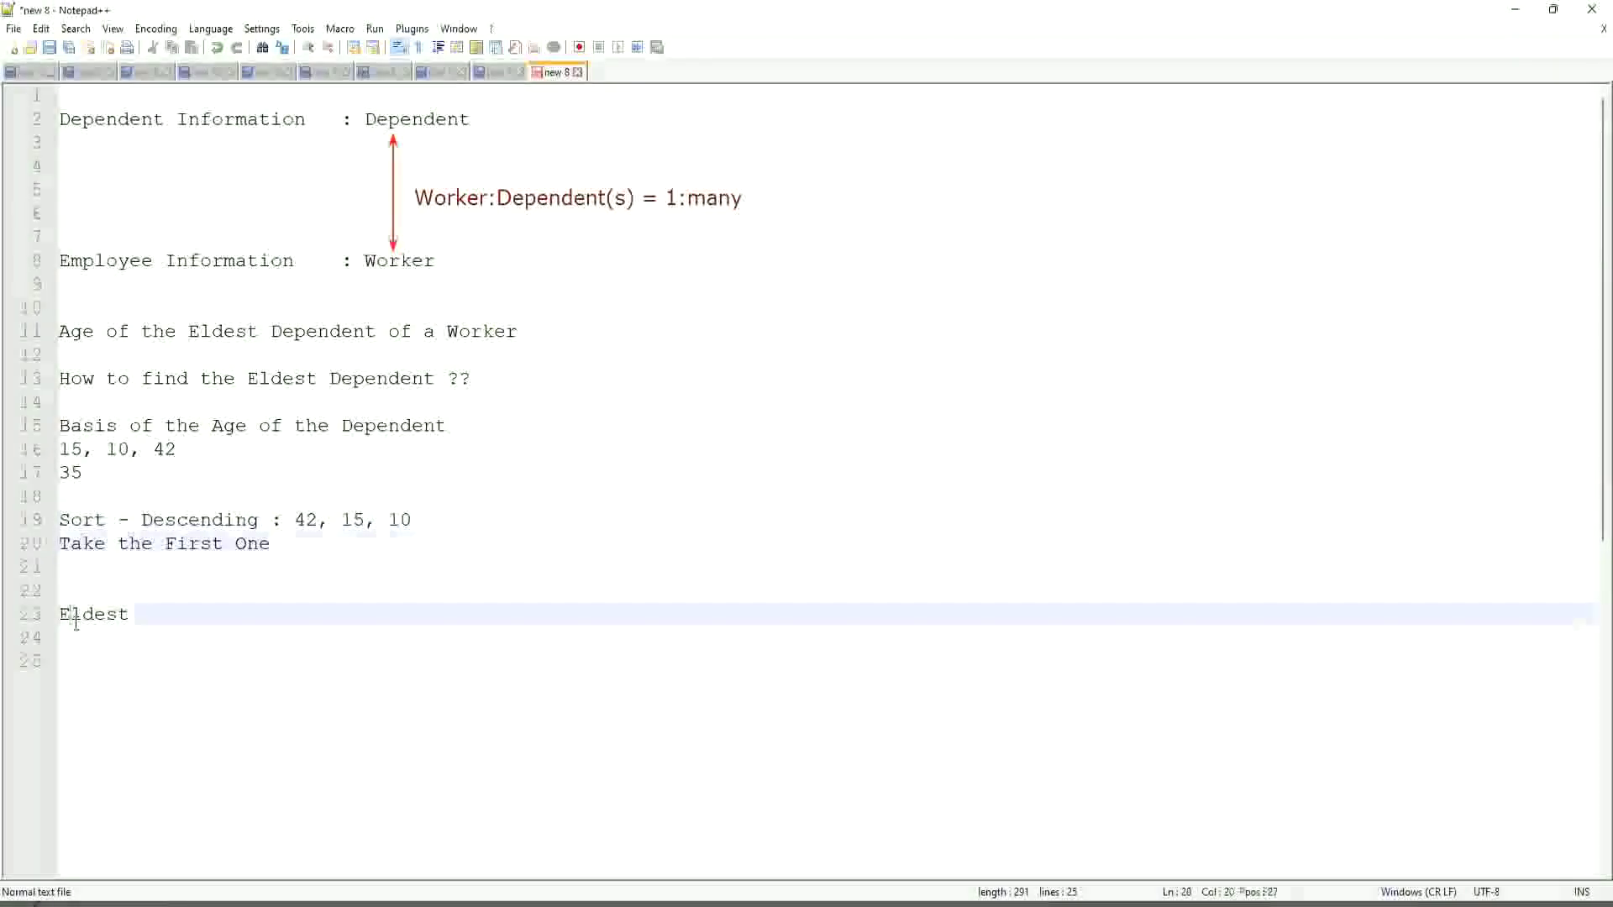
pyautogui.doubleClick(87, 619)
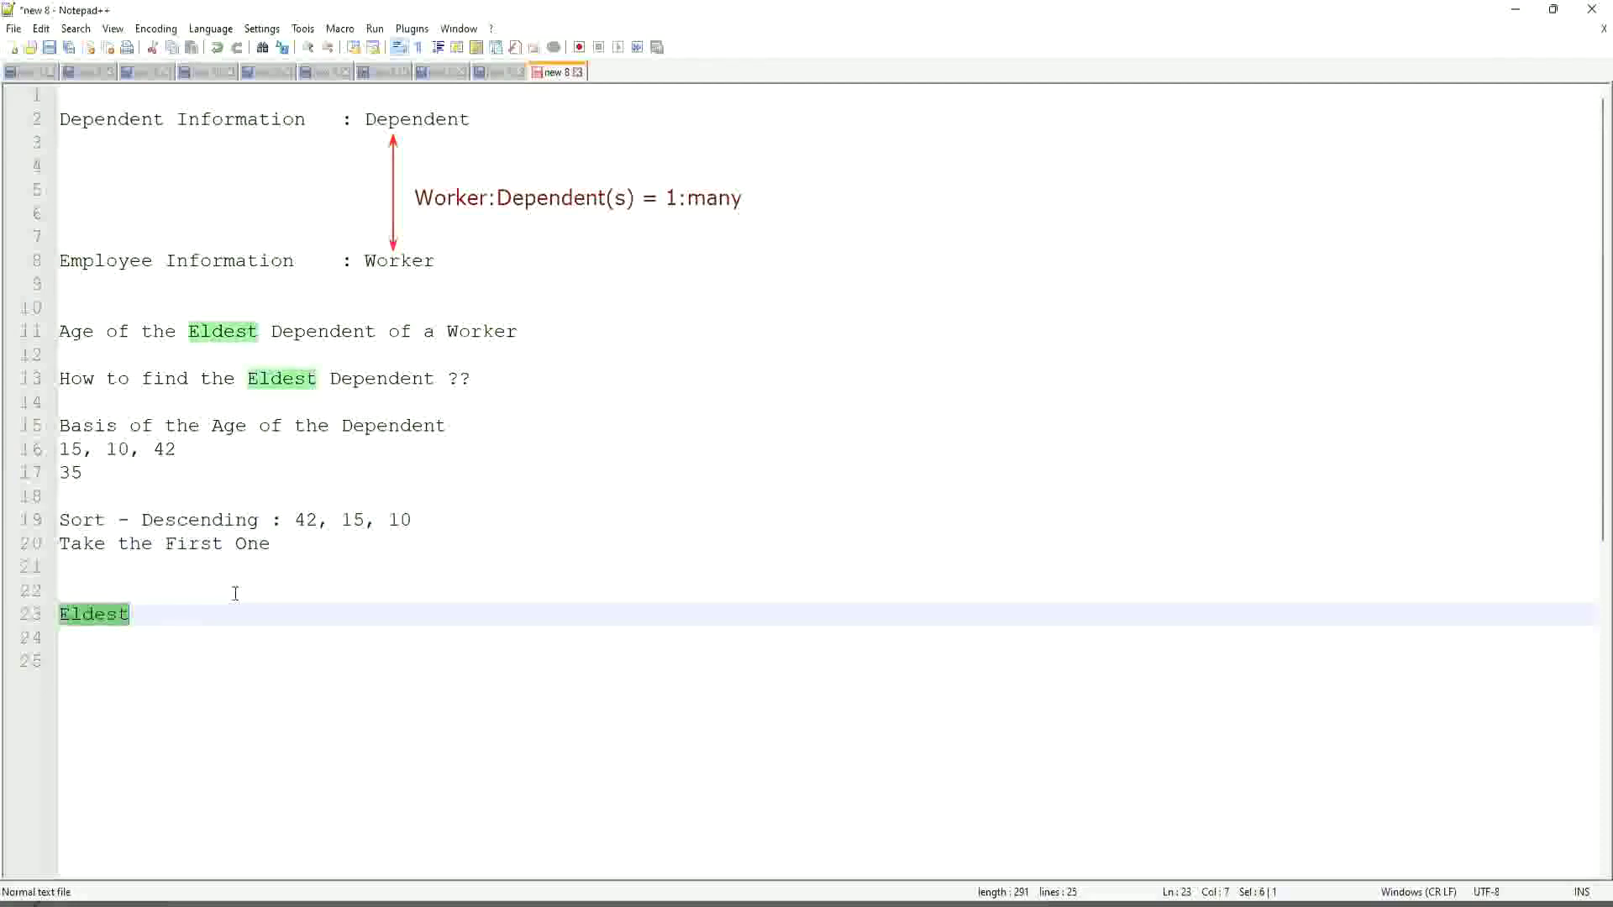
# - Append a second 42 to the ages on line 16 and delete the extra 63
pyautogui.click(194, 451)
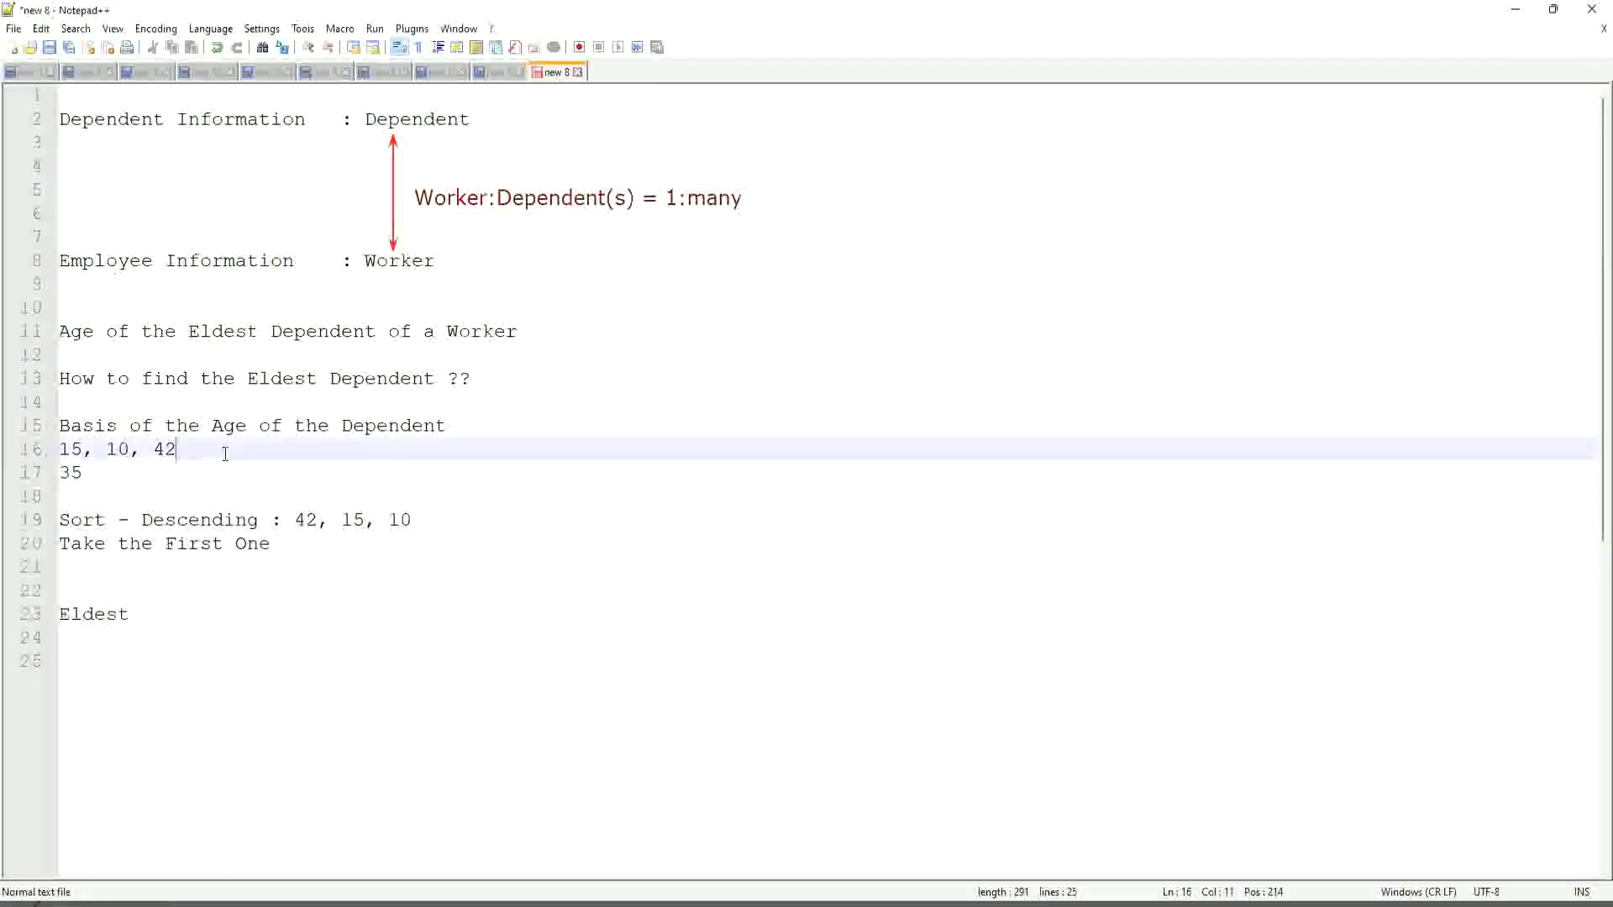
pyautogui.write(', 45,63')
pyautogui.press('Left')
pyautogui.press('Left')
pyautogui.press('Left')
pyautogui.press('Left')
pyautogui.press('Left')
pyautogui.hotkey('shift', 'Right')
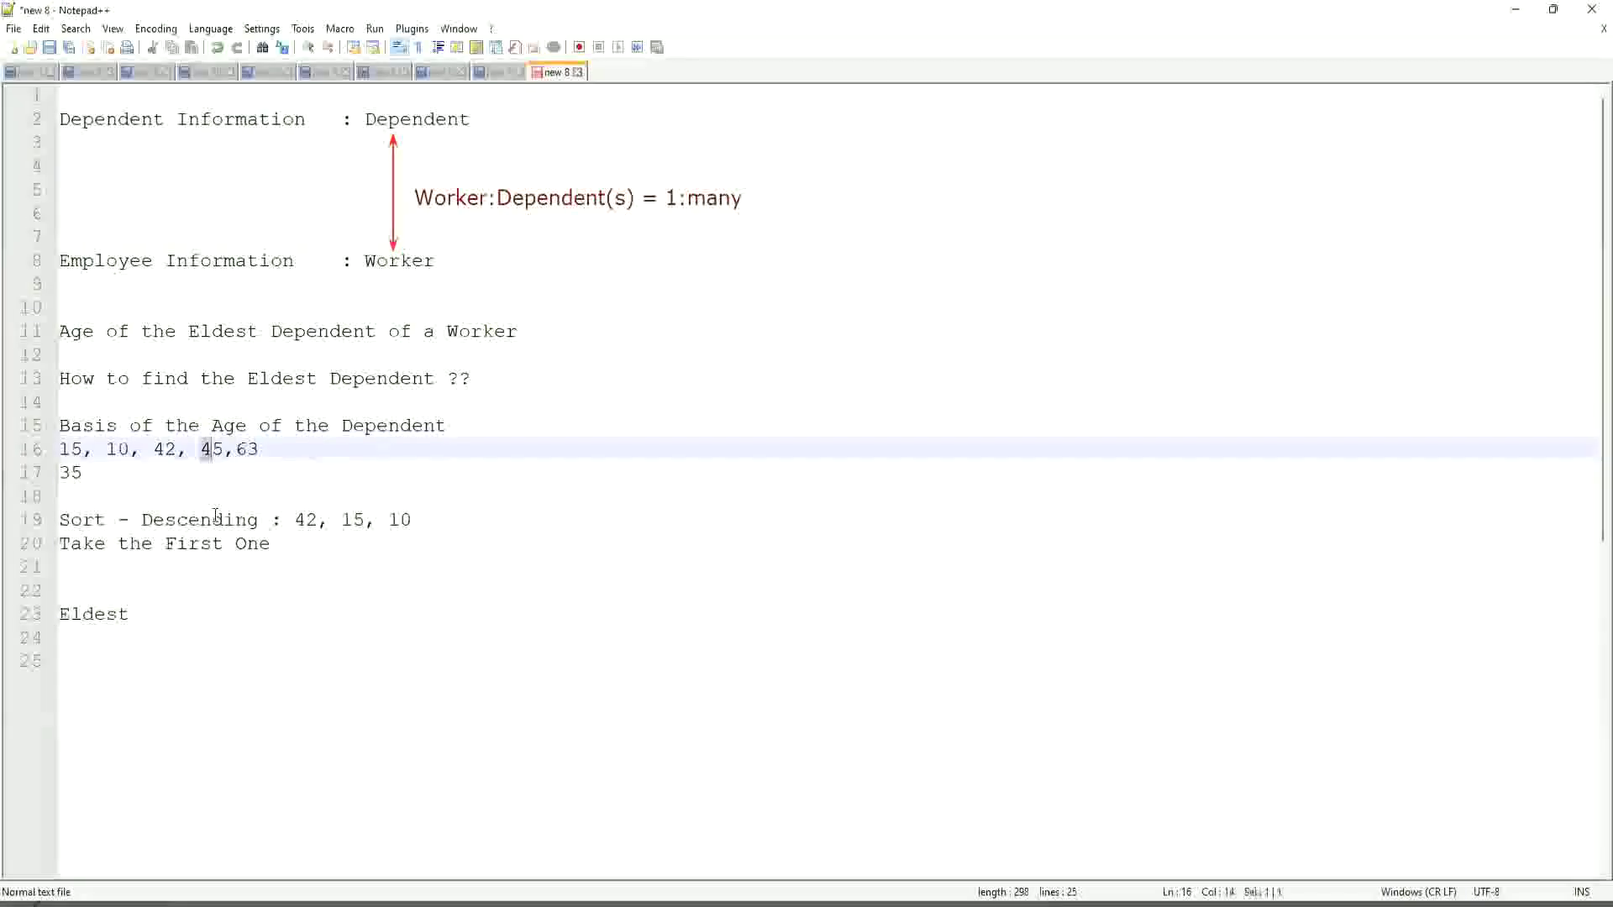
pyautogui.hotkey('shift', 'Right')
pyautogui.write('42')
pyautogui.press('Left')
pyautogui.press('Left')
pyautogui.press('BackSpace')
pyautogui.press('Right')
pyautogui.press('Right')
pyautogui.press('Right')
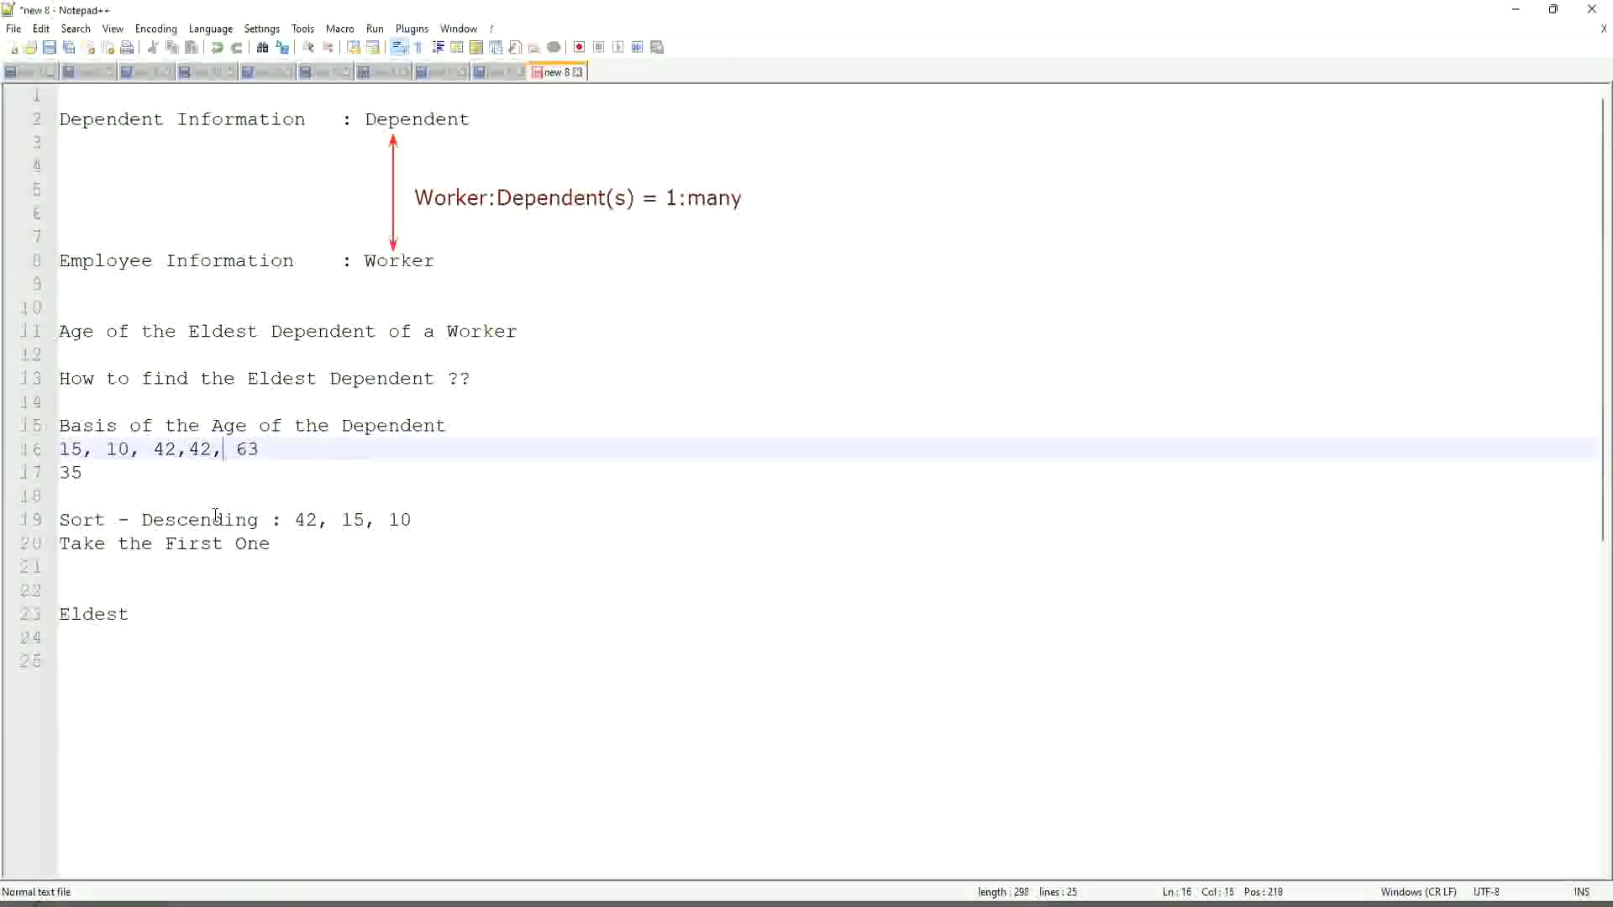
pyautogui.press('Left')
pyautogui.press('Left')
pyautogui.press('Left')
pyautogui.press('Left')
pyautogui.press('Left')
pyautogui.press('Left')
pyautogui.press('Left')
pyautogui.press('Left')
pyautogui.press('Left')
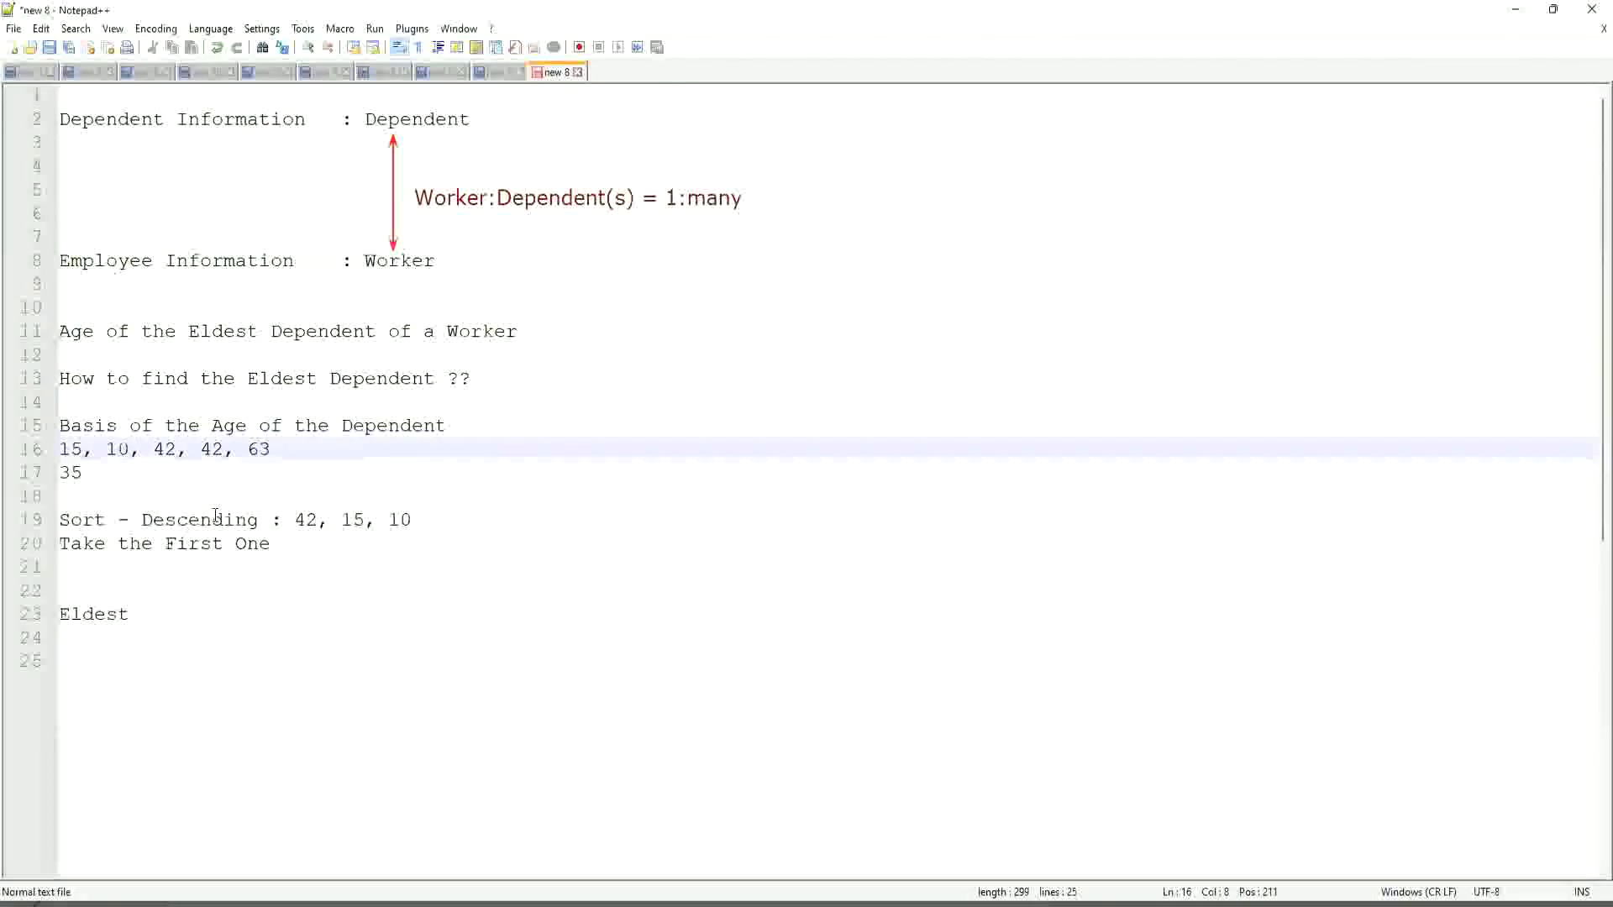
pyautogui.press('Right')
pyautogui.press('Right')
pyautogui.press('Right')
pyautogui.press('Right')
pyautogui.press('Right')
pyautogui.press('Right')
pyautogui.press('Right')
pyautogui.press('Right')
pyautogui.hotkey('shift', 'Right')
pyautogui.hotkey('shift', 'Right')
pyautogui.hotkey('shift', 'Right')
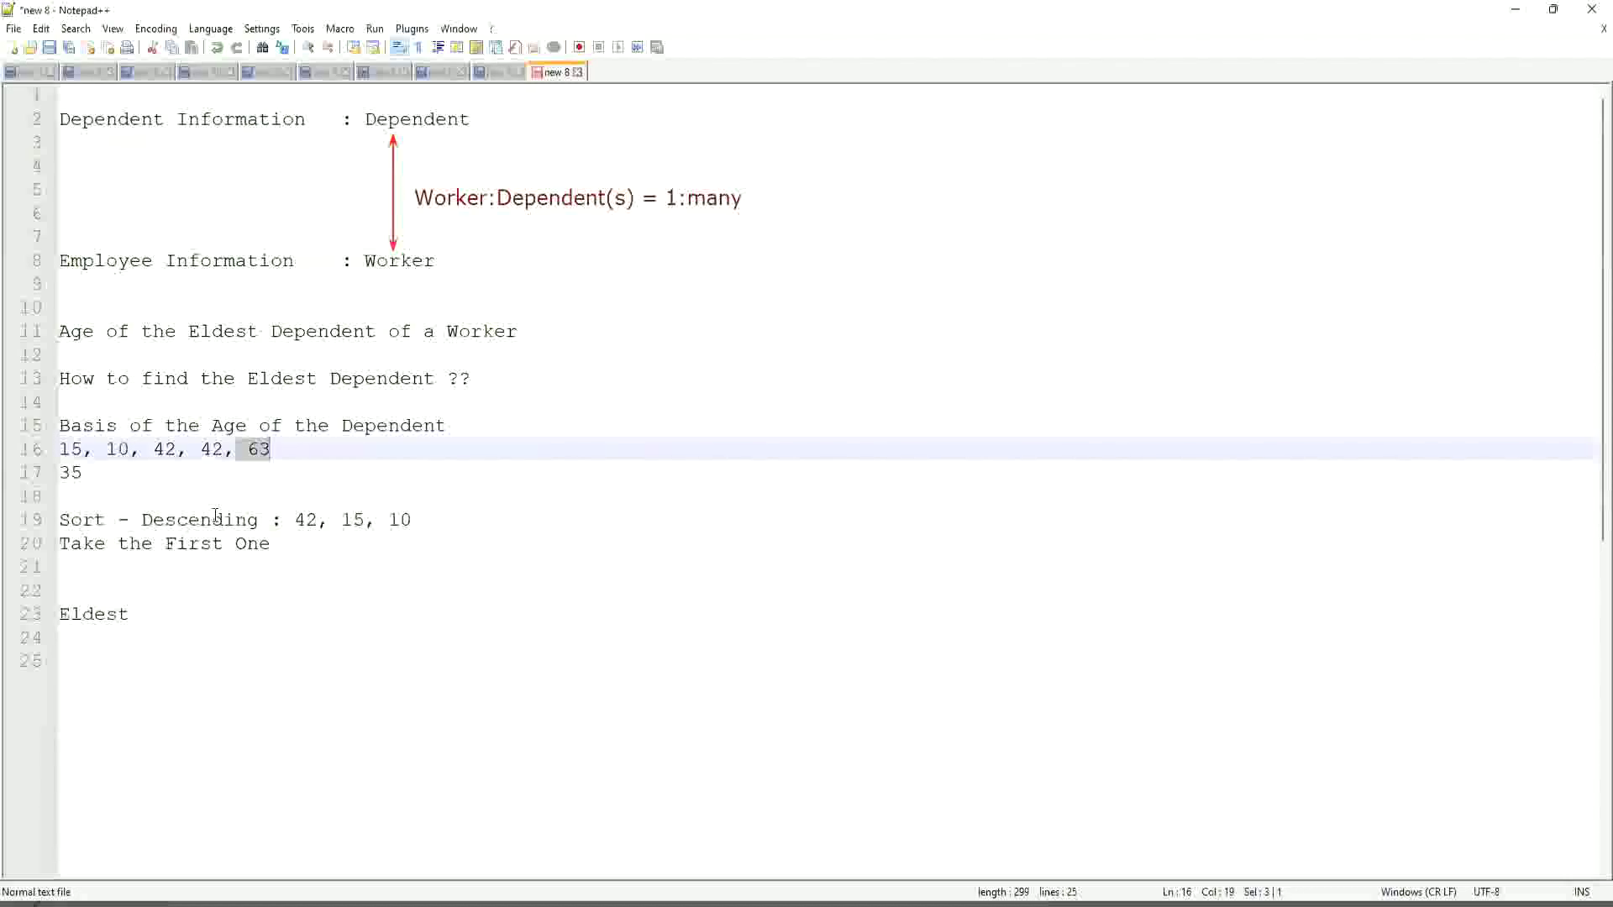
pyautogui.press('BackSpace')
pyautogui.press('BackSpace')
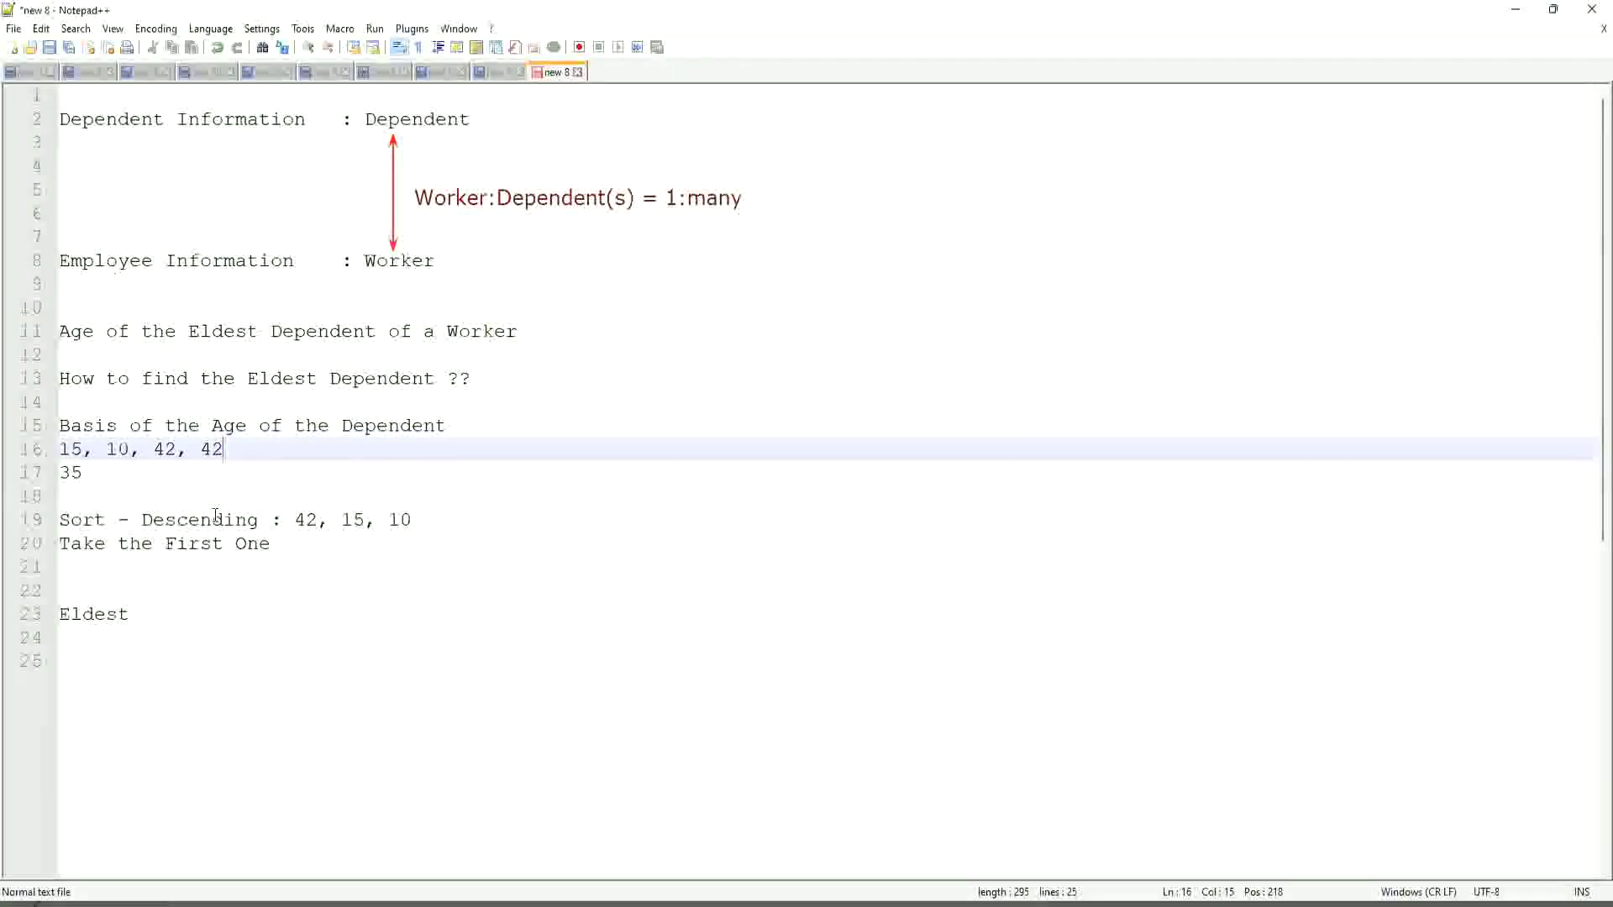
# - Change the ages on line 16 to '15, 10, 42, 43, 75, 82' and highlight the list
pyautogui.press('BackSpace')
pyautogui.write('3, 75, 82')
pyautogui.moveTo(331, 449); pyautogui.dragTo(27, 456)
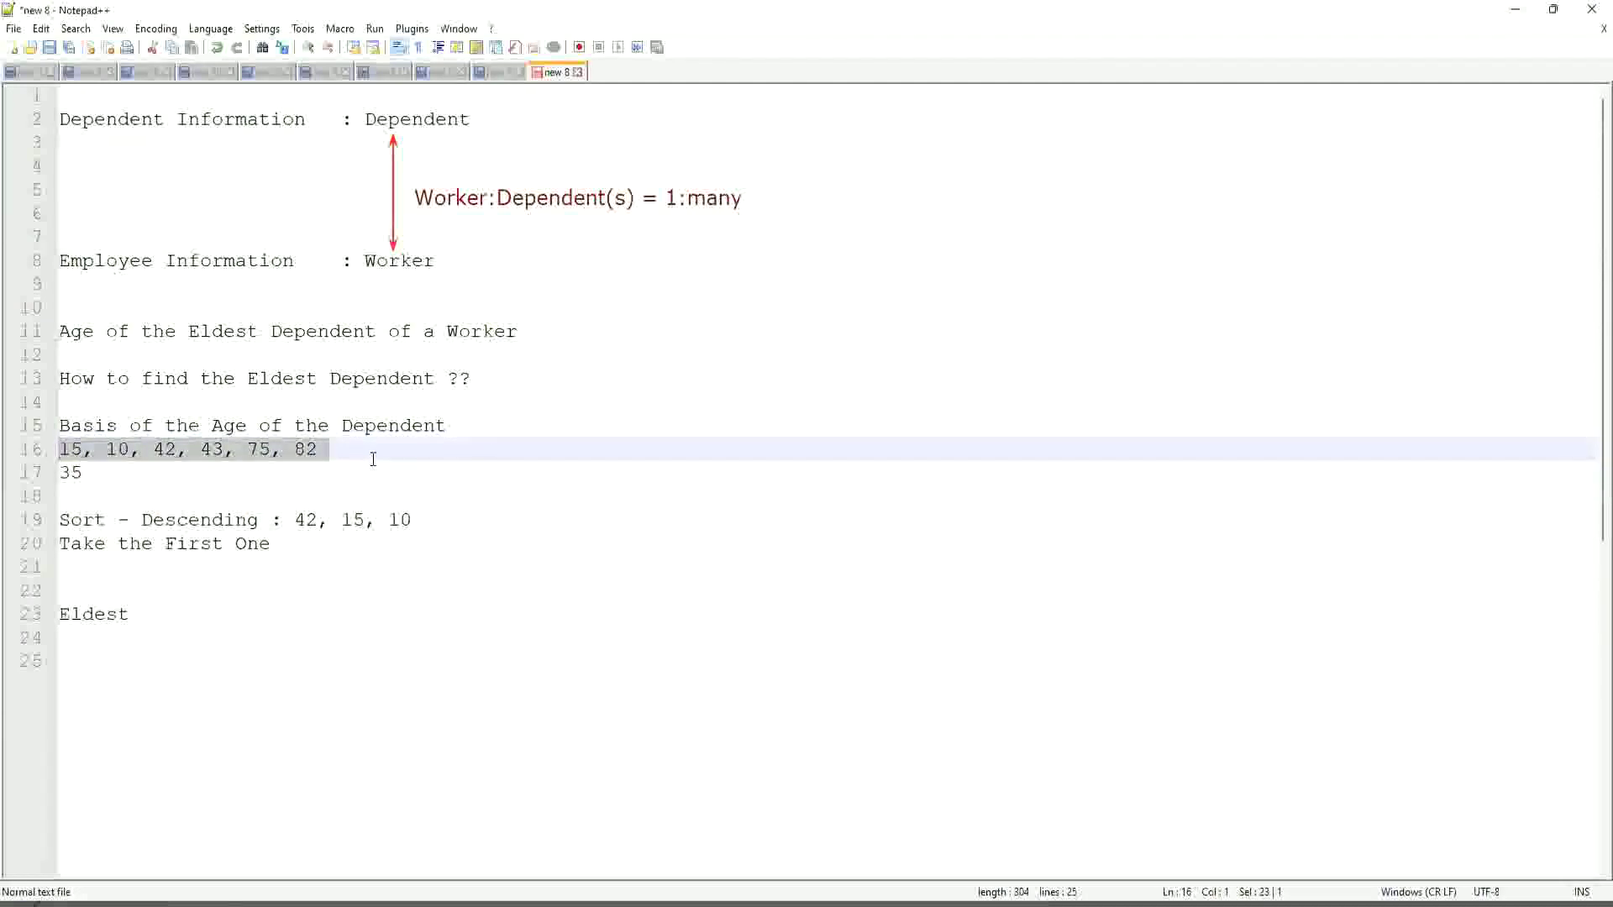
pyautogui.click(130, 521)
pyautogui.click(187, 519)
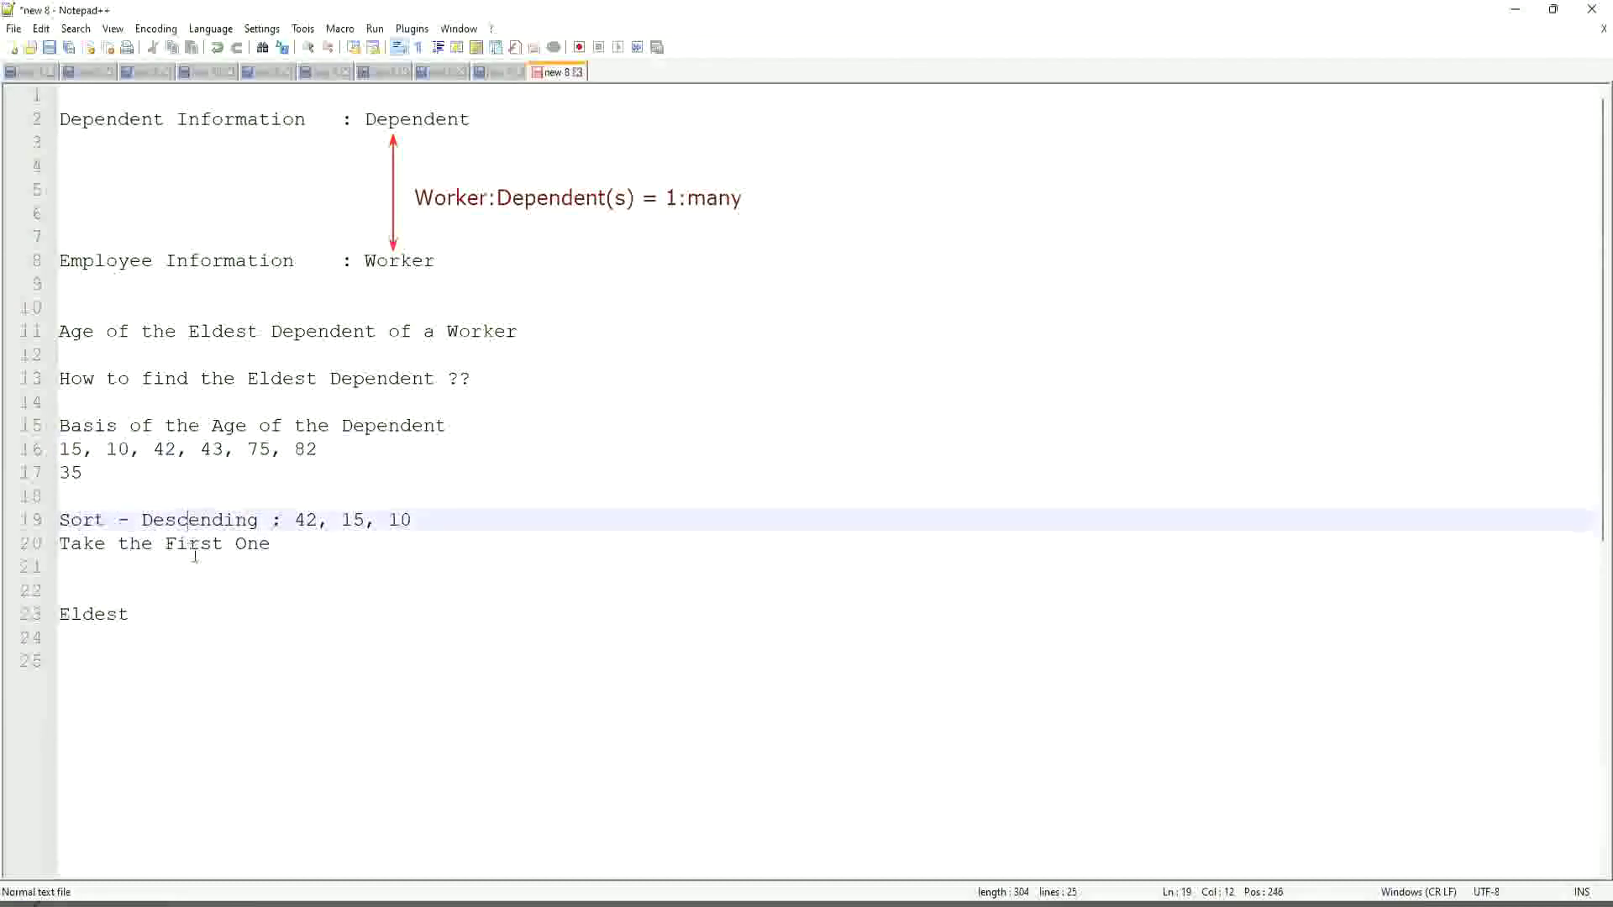
pyautogui.click(199, 520)
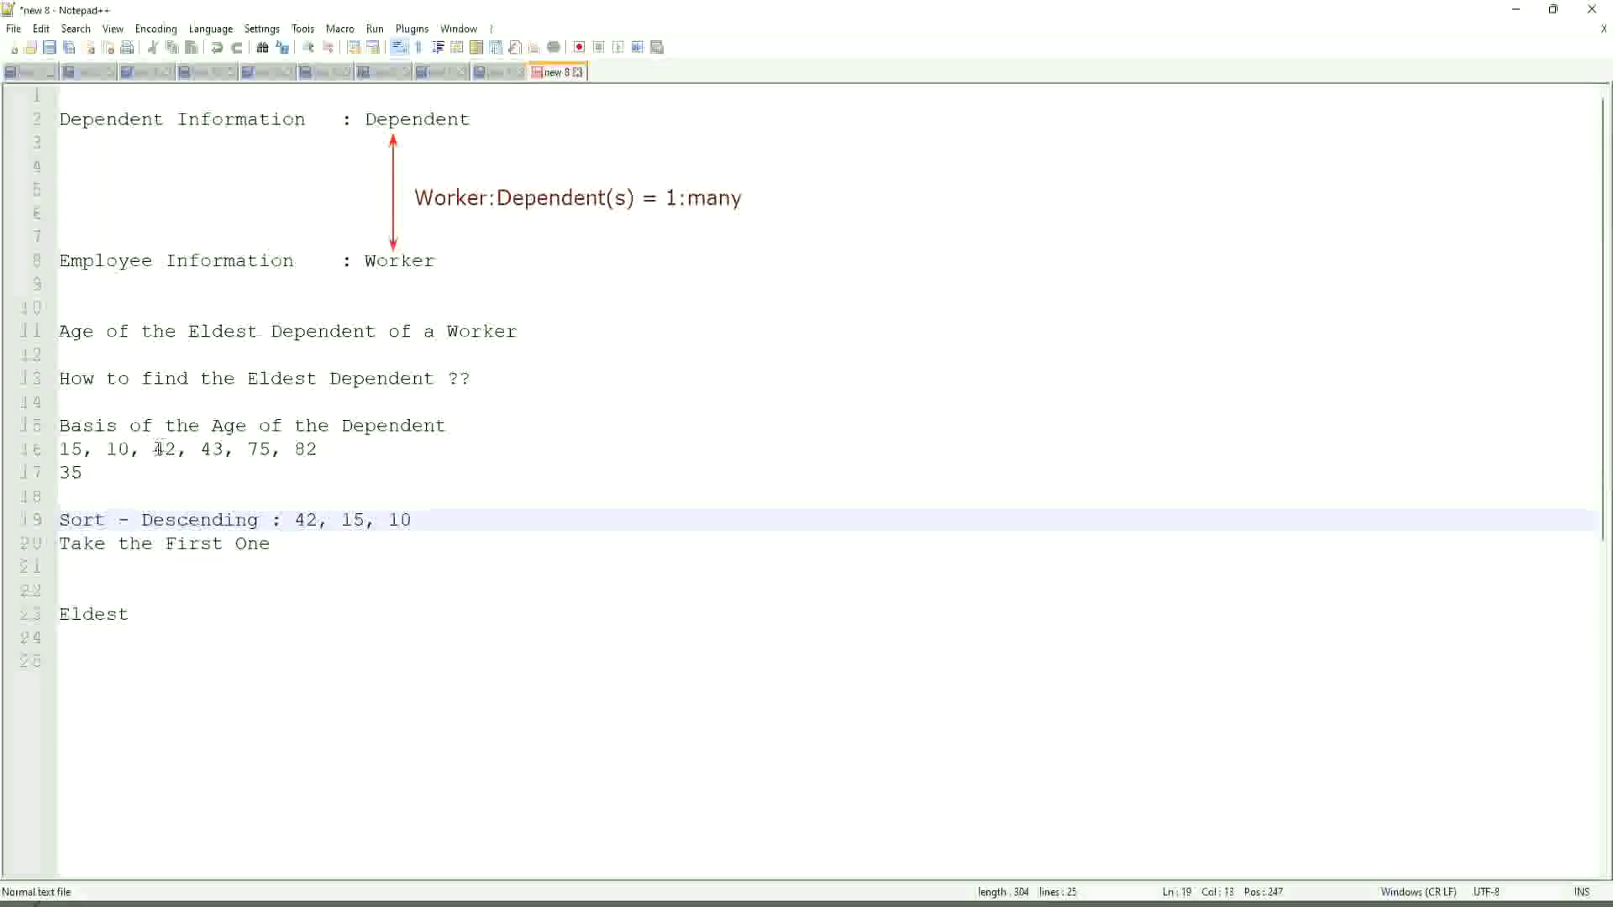
# - Highlight the ages 42, 43 and then the full list, revisiting the sort and 'Take the First One' lines
pyautogui.moveTo(155, 450); pyautogui.dragTo(210, 467)
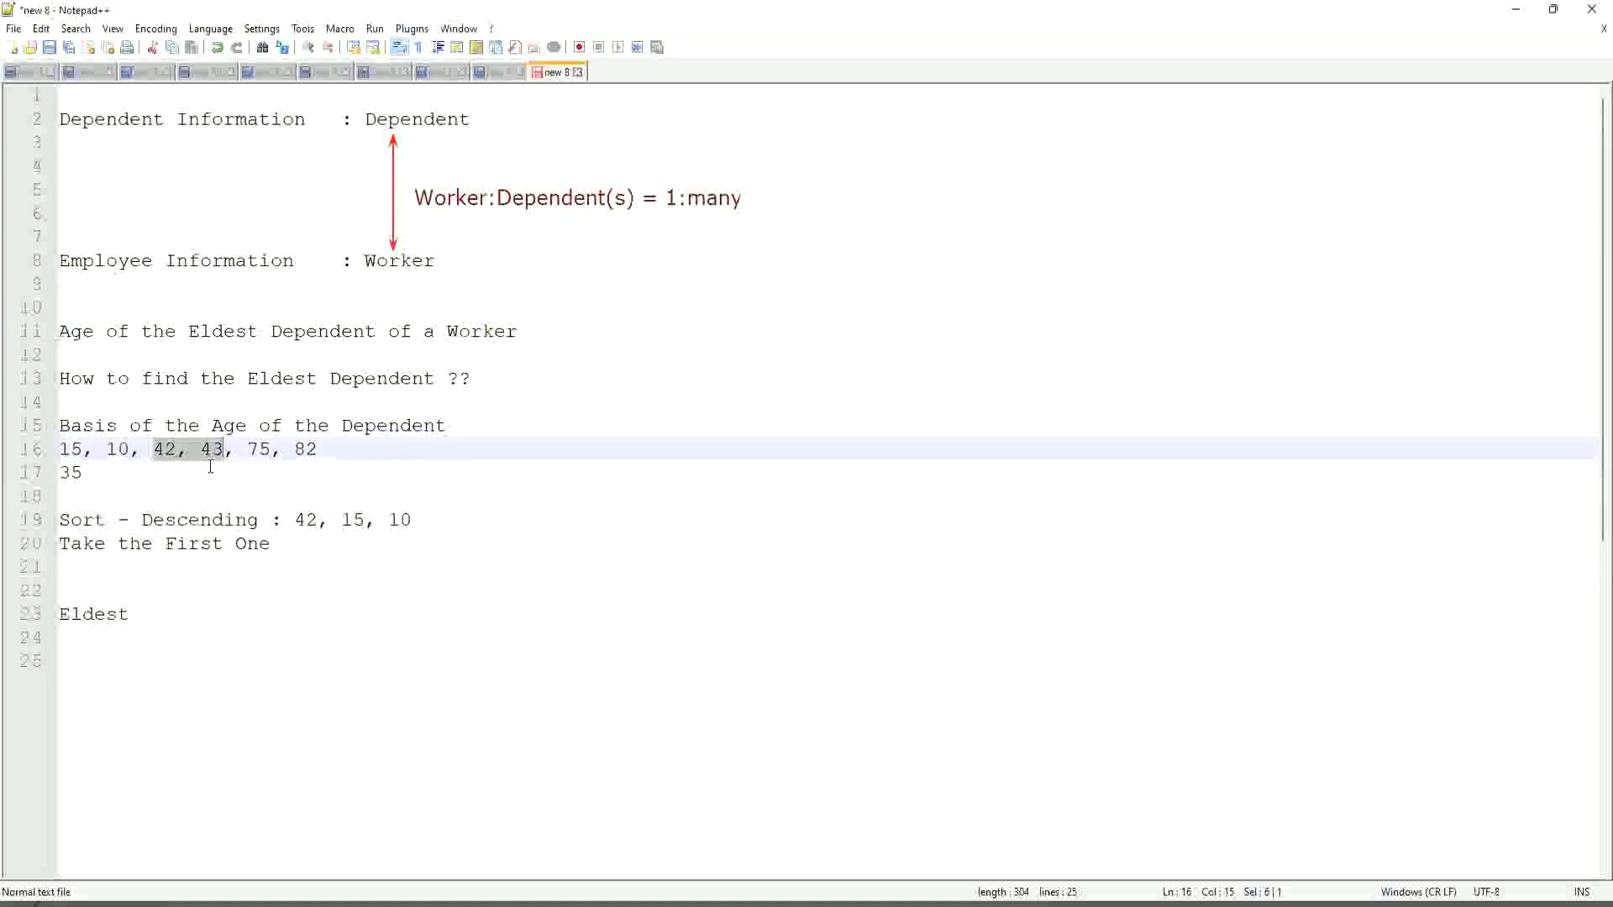
pyautogui.click(212, 458)
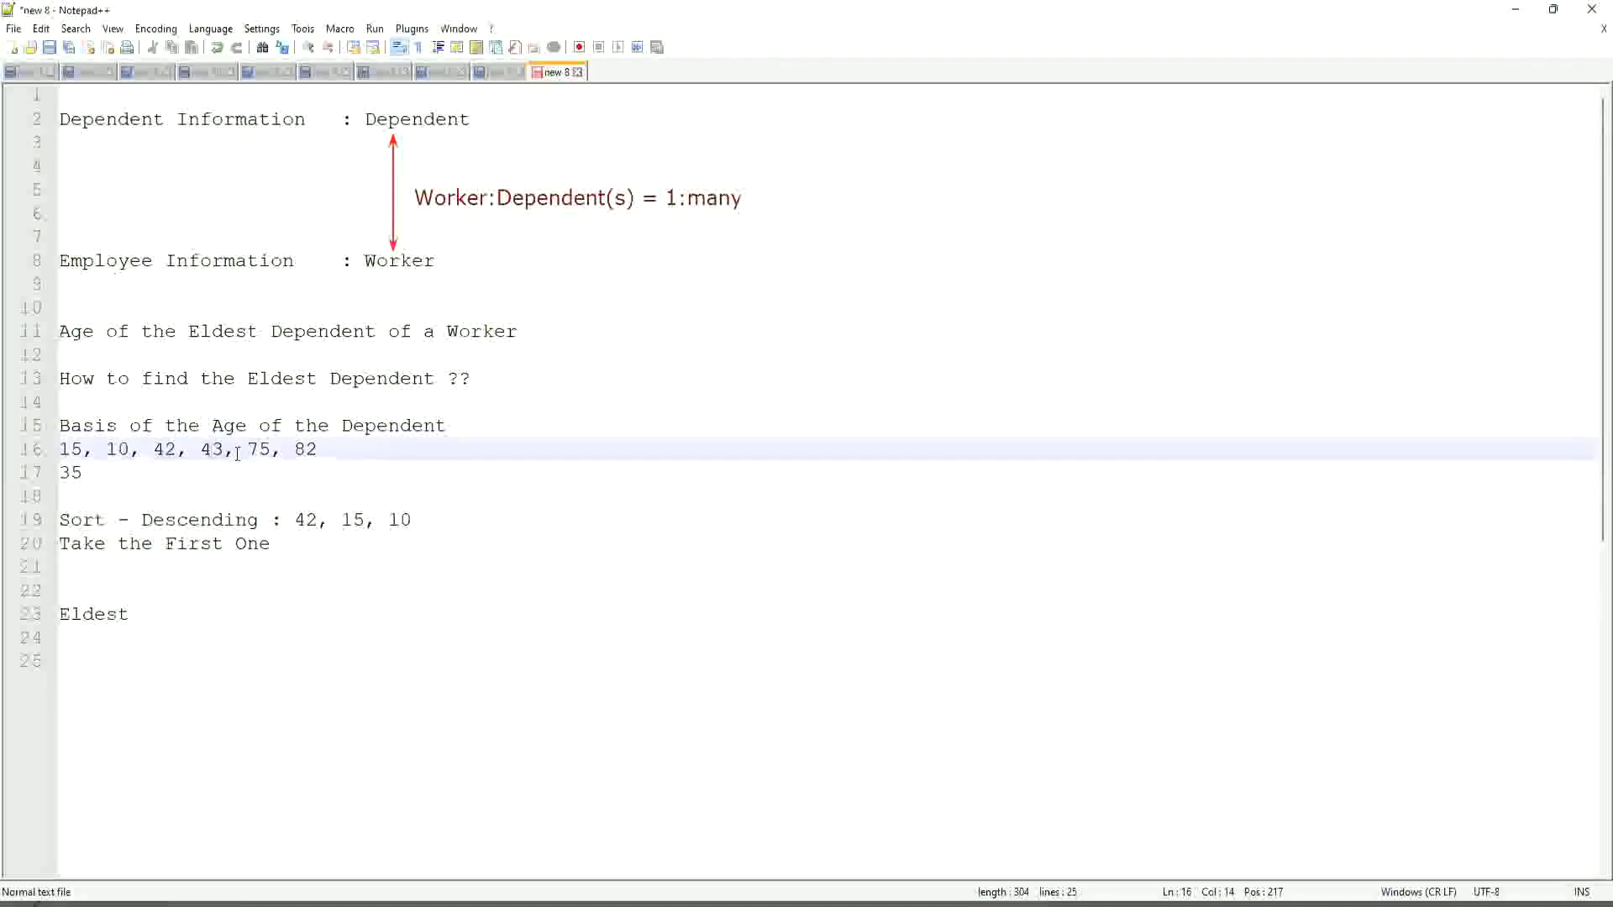
pyautogui.click(165, 452)
pyautogui.moveTo(61, 451); pyautogui.dragTo(344, 451)
pyautogui.click(359, 451)
pyautogui.click(307, 451)
pyautogui.click(187, 445)
pyautogui.click(168, 521)
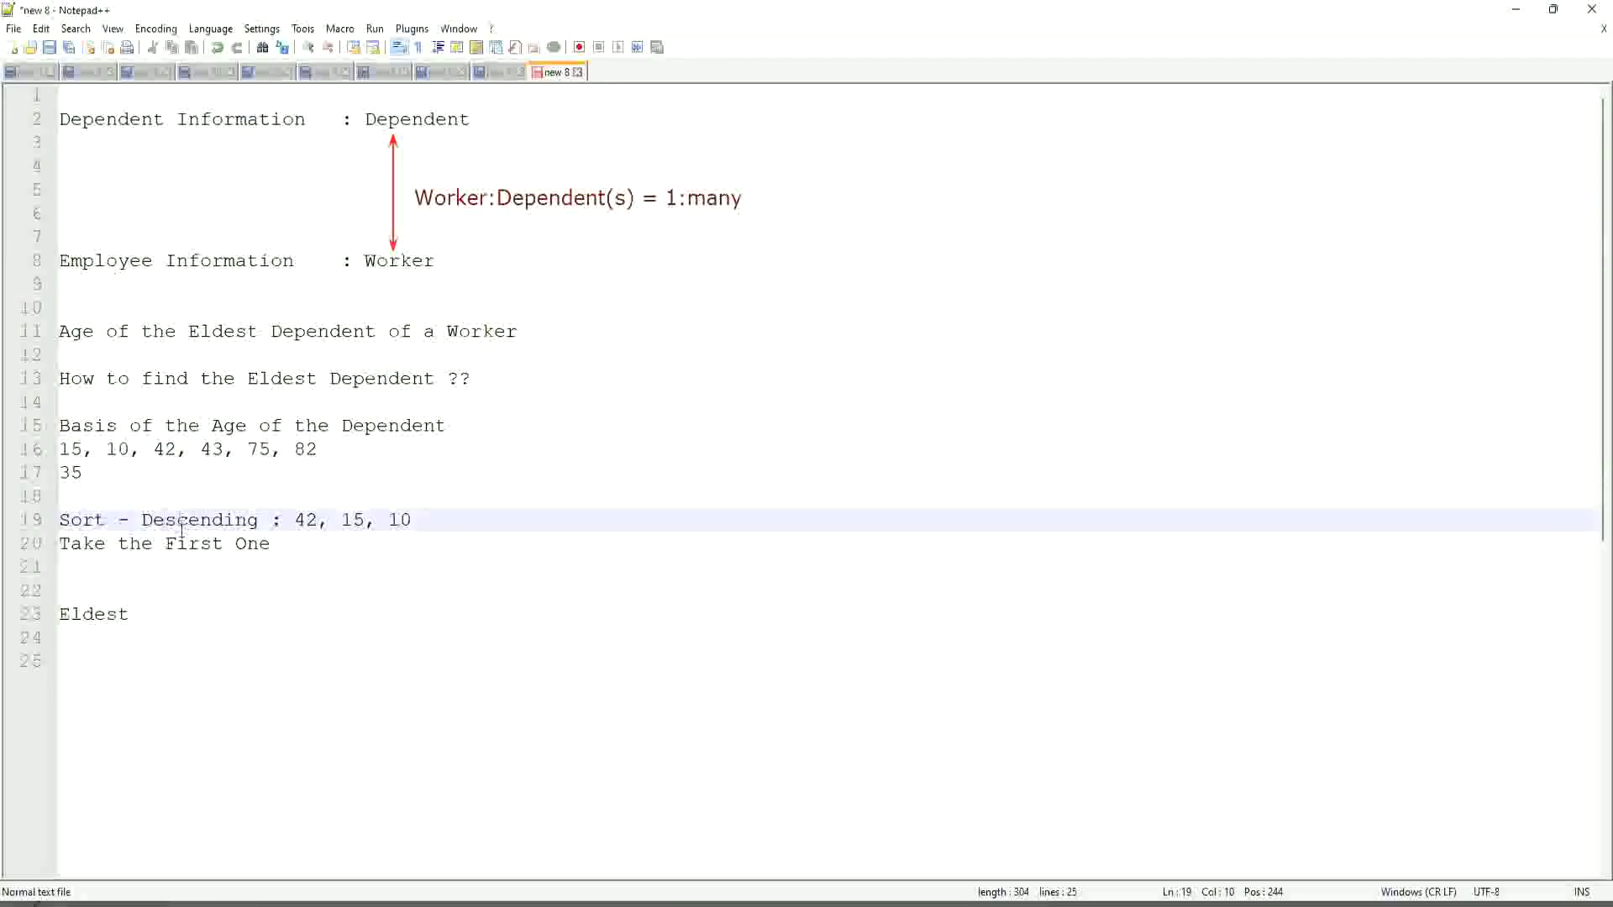
pyautogui.click(174, 544)
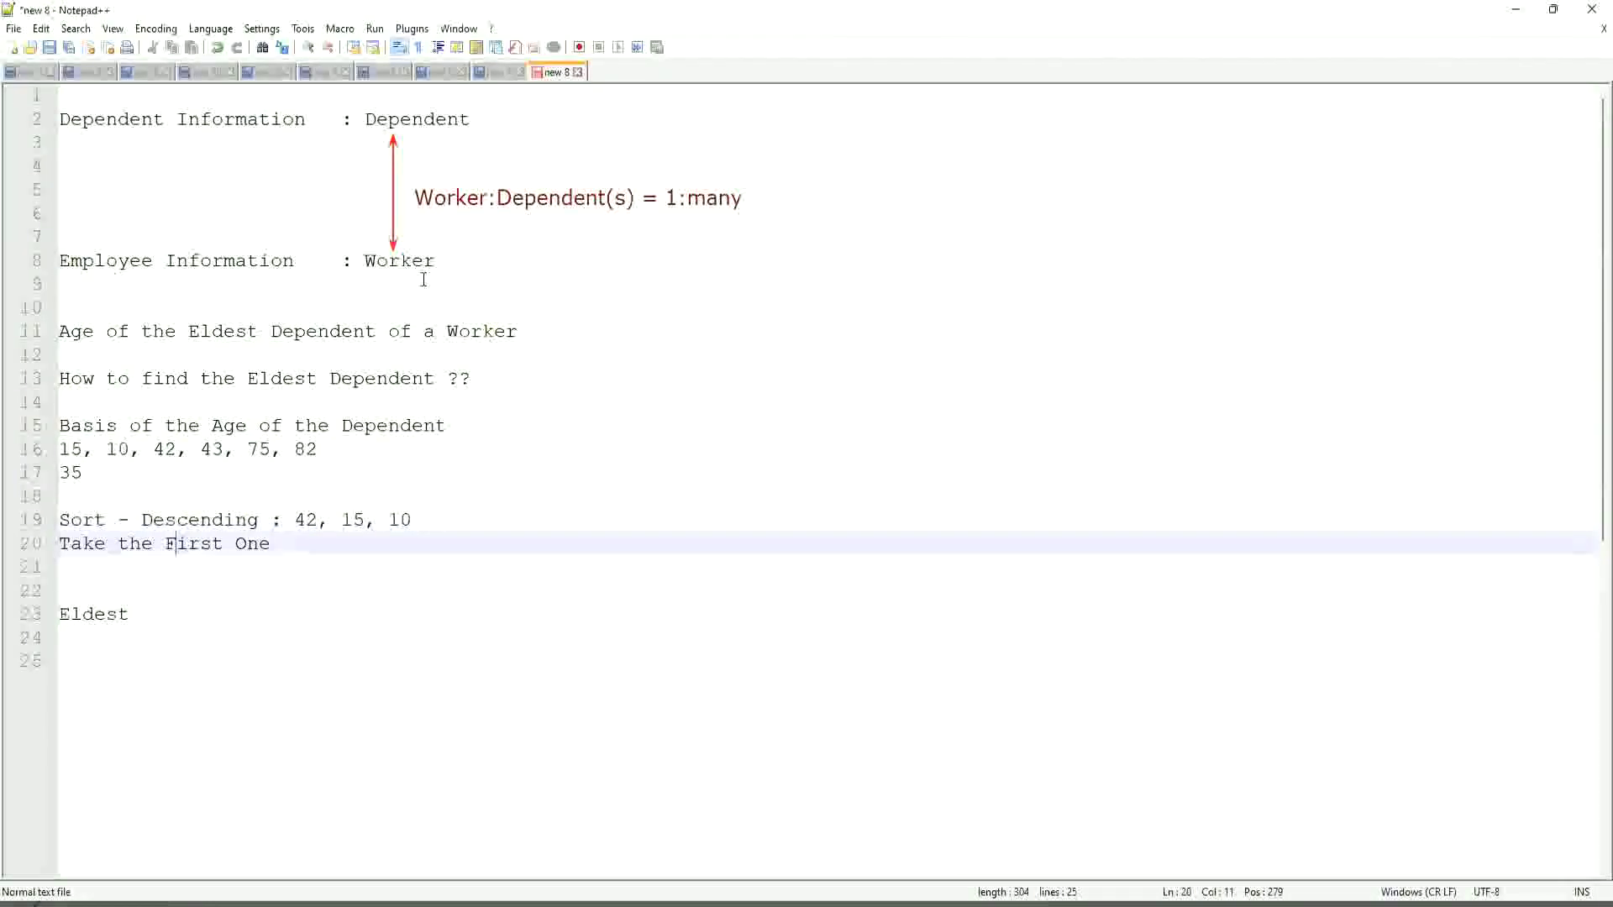
# - Select Worker on line 8 and Dependent on line 2 to point out the mapping
pyautogui.doubleClick(383, 261)
pyautogui.click(458, 119)
pyautogui.doubleClick(418, 119)
pyautogui.click(497, 271)
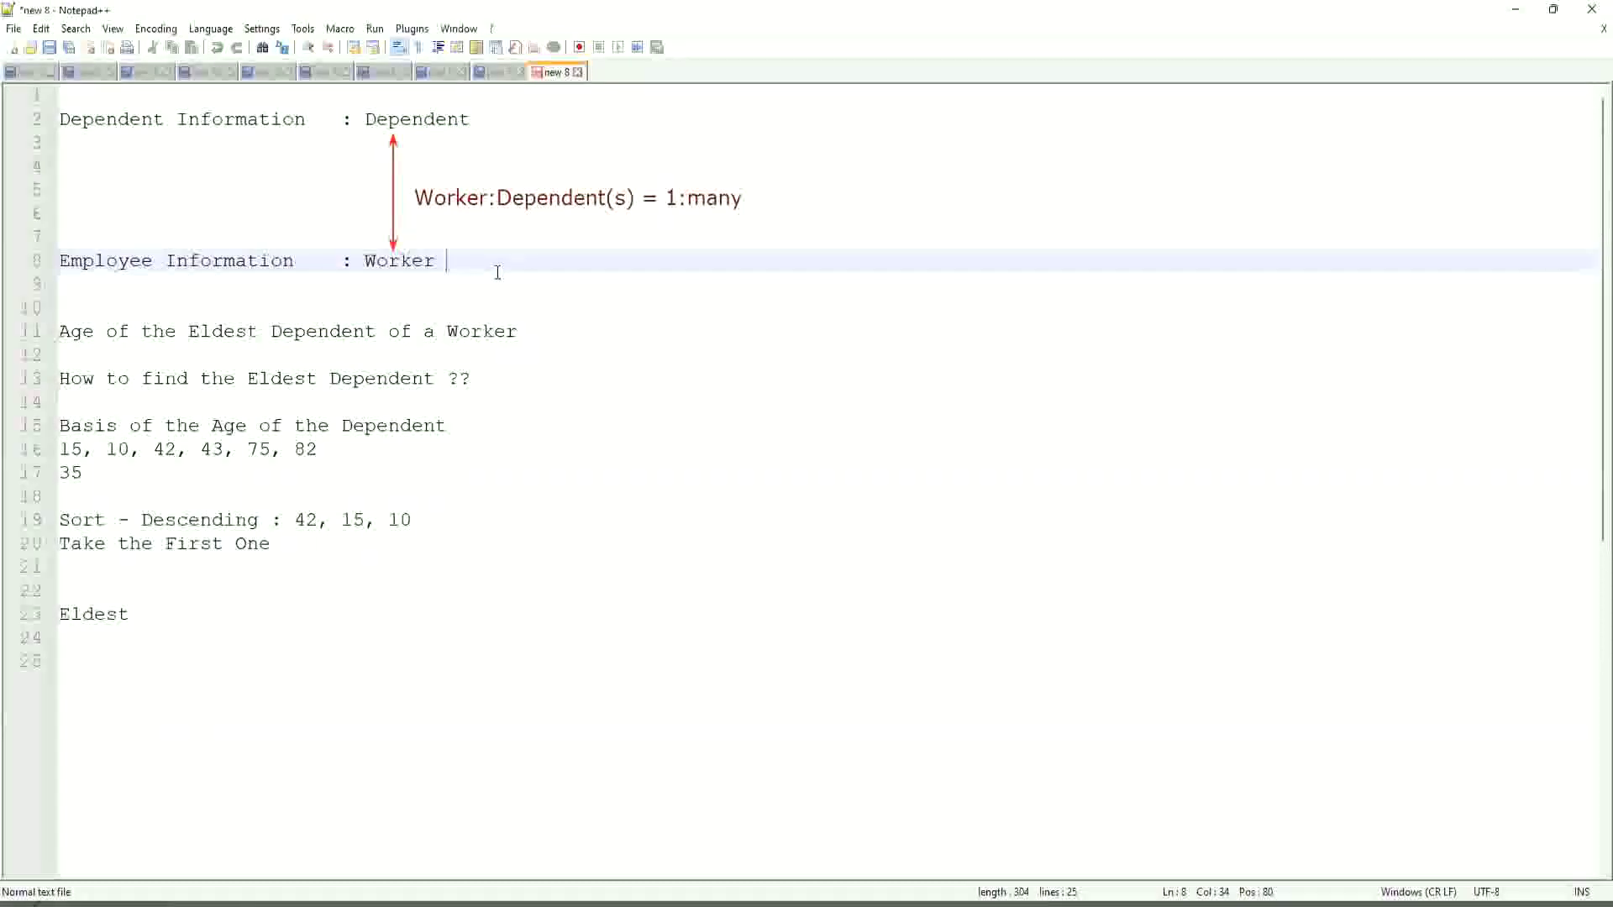
# - Write 'Extract Single Instance (ESI) / Lookup Related Value (LRV)' on line 26, below Eldest
pyautogui.click(180, 614)
pyautogui.press('Return')
pyautogui.press('Return')
pyautogui.press('Return')
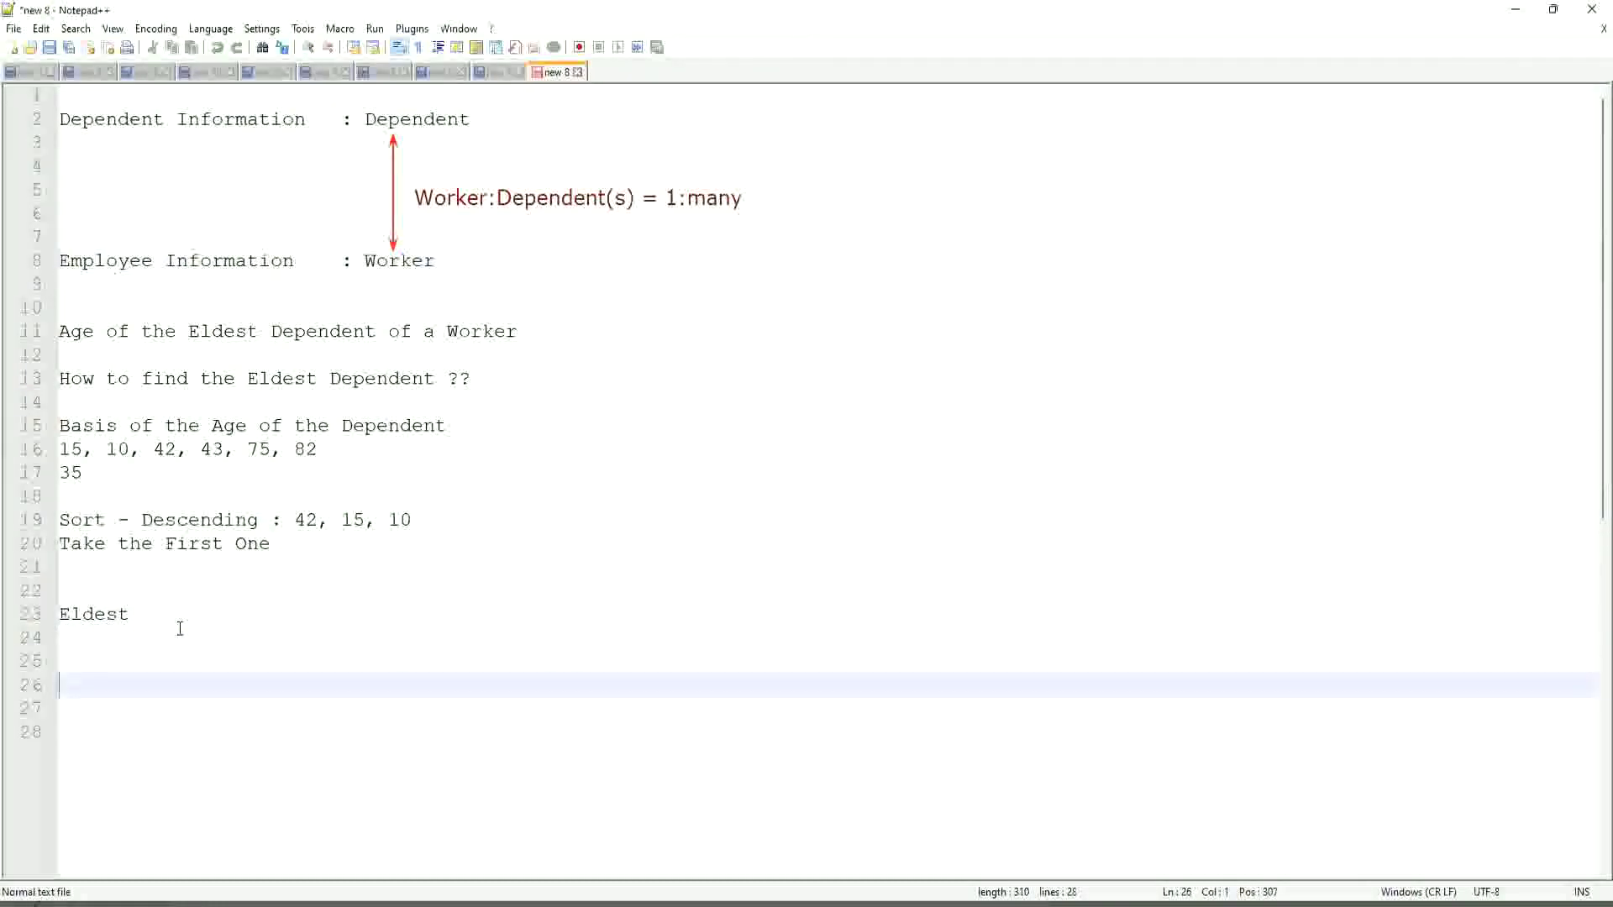
pyautogui.write('Extract Single')
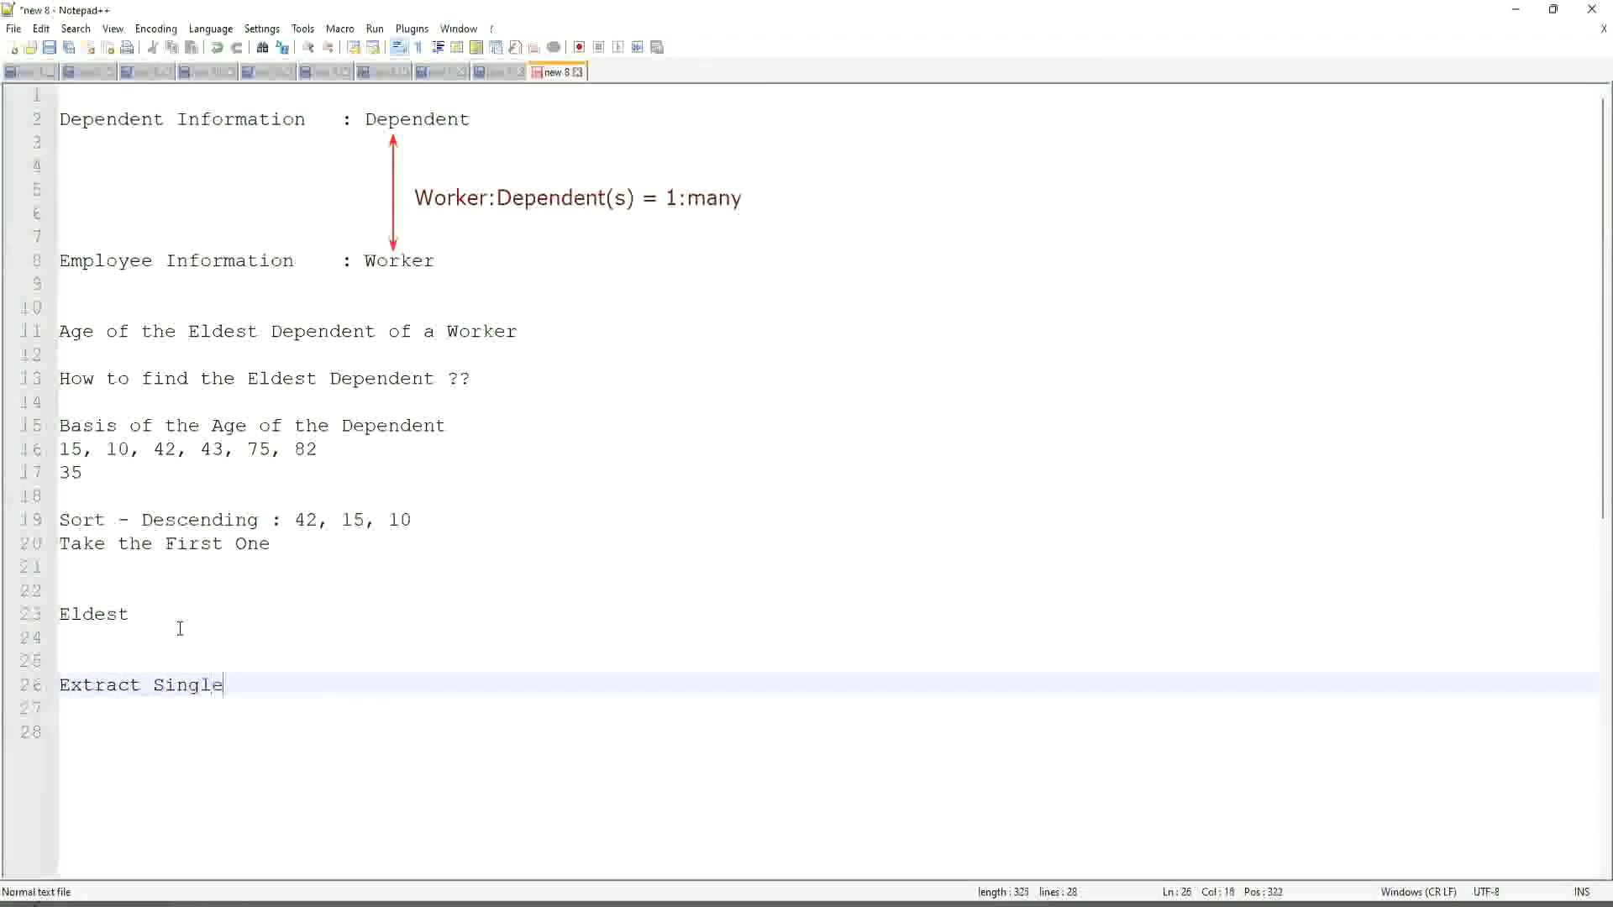
pyautogui.write(' Instance ')
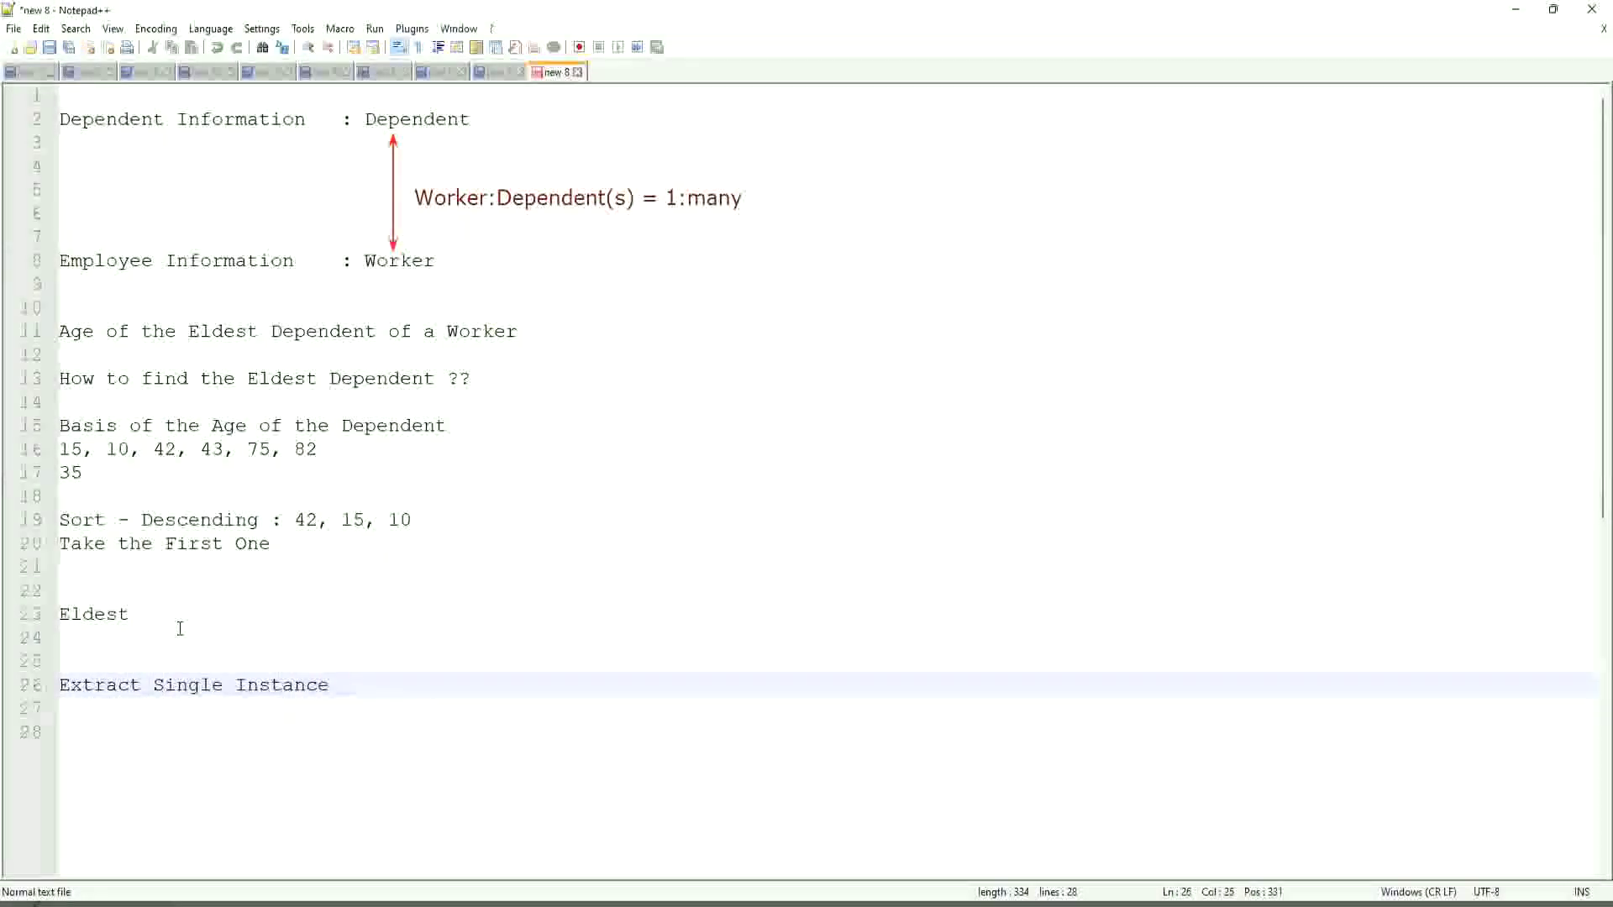
pyautogui.write('/ Lookup Relat')
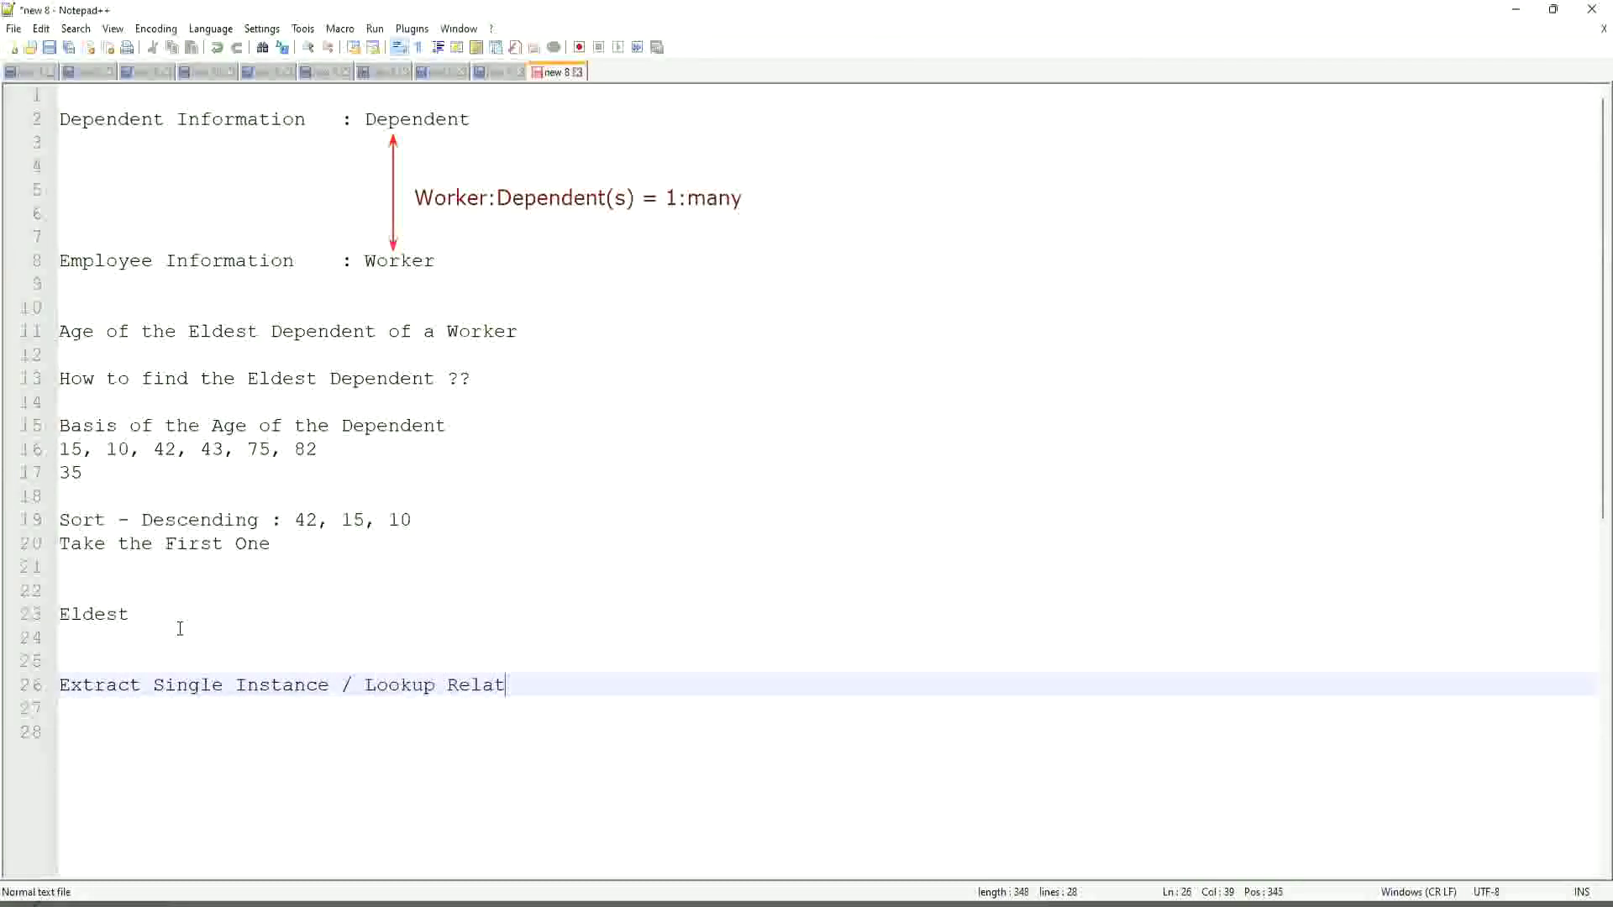
pyautogui.write('ed Value')
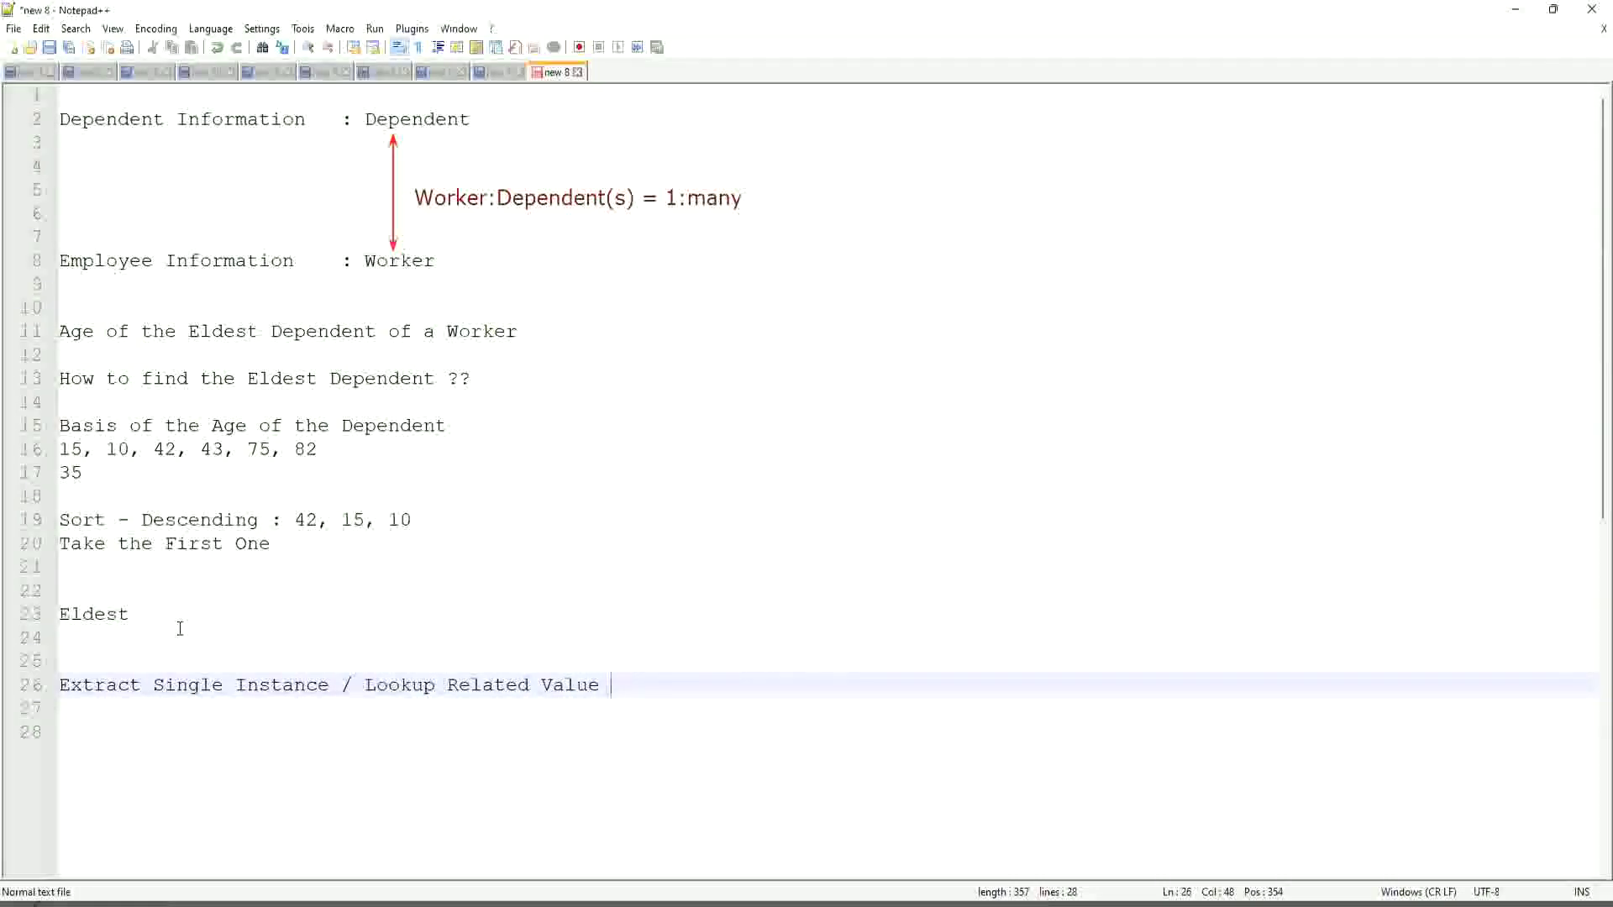
pyautogui.click(334, 683)
pyautogui.write('(ESI)')
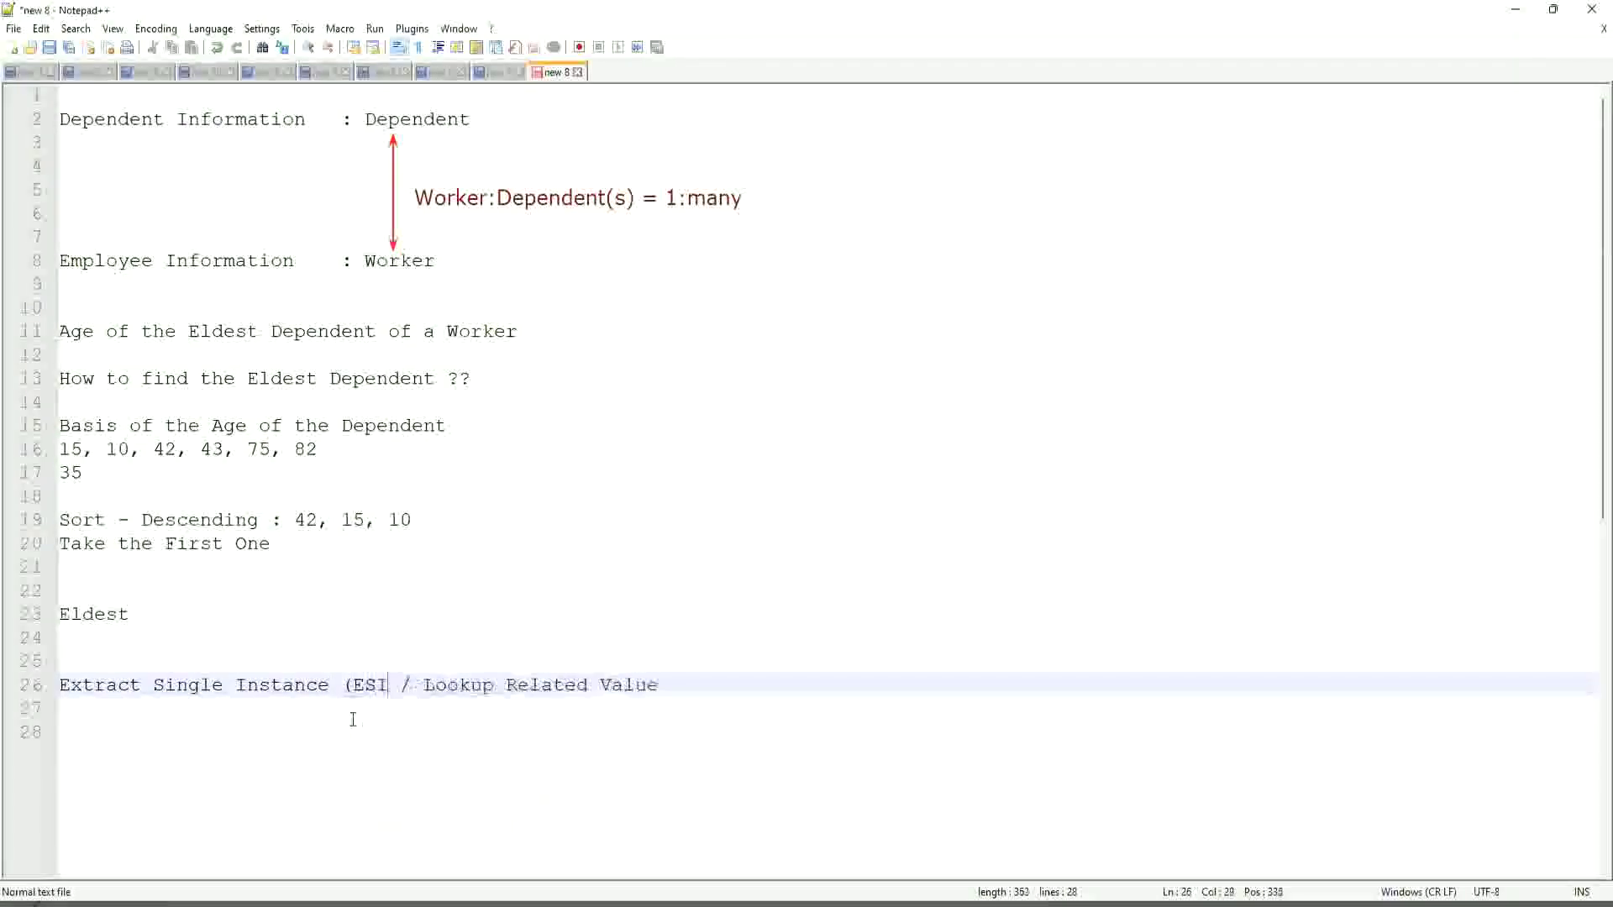
pyautogui.click(711, 681)
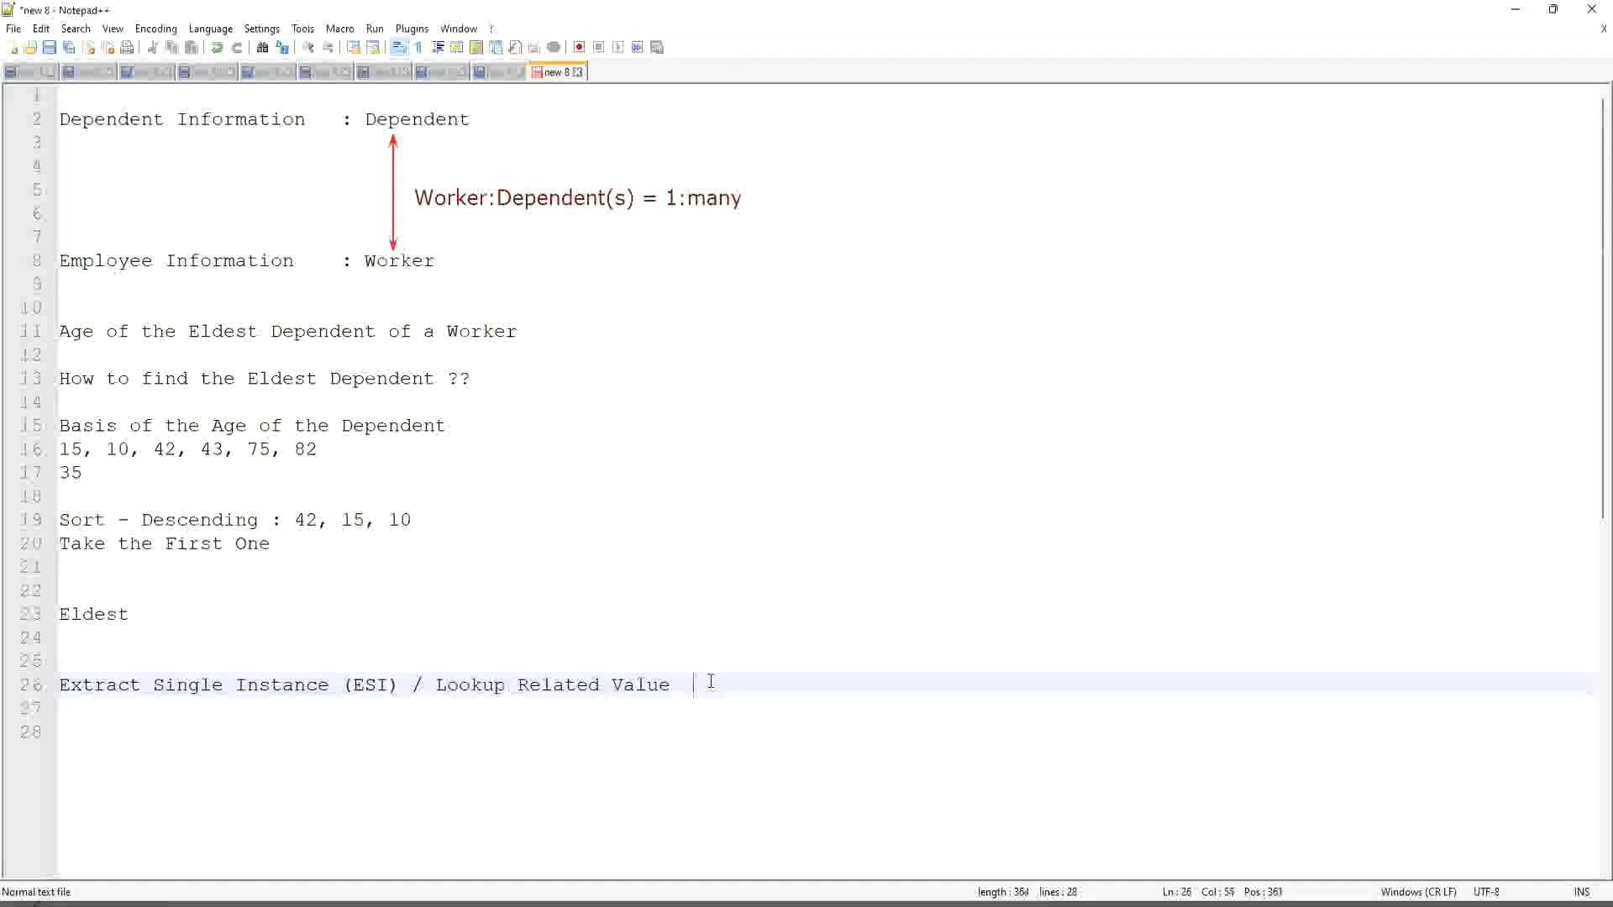
pyautogui.write('(LRV)')
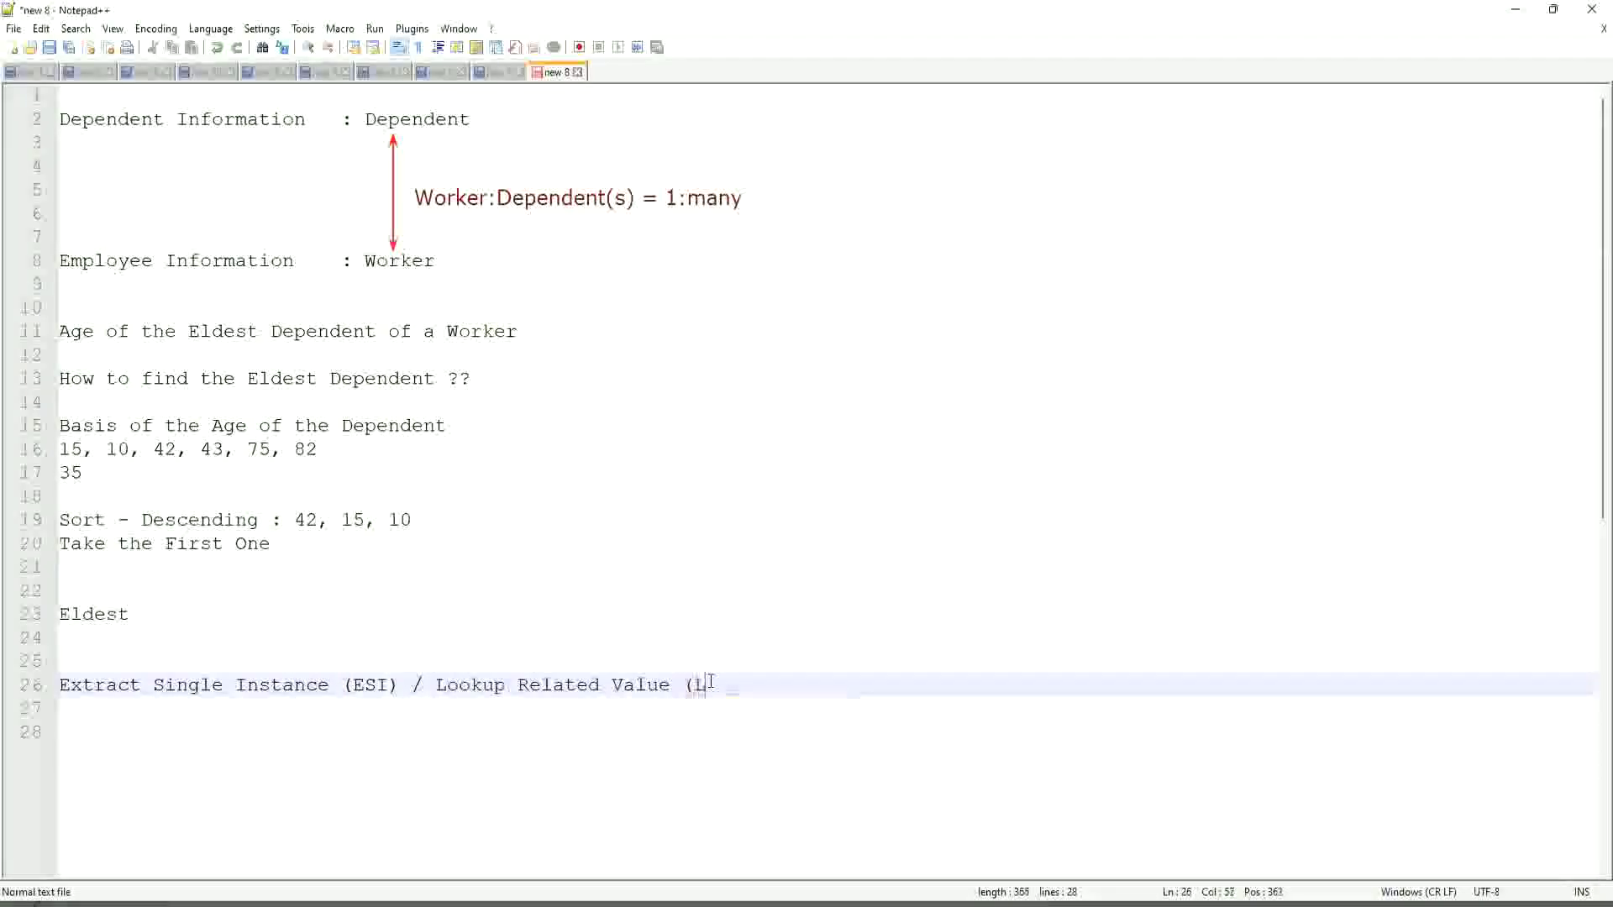
pyautogui.click(739, 623)
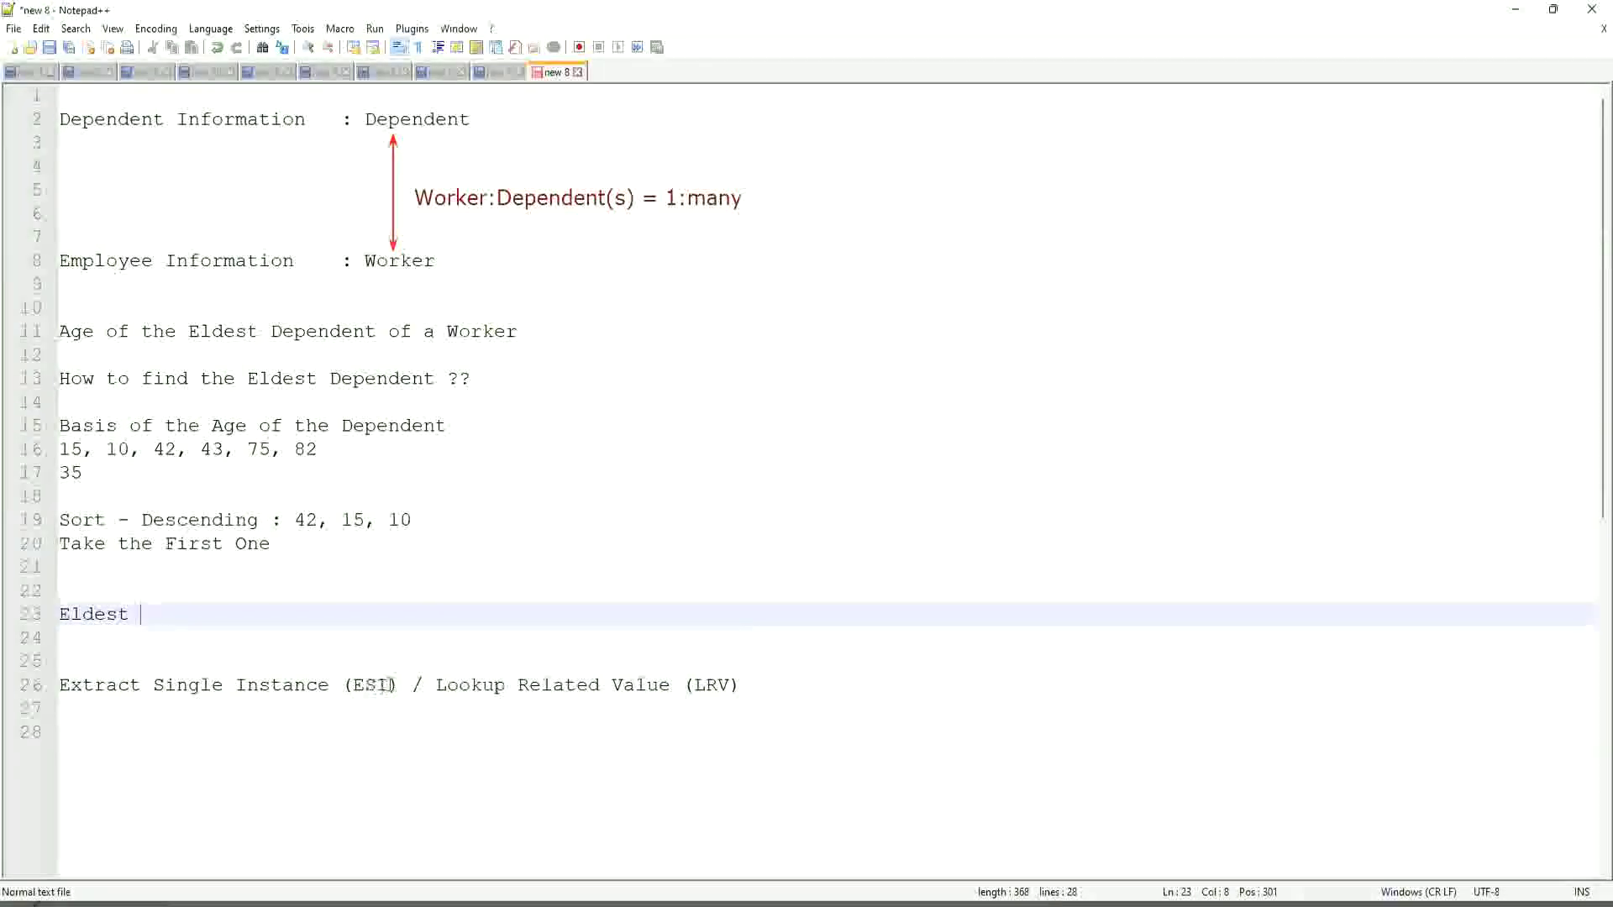
pyautogui.doubleClick(359, 686)
pyautogui.moveTo(359, 686); pyautogui.dragTo(331, 689)
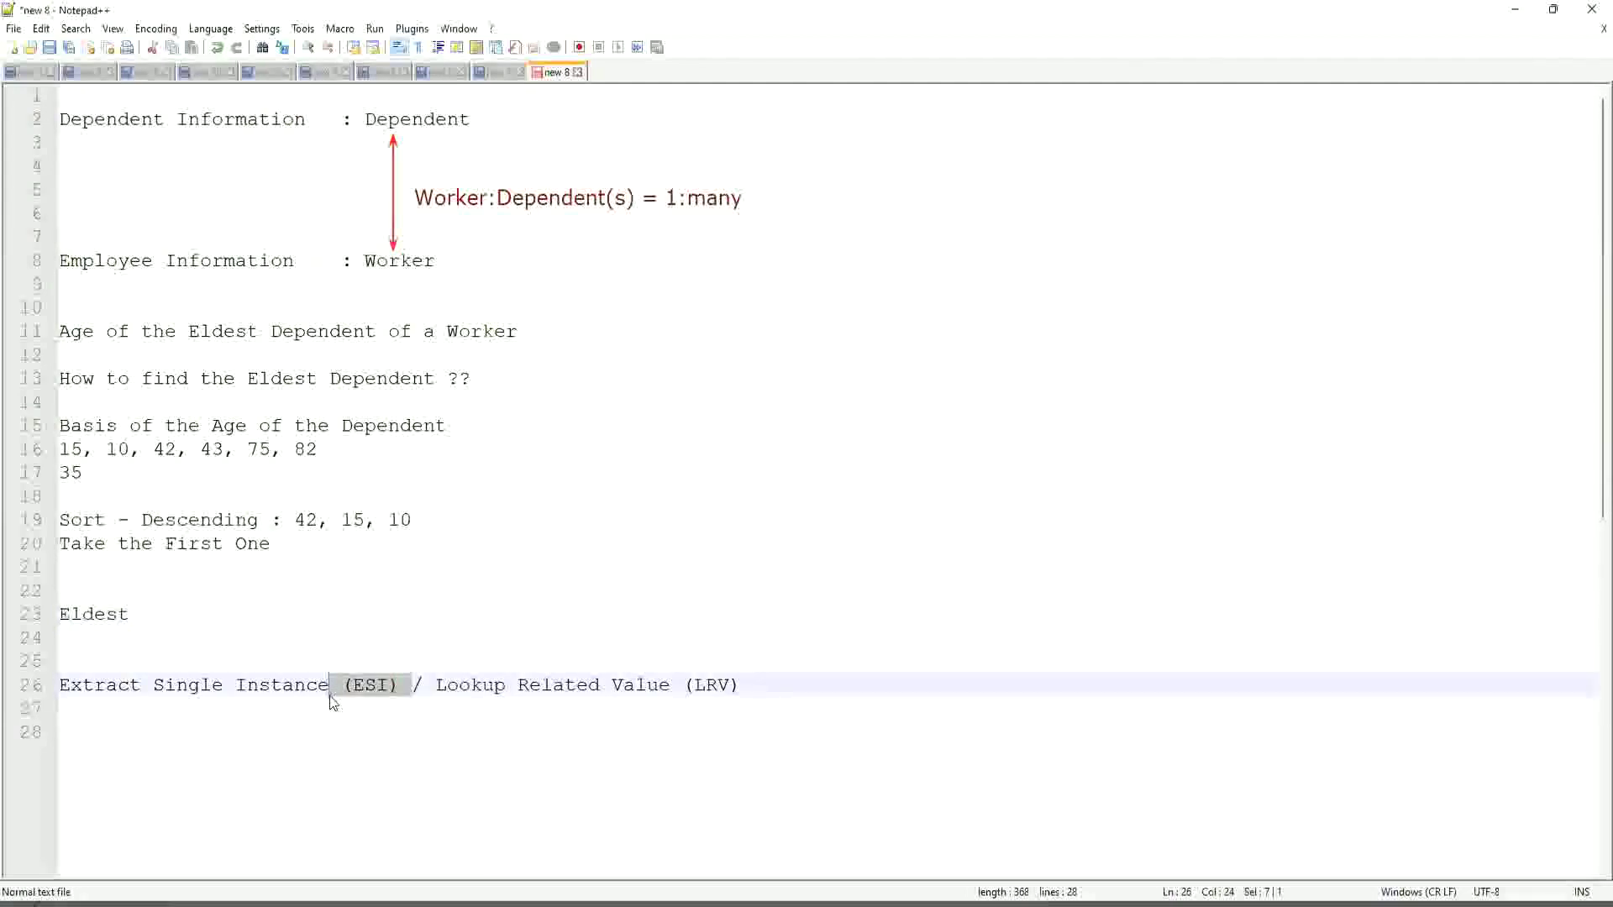
pyautogui.doubleClick(712, 686)
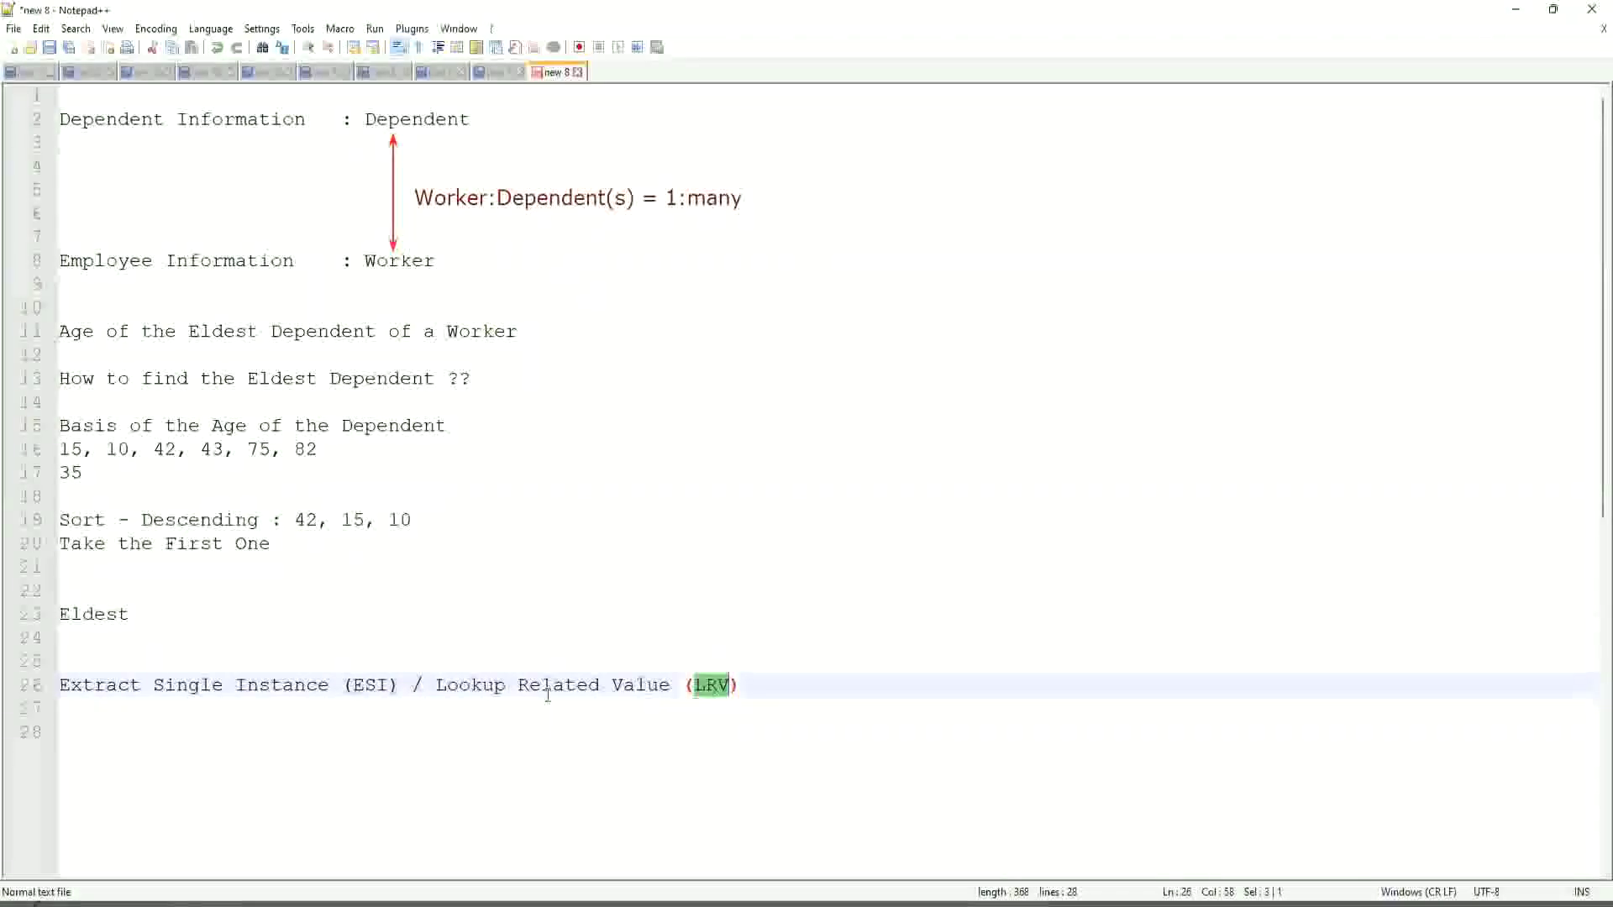
pyautogui.click(177, 685)
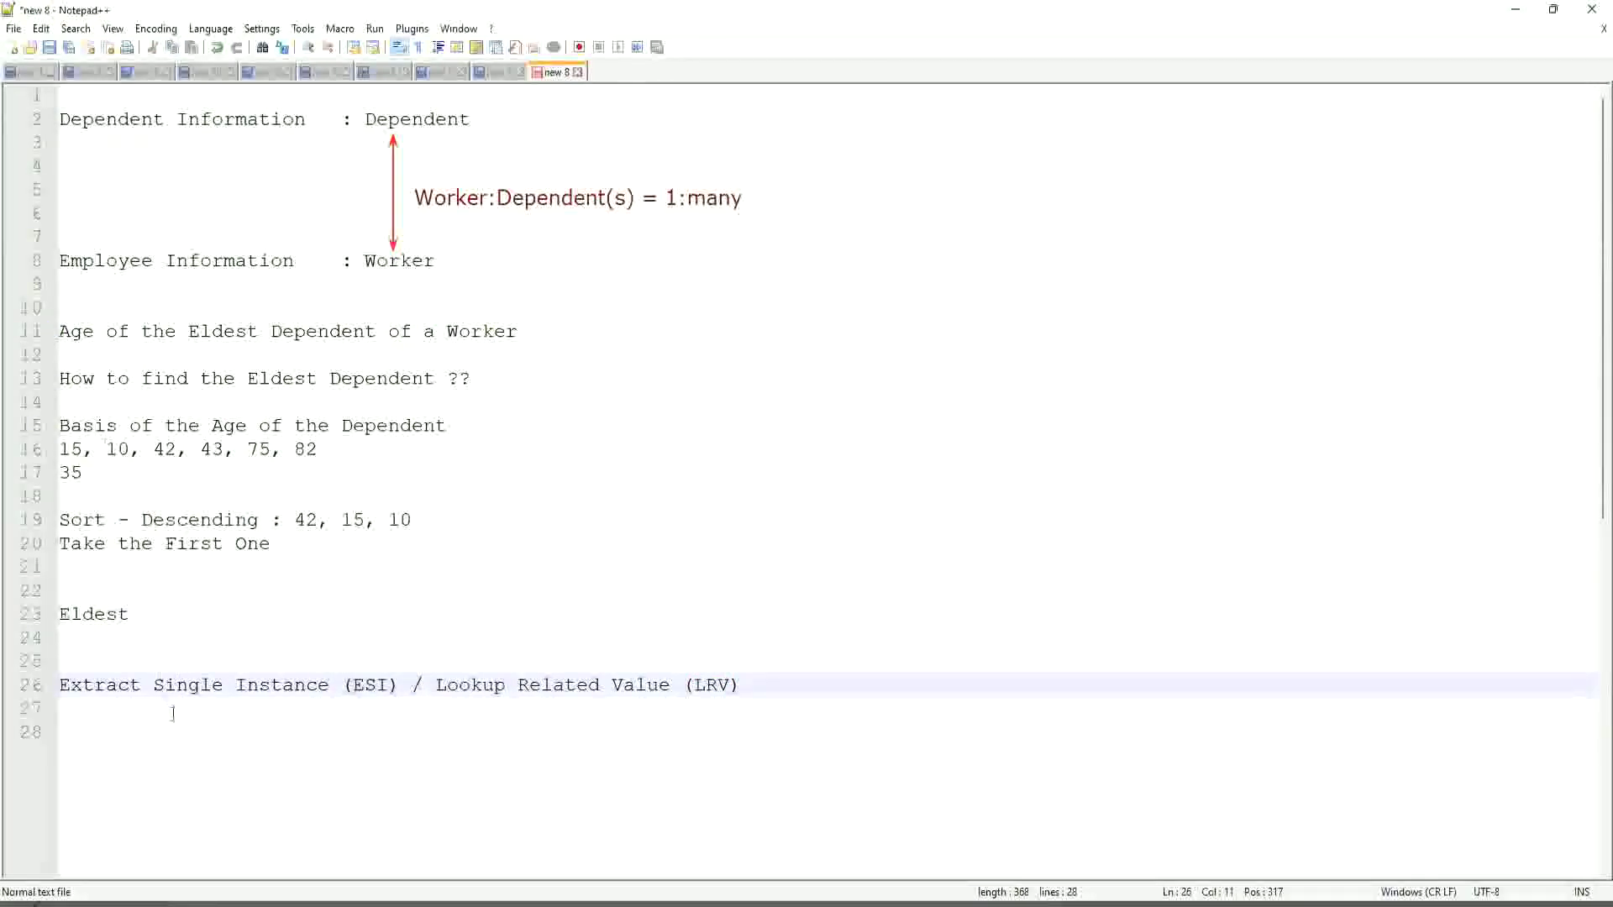
pyautogui.click(256, 686)
pyautogui.moveTo(402, 687); pyautogui.dragTo(16, 667)
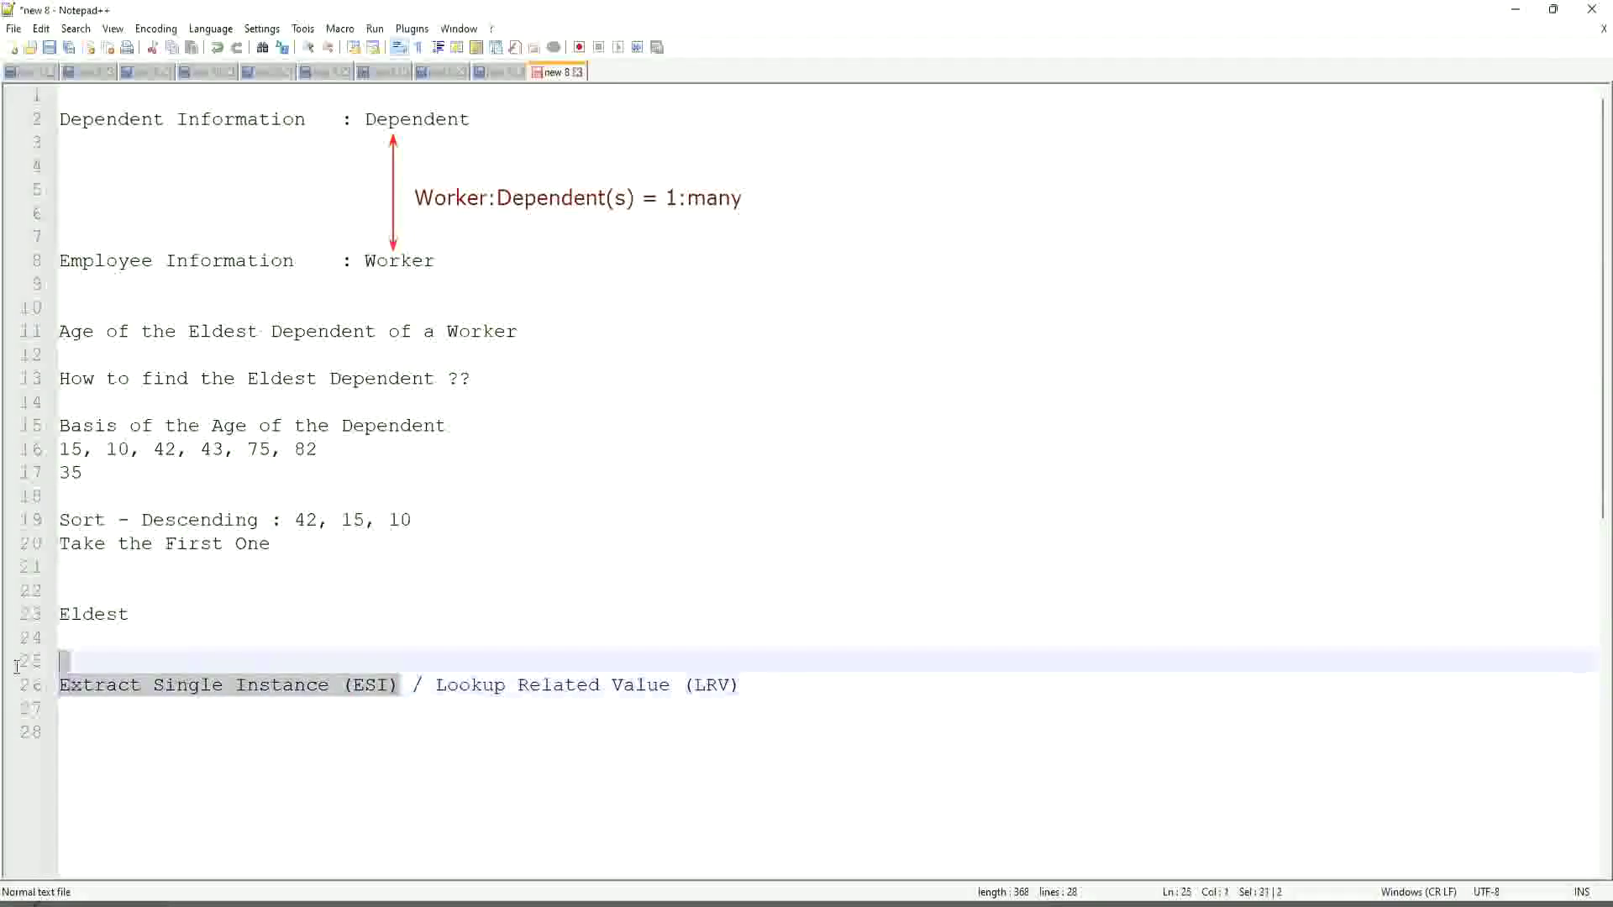
pyautogui.click(236, 686)
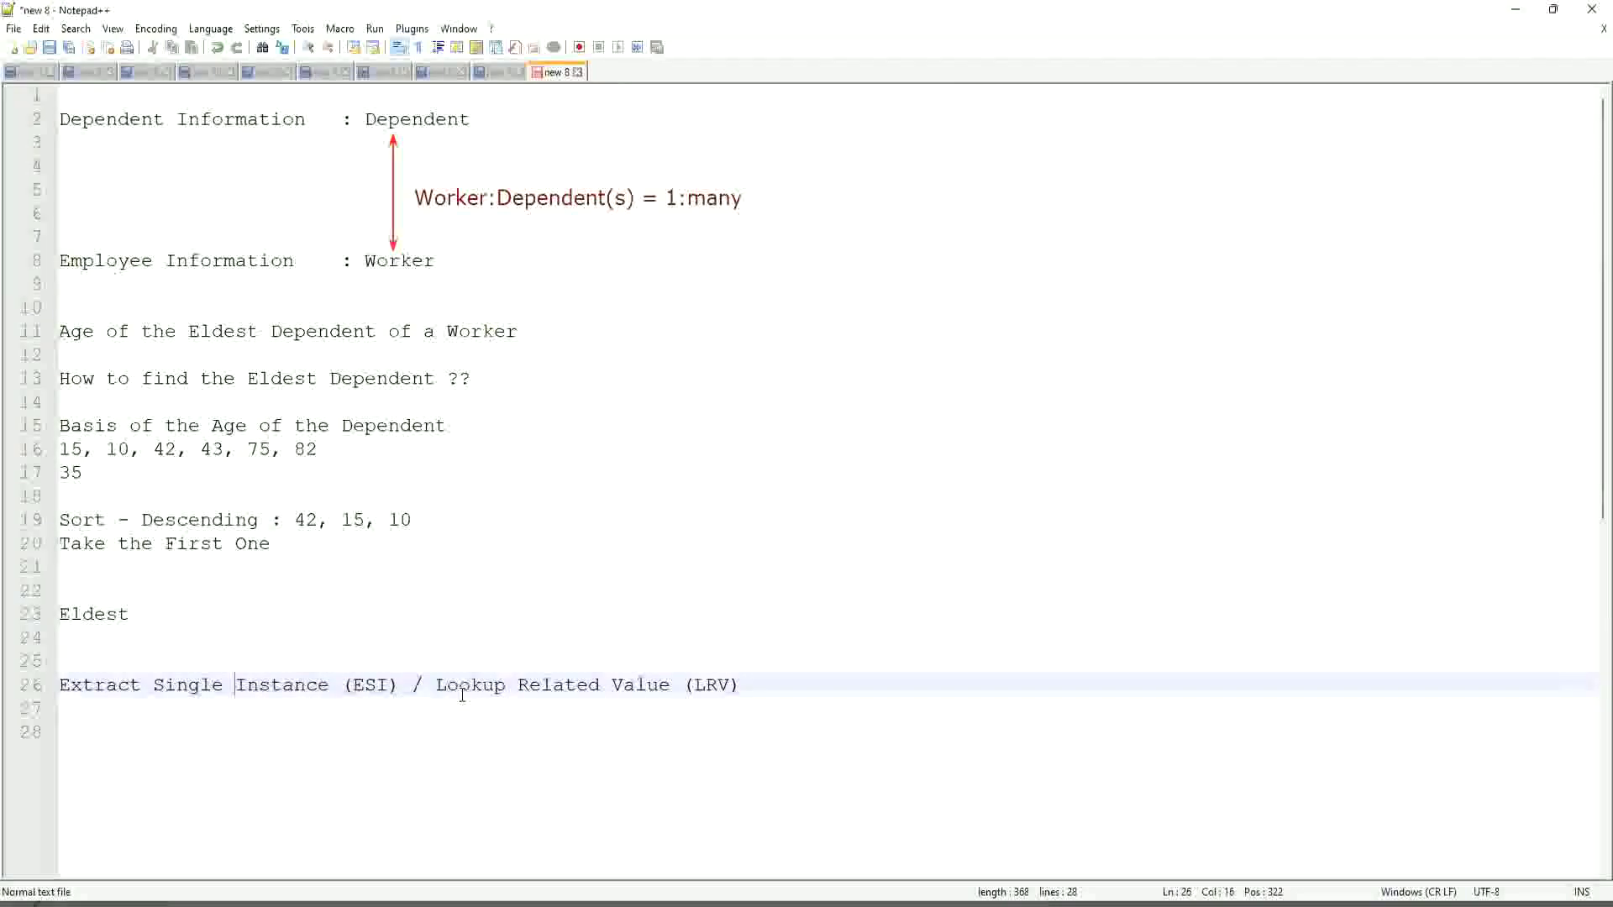
pyautogui.moveTo(435, 685); pyautogui.dragTo(671, 685)
pyautogui.moveTo(789, 686); pyautogui.dragTo(796, 686)
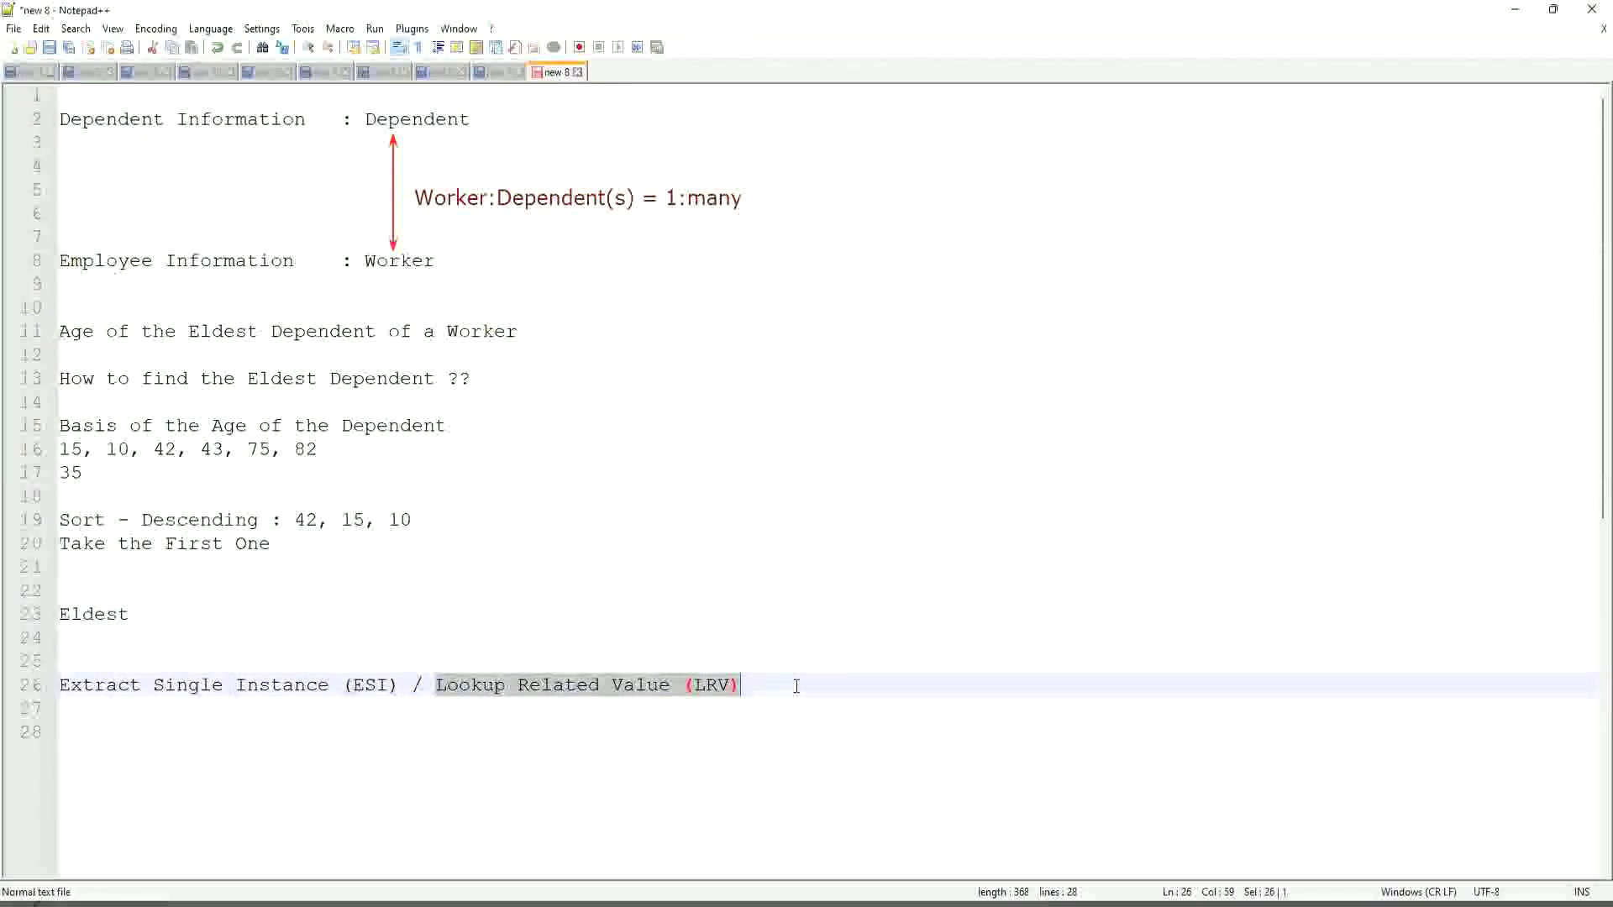
pyautogui.click(748, 592)
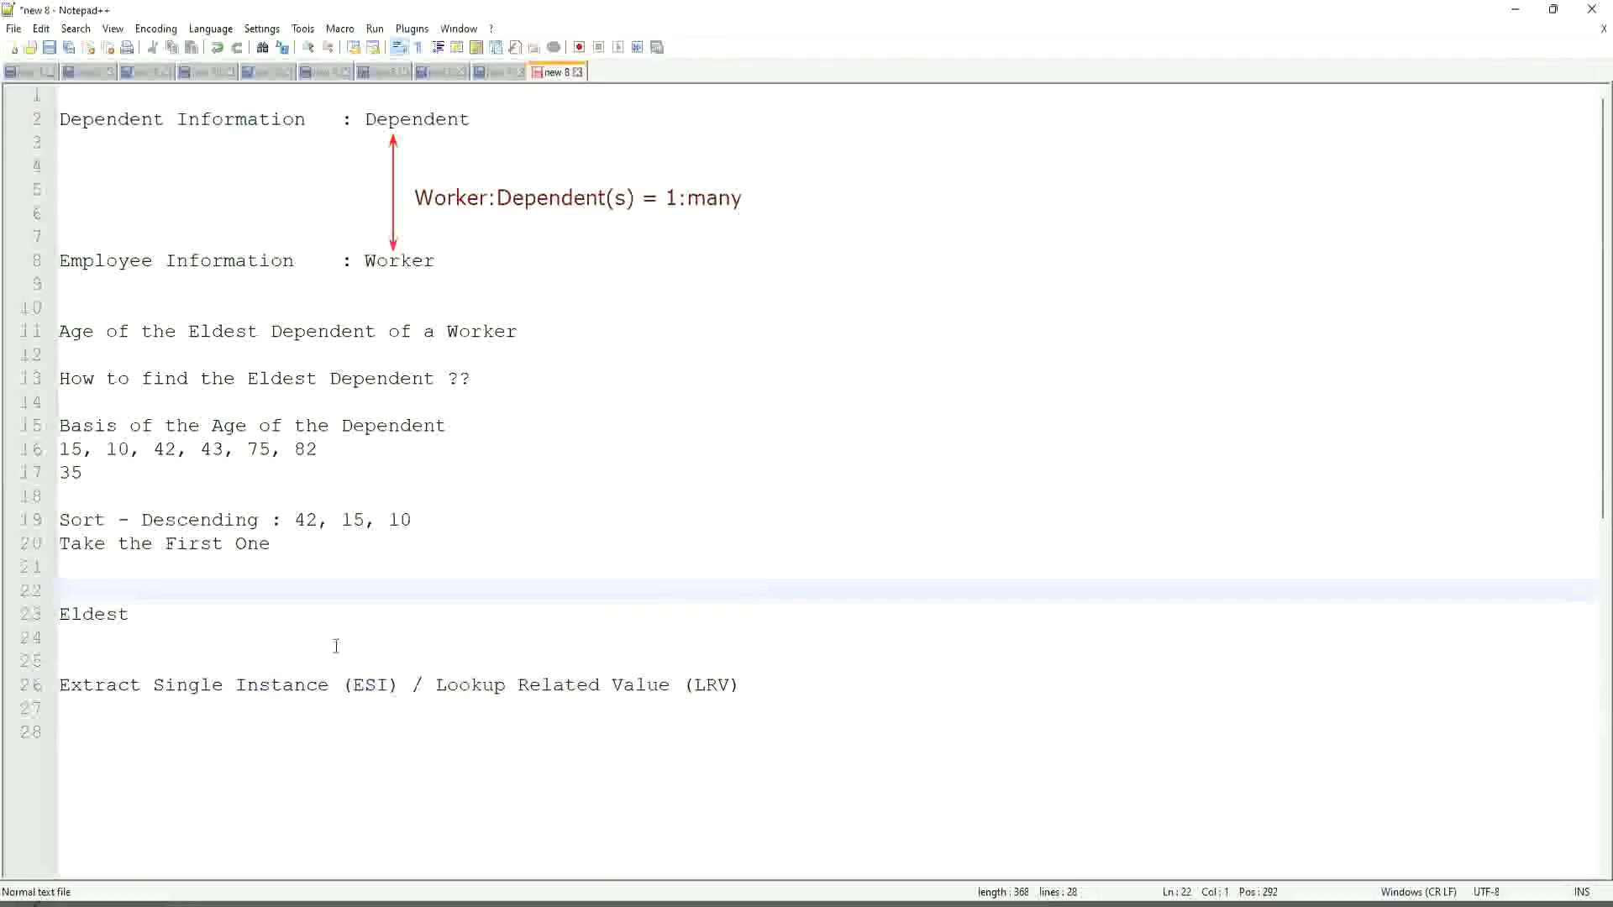
pyautogui.click(303, 647)
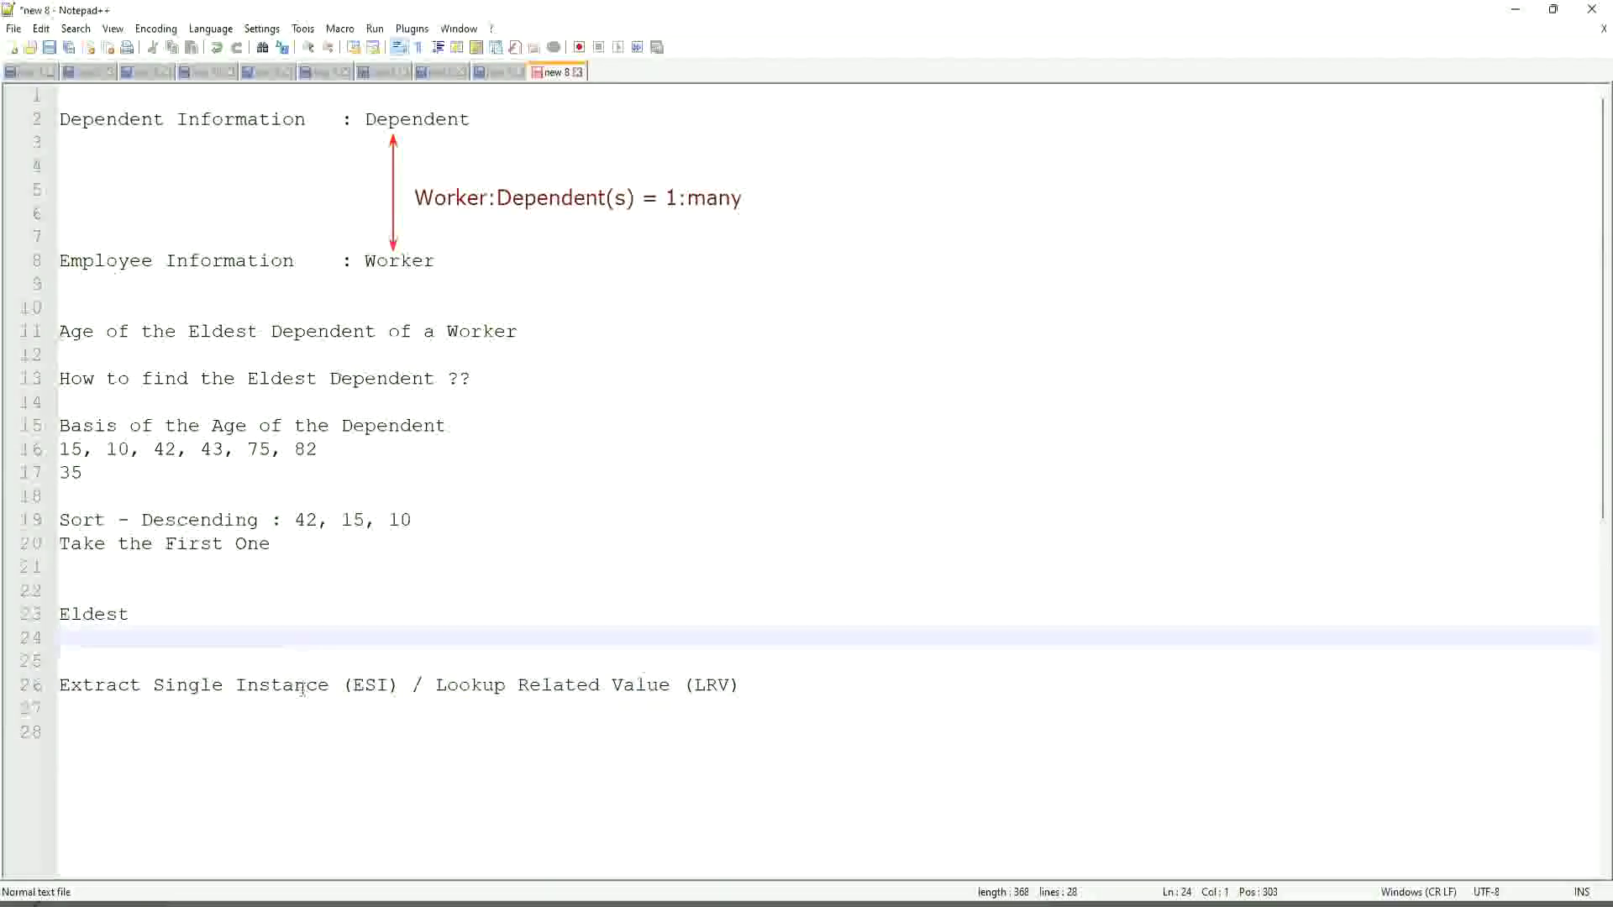
pyautogui.click(302, 686)
pyautogui.click(363, 685)
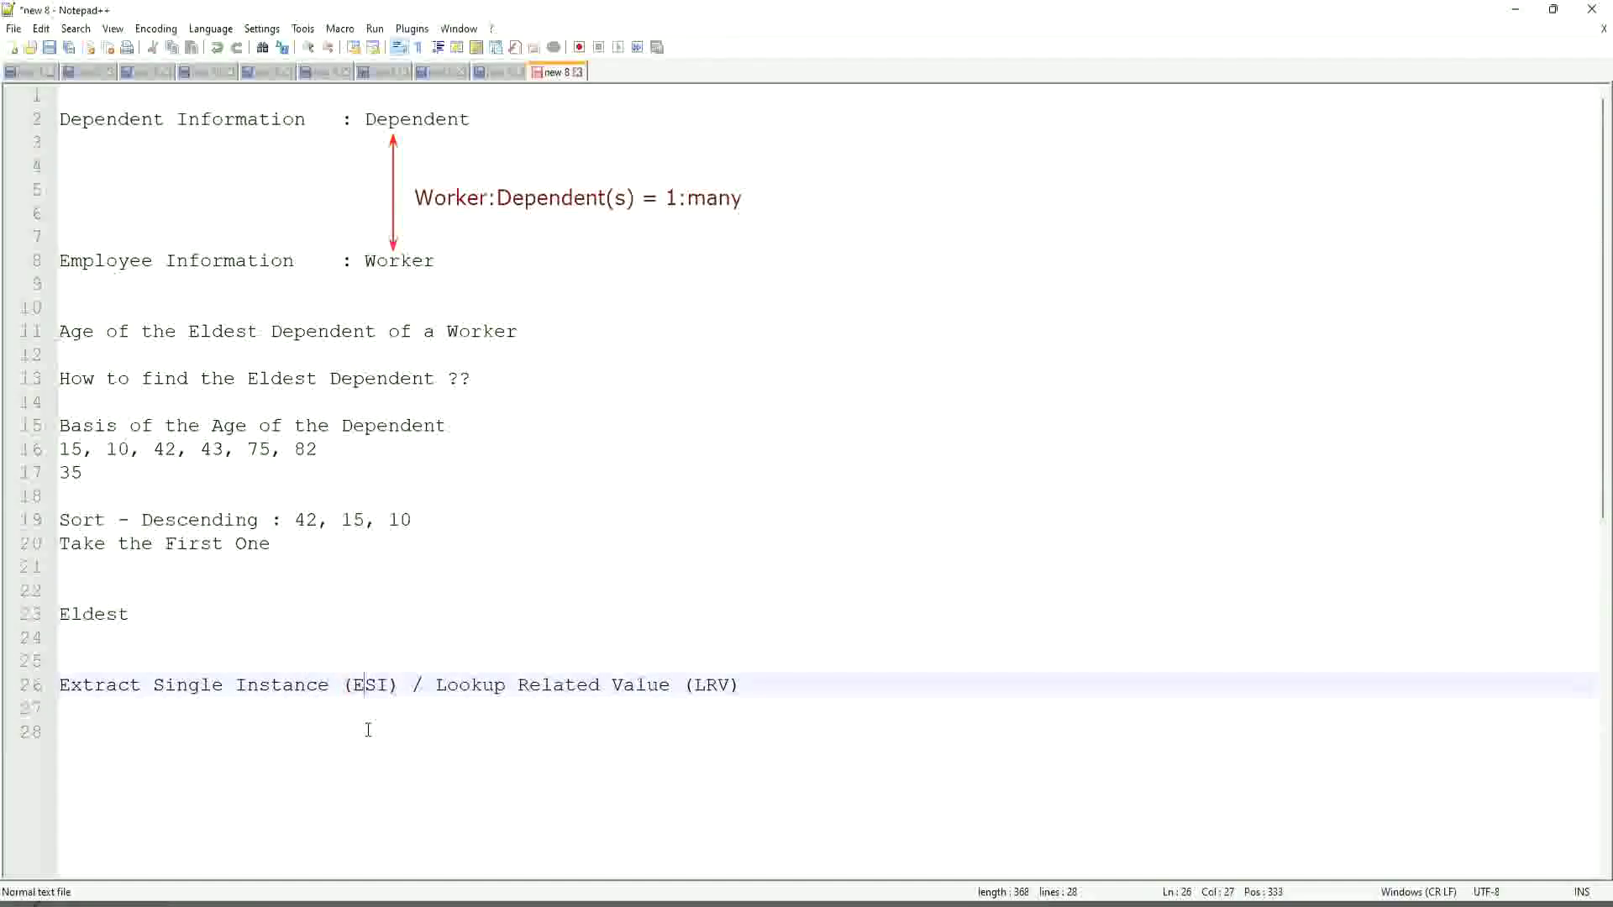